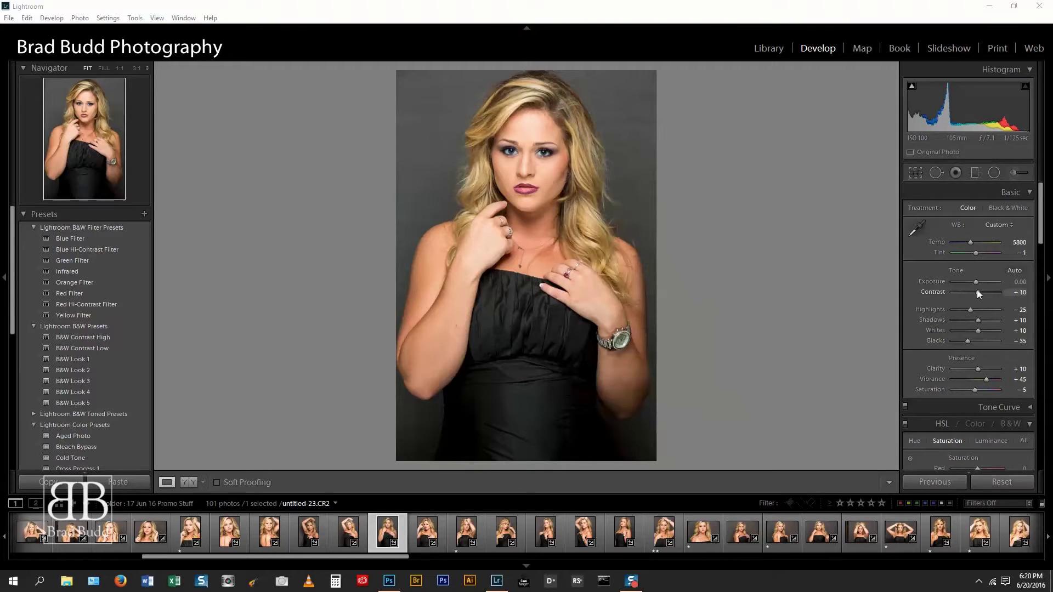
- Set white balance with the Basic WB eyedropper on the grey backdrop, bringing Tint to 0
left_click_drag(1039, 227, 1031, 377)
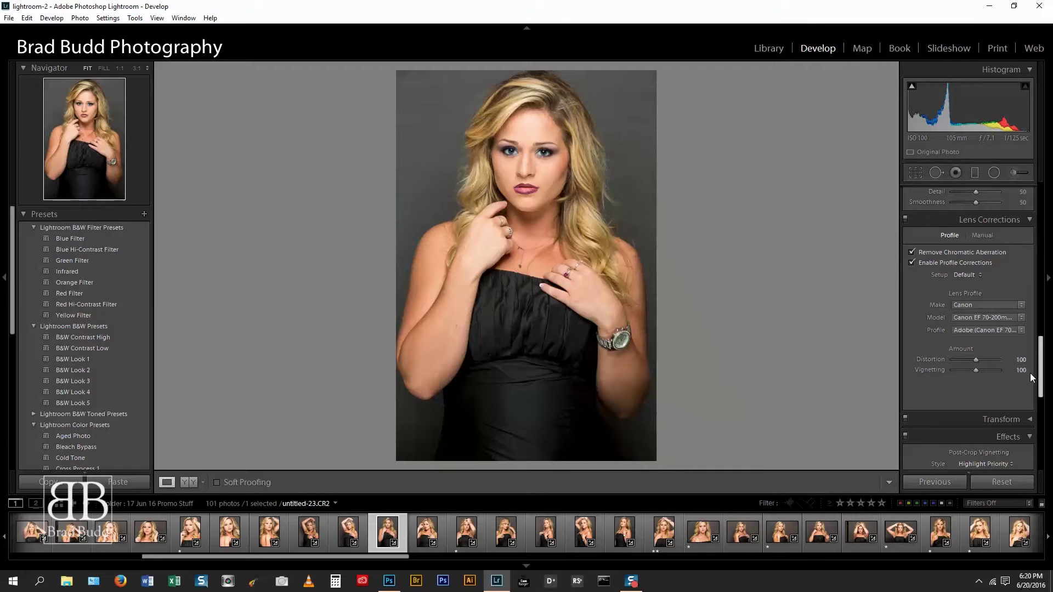
mouse_move(1031, 377)
left_mouse_down()
mouse_move(1024, 459)
mouse_move(1027, 208)
left_mouse_up()
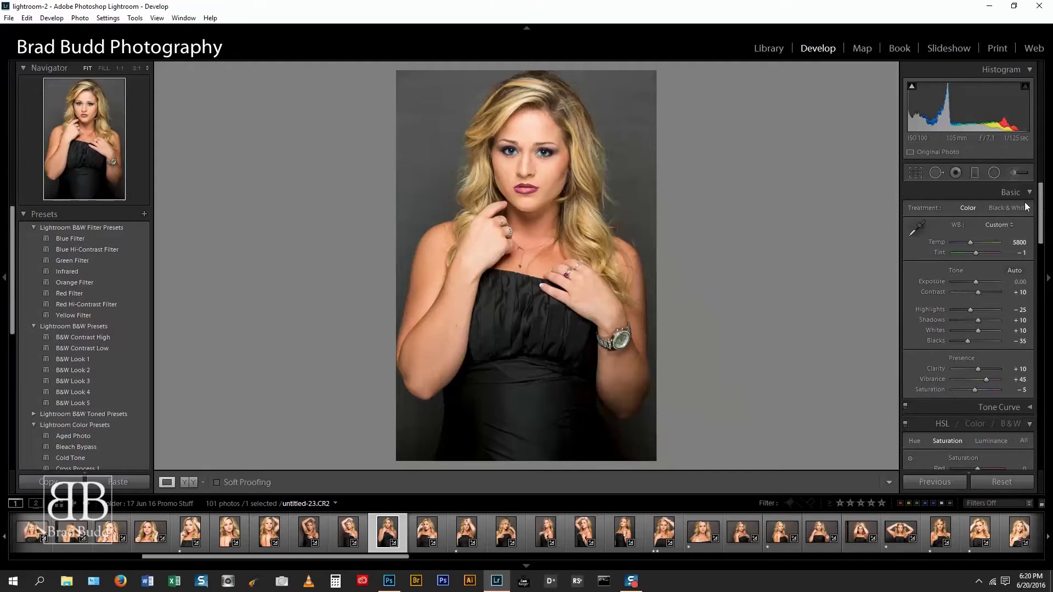
left_click(919, 230)
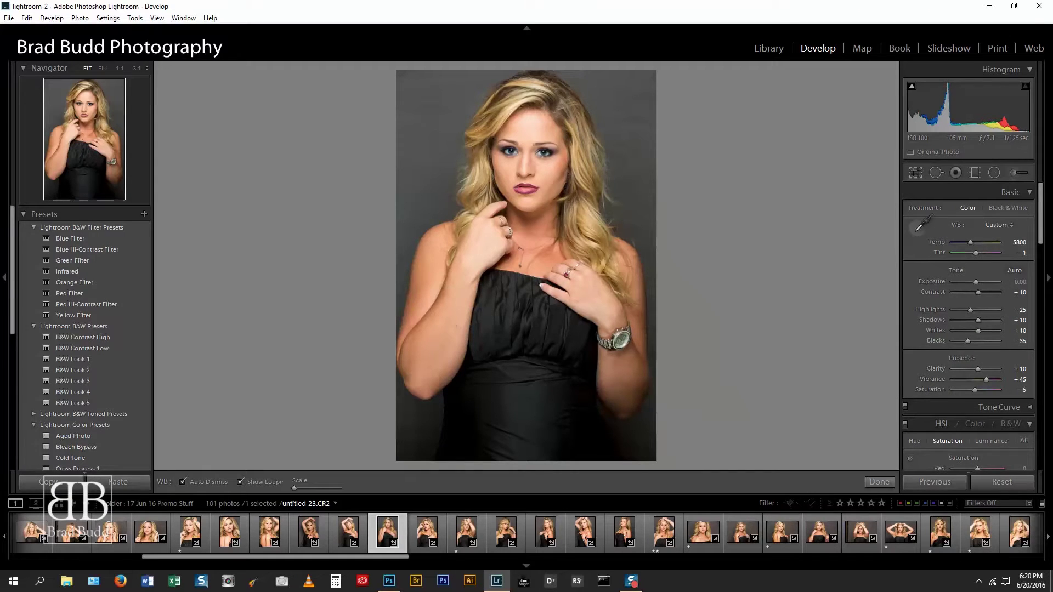
left_click(446, 156)
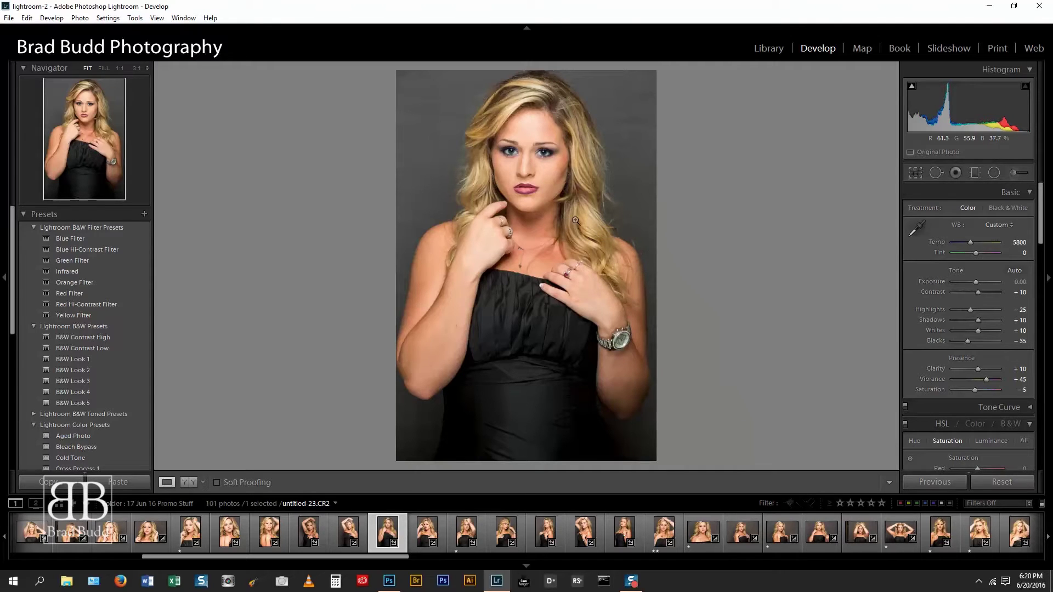
- Open untitled-23.CR2 in Photoshop via Edit In > Edit in Adobe Photoshop CC 2015
right_click(555, 213)
mouse_move(613, 291)
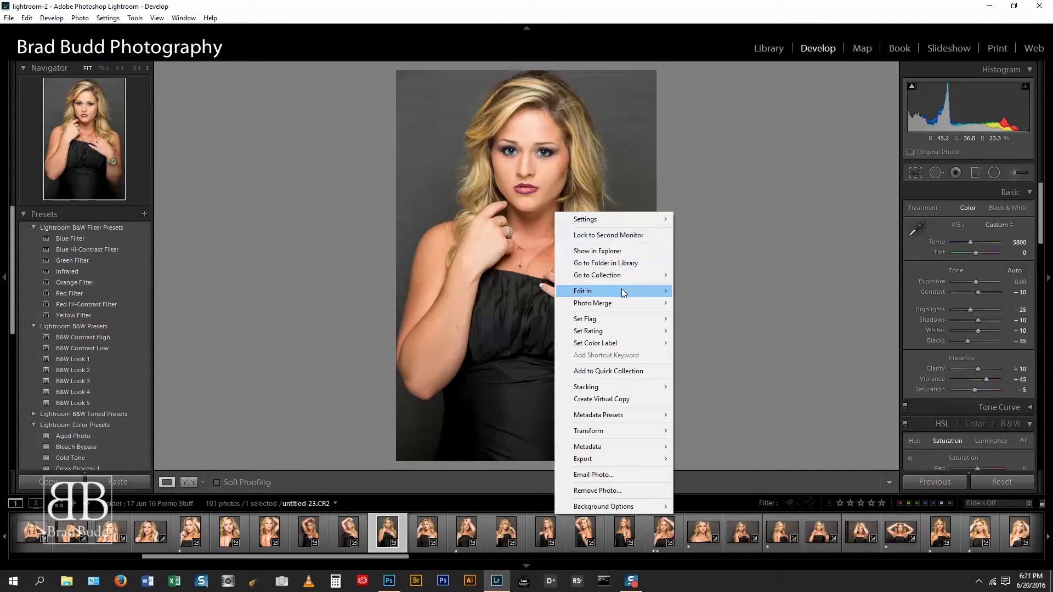
left_click(470, 294)
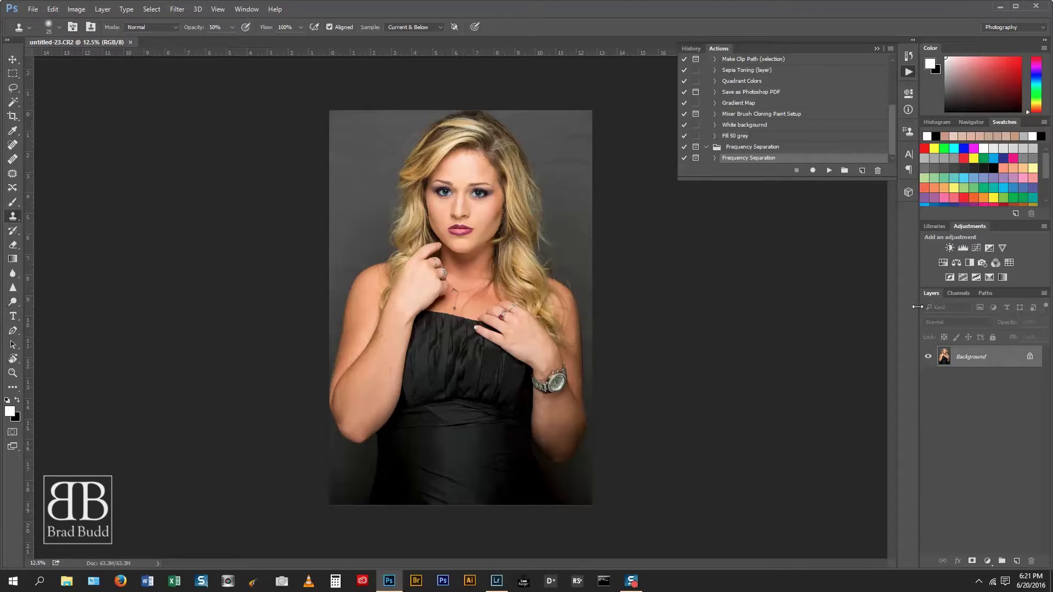
- Duplicate the background to Layer 1 and zoom to 200% on the nose and lips
key("ctrl+j")
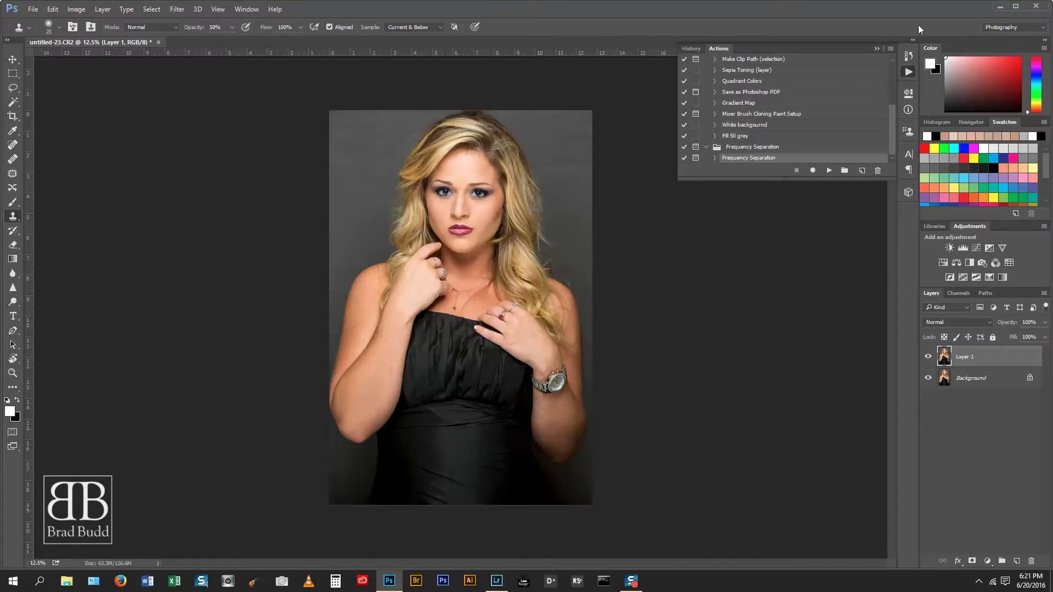
left_click(876, 50)
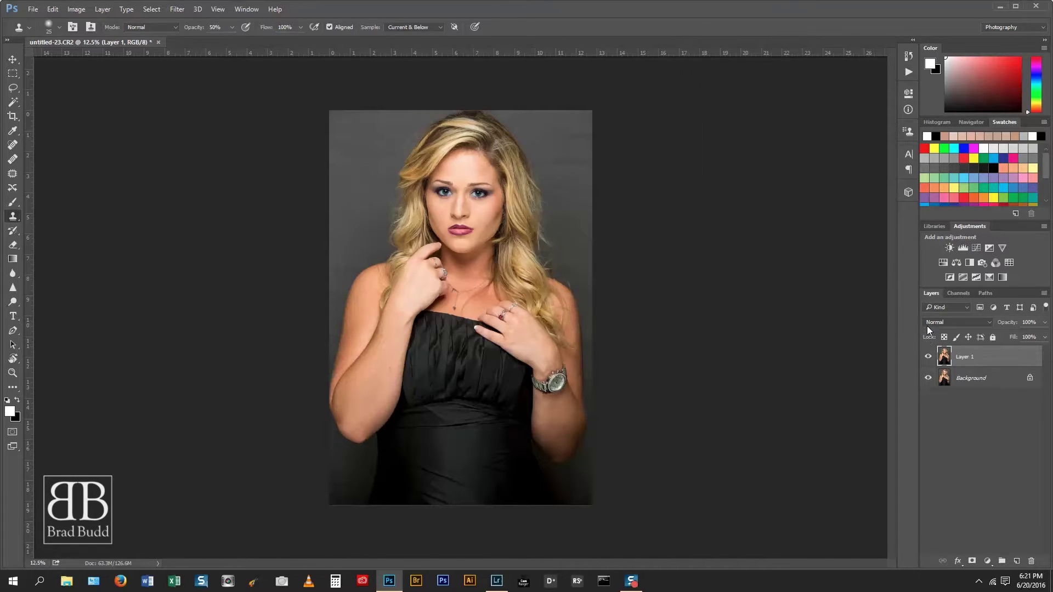
key("ctrl+plus")
key("ctrl+plus")
key("ctrl+plus")
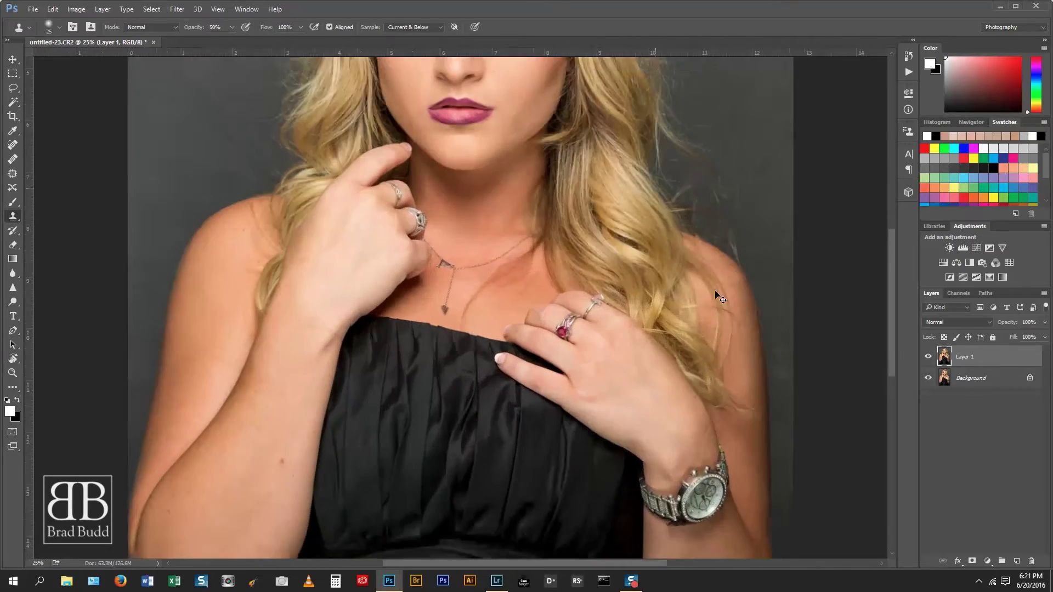
key("ctrl+plus")
key("ctrl+plus")
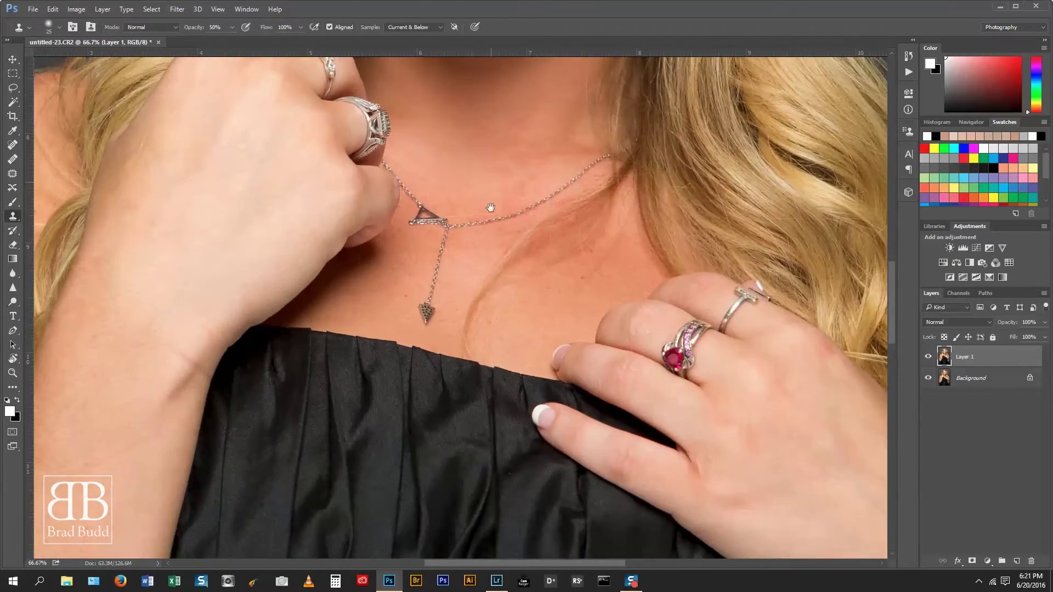
scroll(544, 253, "up", 5)
scroll(545, 253, "up", 4)
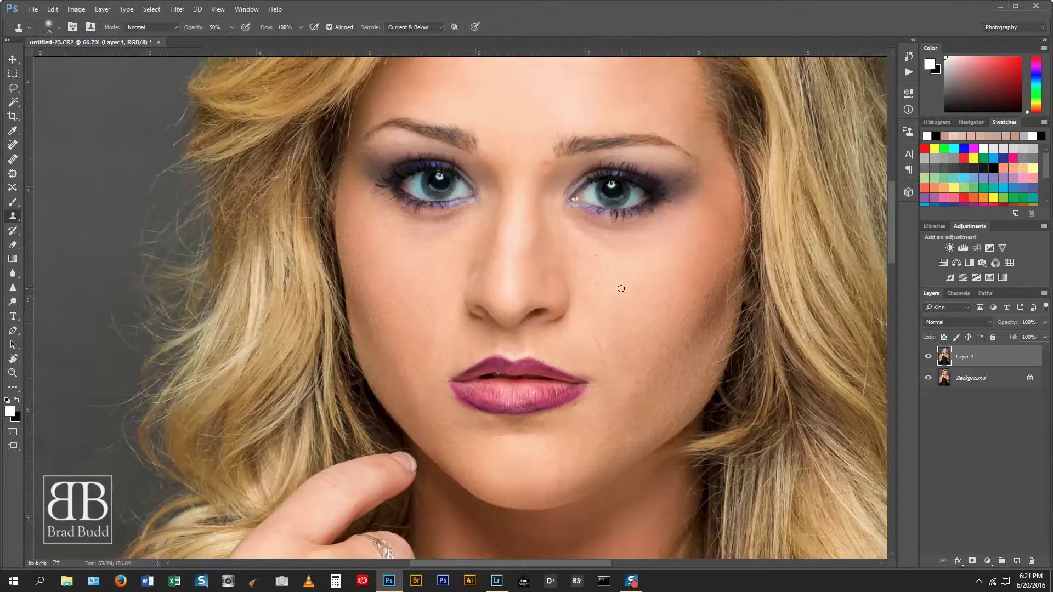
key("ctrl+plus")
key("ctrl+plus")
key("ctrl+plus")
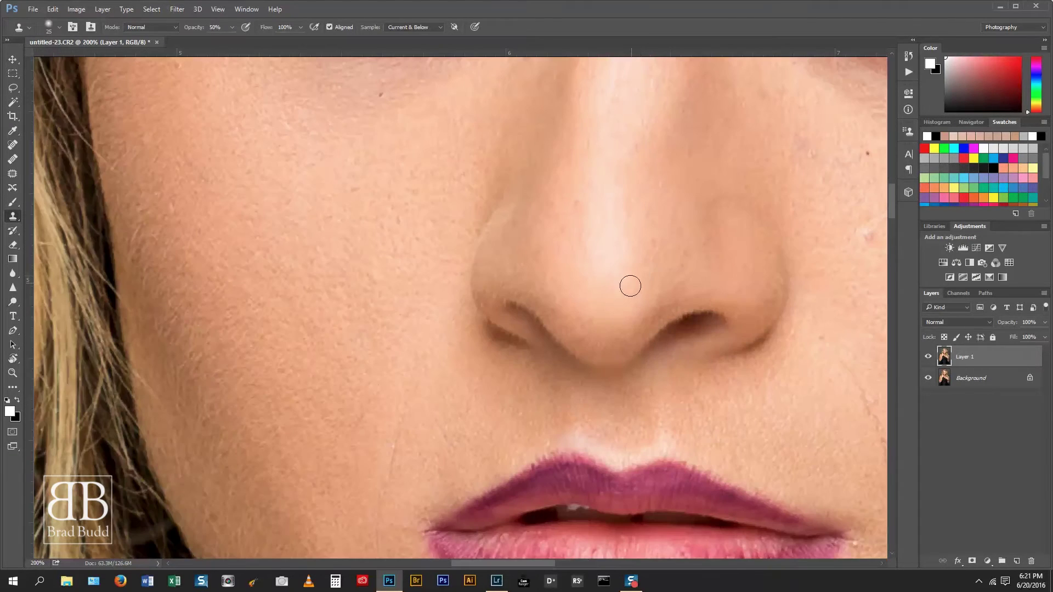
- Clone-stamp away the small right-cheek blemish and the spot beside the nose
left_click_drag(658, 287, 336, 294)
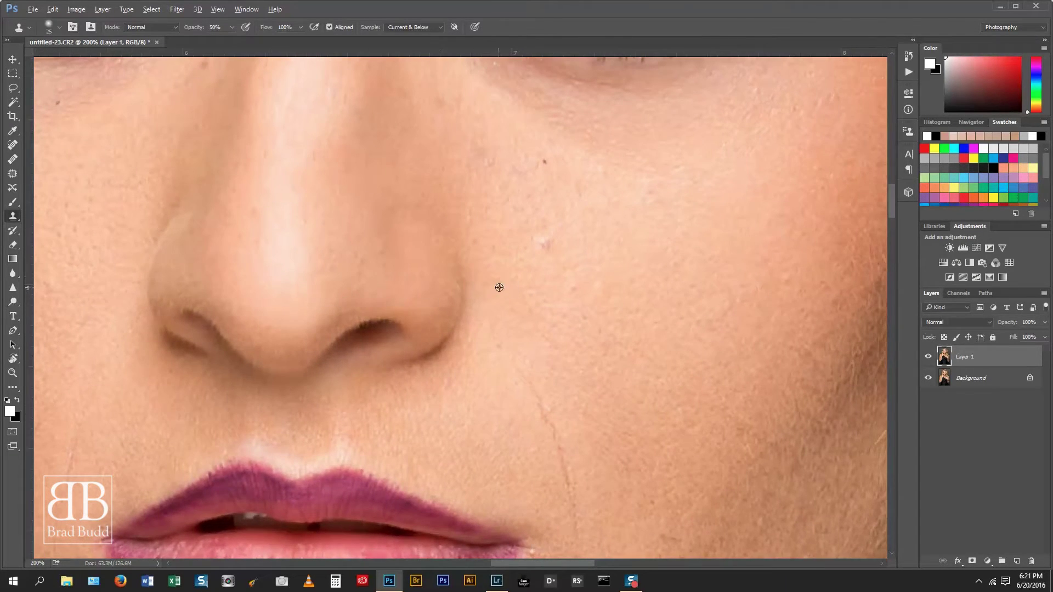
left_click(565, 263, "alt")
left_click(541, 243)
left_click(548, 162)
- Sample clean forehead skin and clone out the dark spot below the eye
left_click_drag(651, 179, 557, 226)
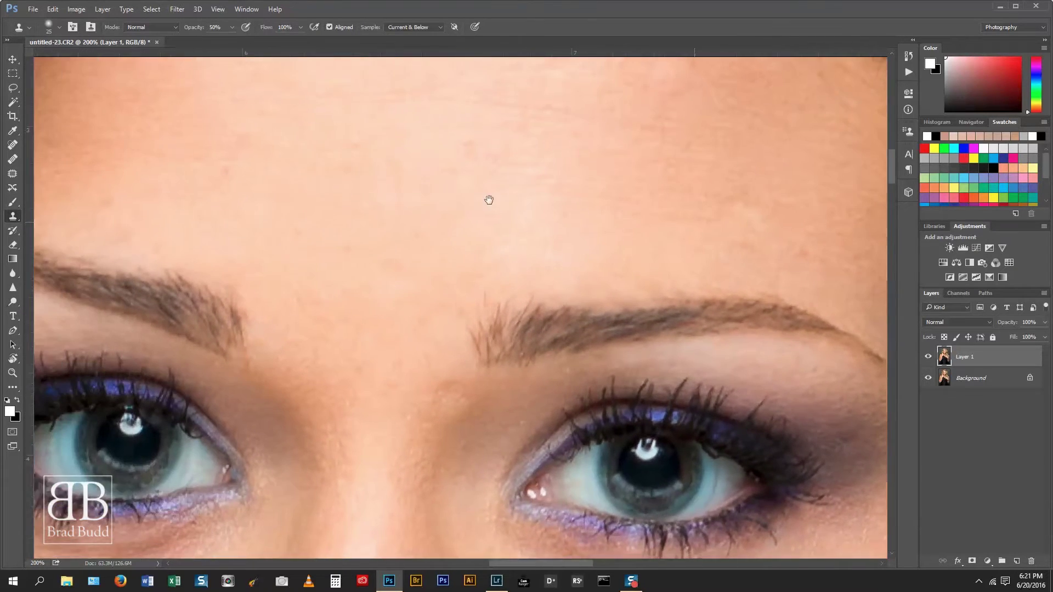
mouse_move(489, 197)
left_mouse_down()
mouse_move(550, 287)
mouse_move(558, 266)
mouse_move(449, 266)
left_mouse_up()
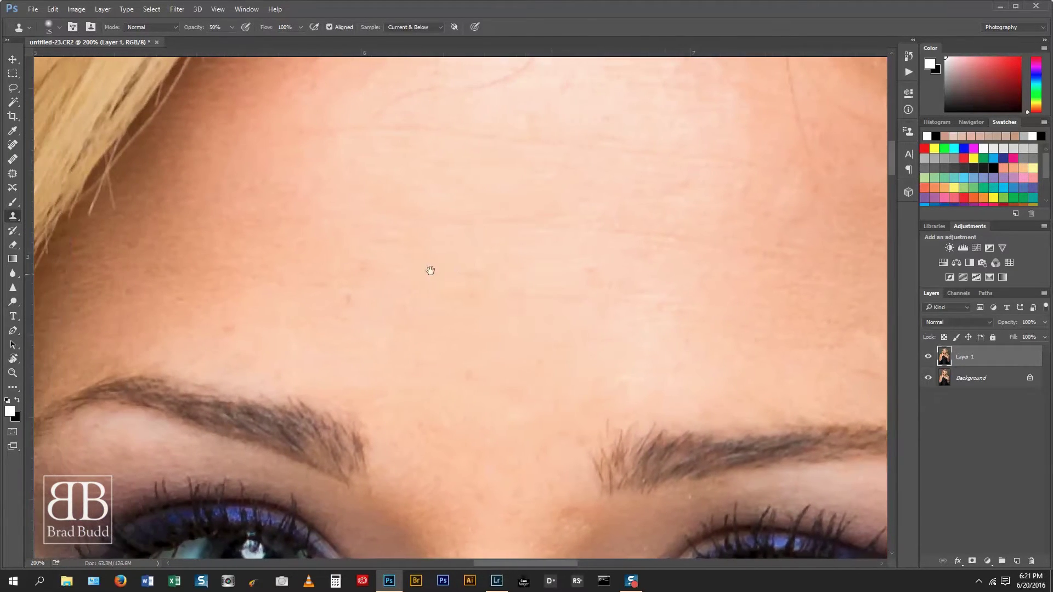
left_click(446, 271, "alt")
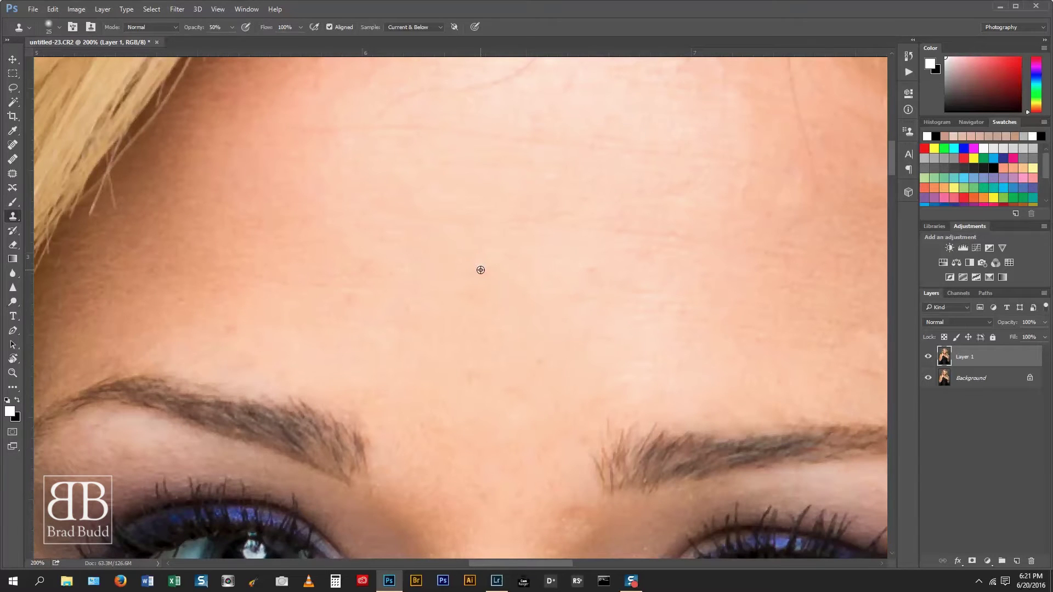
left_click_drag(608, 293, 364, 331)
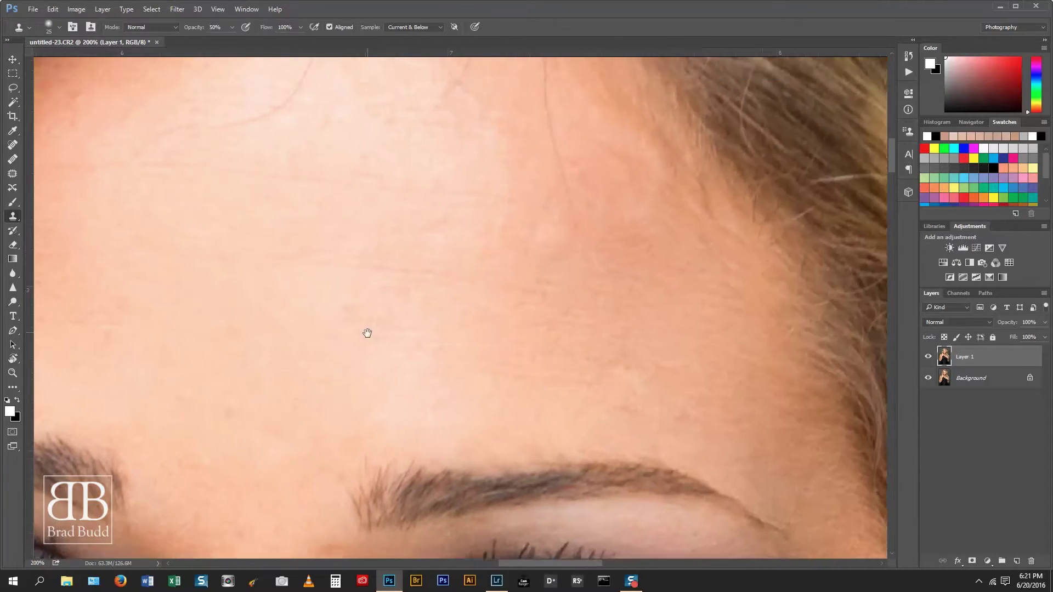
scroll(368, 343, "down", 3)
scroll(389, 318, "down", 5)
scroll(422, 247, "down", 1)
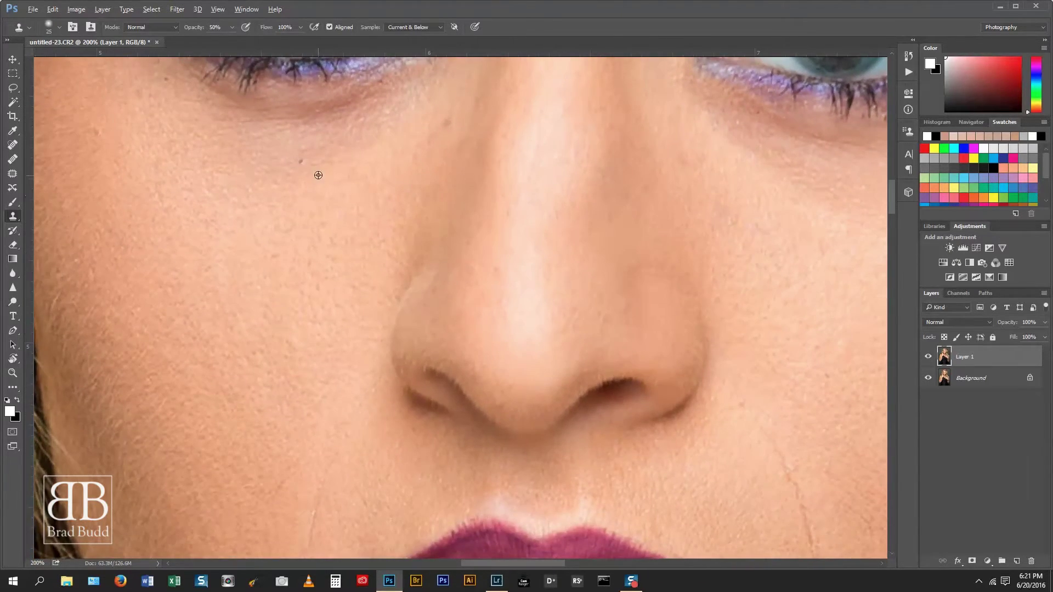
left_click(301, 162)
- Clone out the dark spot below the lip corner using nearby clean skin
mouse_move(307, 169)
left_mouse_down()
mouse_move(414, 216)
mouse_move(454, 270)
left_mouse_up()
scroll(433, 258, "down", 4)
scroll(450, 258, "down", 3)
scroll(521, 313, "down", 3)
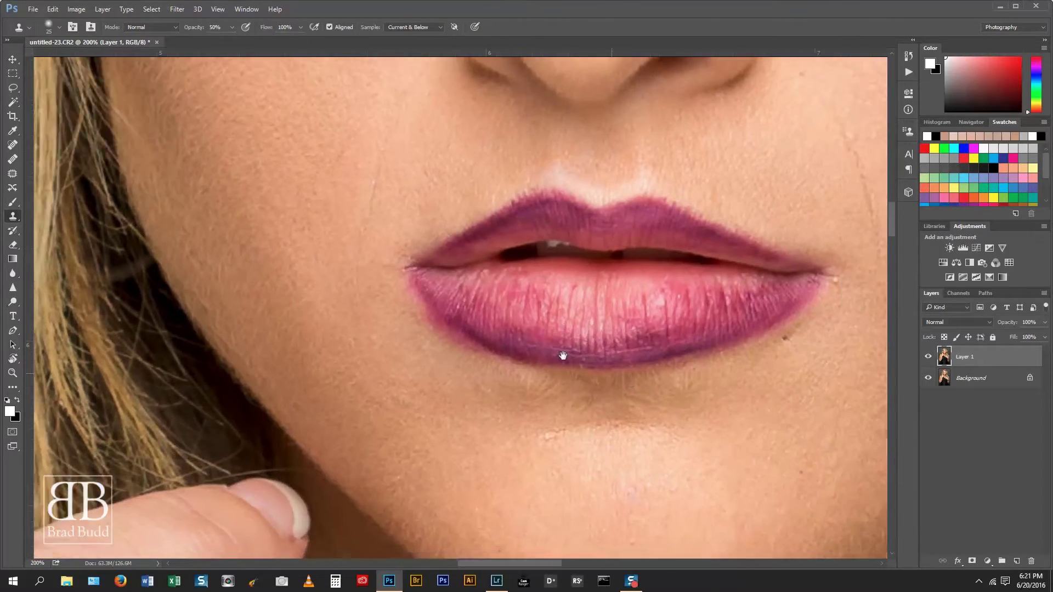
scroll(562, 357, "right", 5)
left_click(647, 286, "alt")
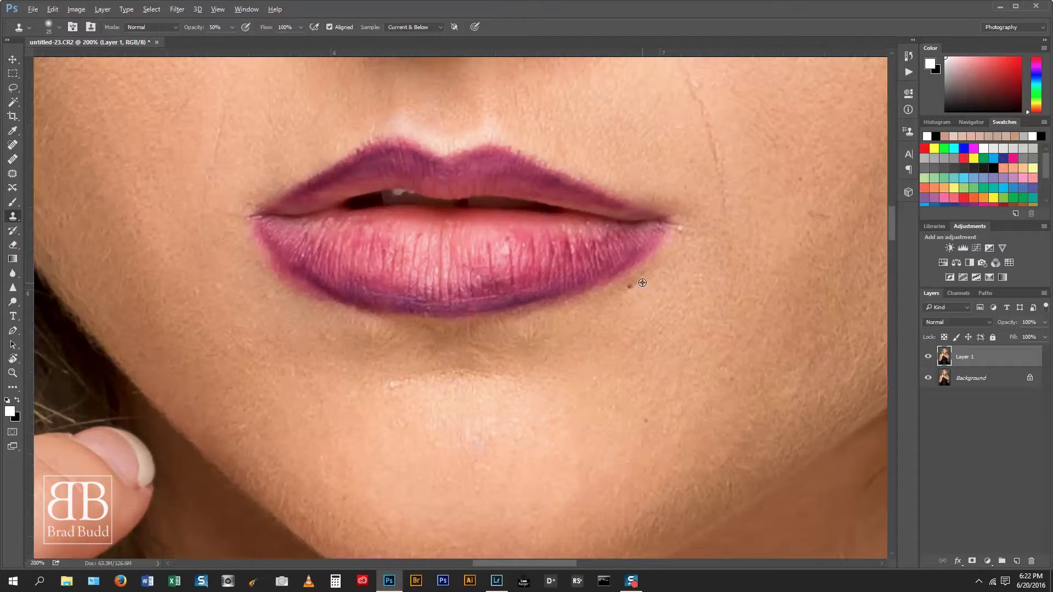
left_click(631, 287)
- Pan across the face at 200% to inspect the eyes and nose
scroll(665, 277, "down", 1)
scroll(592, 329, "down", 2)
scroll(588, 213, "down", 6)
scroll(588, 213, "right", 2)
scroll(588, 213, "down", 3)
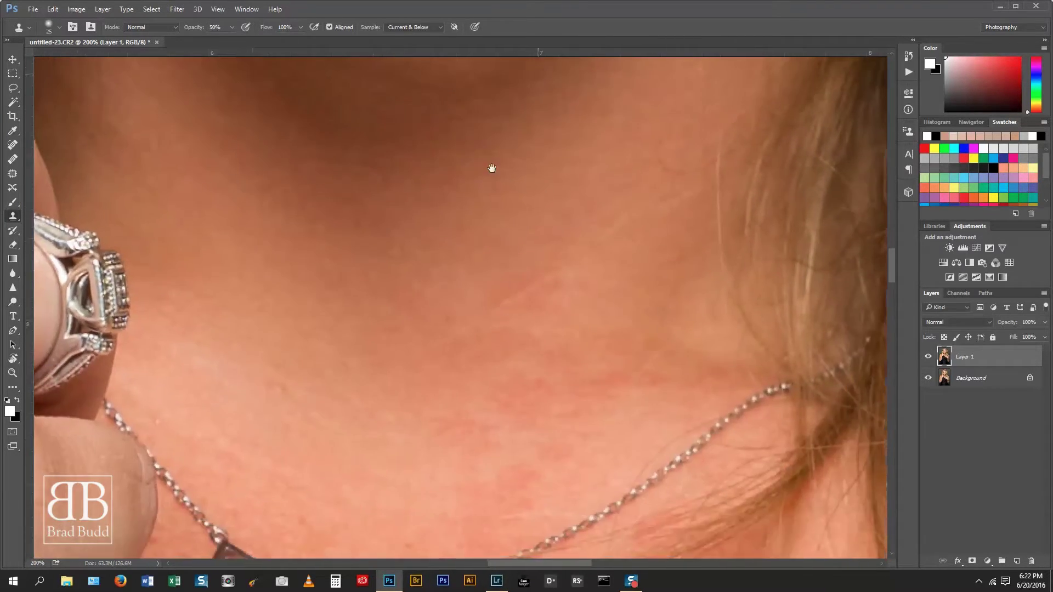
scroll(491, 170, "up", 8)
scroll(485, 218, "up", 3)
scroll(504, 436, "up", 5)
left_click_drag(524, 254, 646, 323)
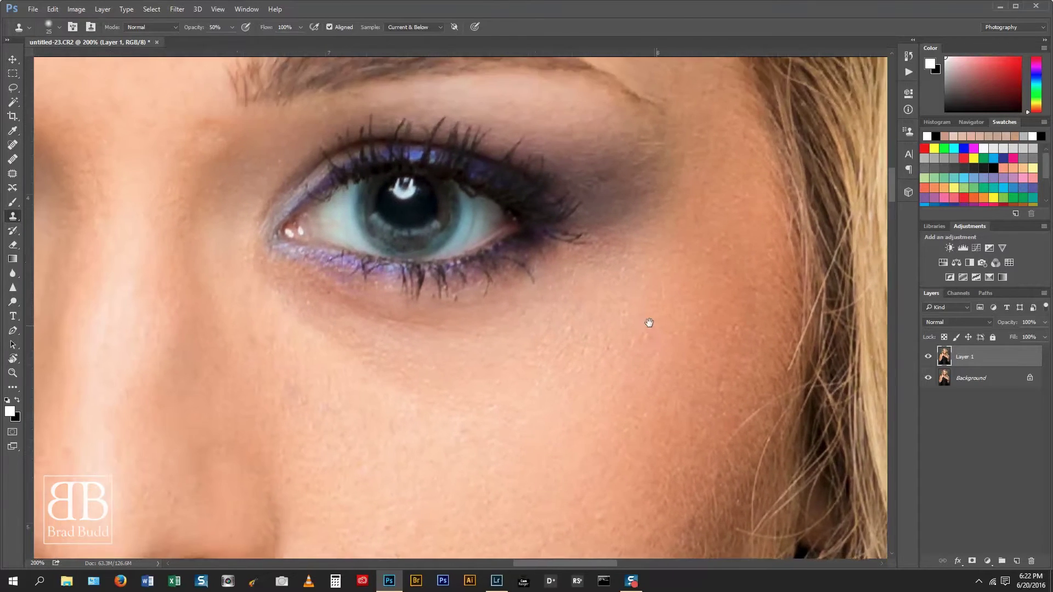
left_click_drag(426, 336, 559, 301)
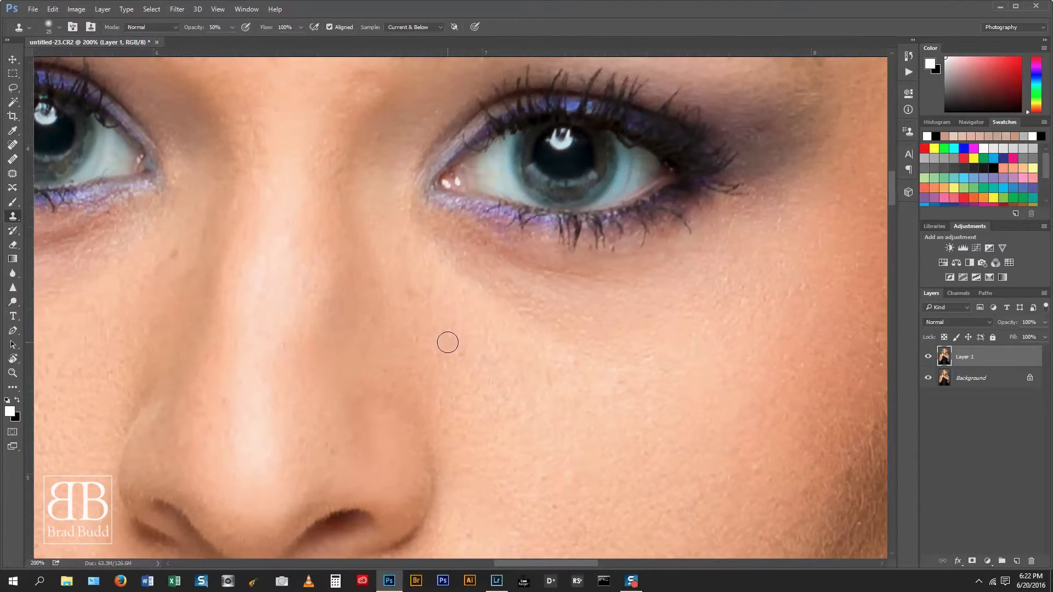
left_click_drag(580, 333, 490, 409)
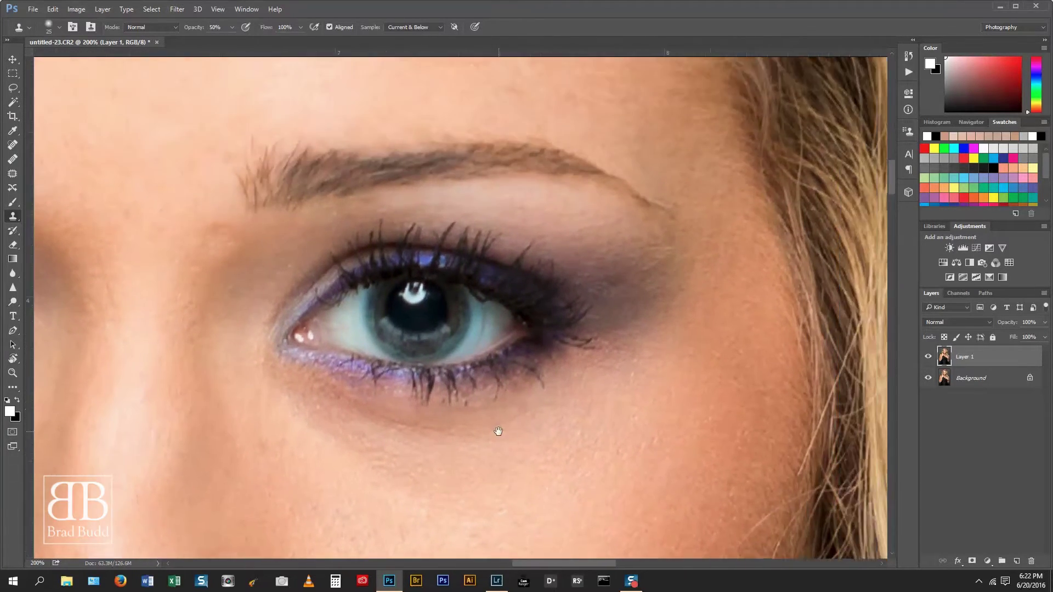
mouse_move(515, 349)
left_mouse_down()
mouse_move(652, 307)
mouse_move(538, 336)
left_mouse_up()
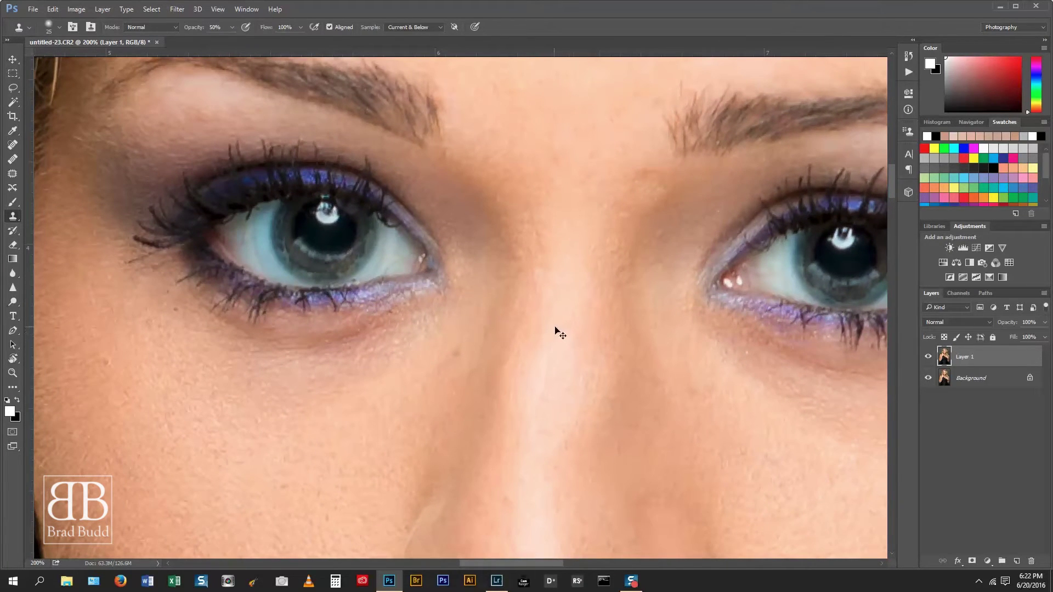
- Zoom out from 200% to show the whole face and hair
key("ctrl+minus")
key("ctrl+plus")
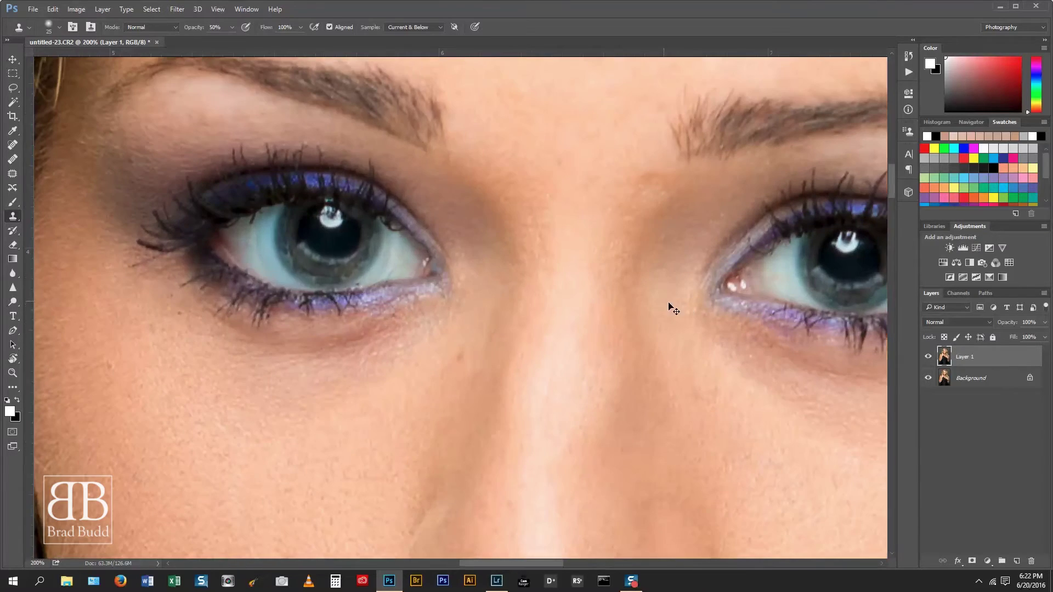
left_click_drag(817, 320, 656, 318)
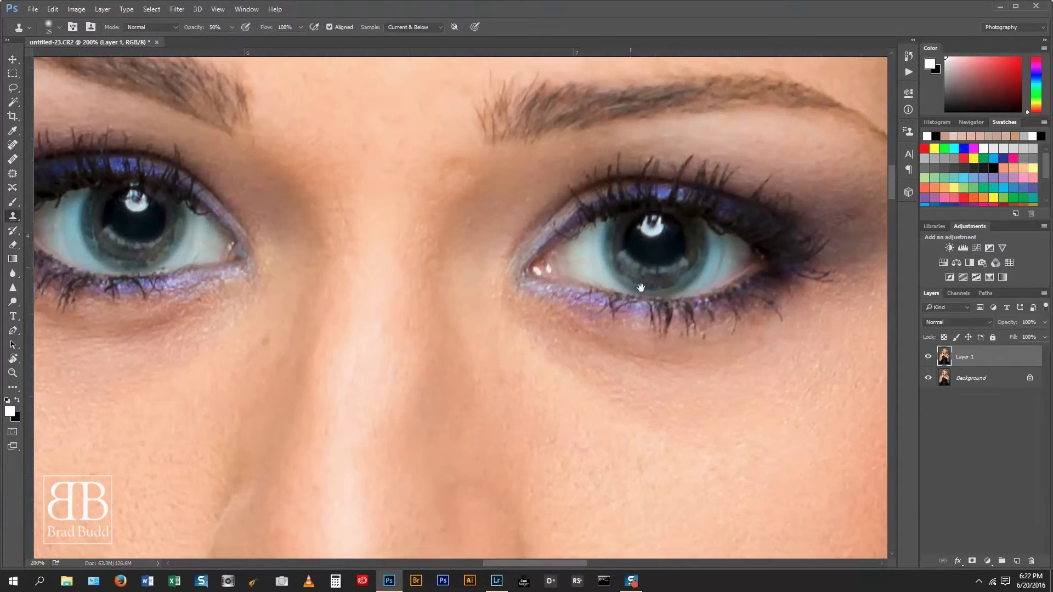
left_click_drag(721, 334, 632, 413)
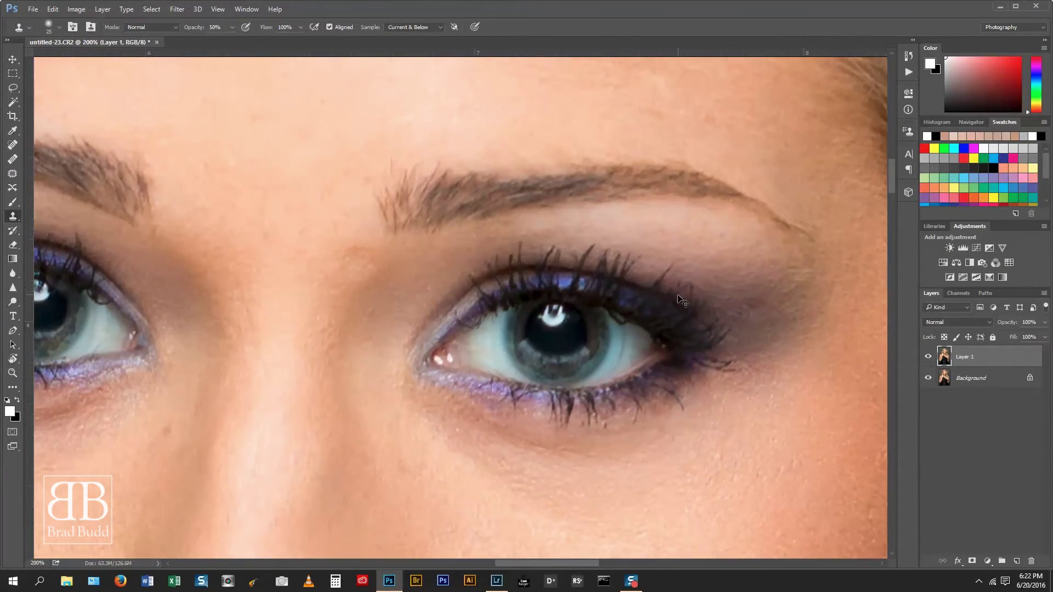
key("ctrl+minus")
key("ctrl+minus")
key("ctrl+minus")
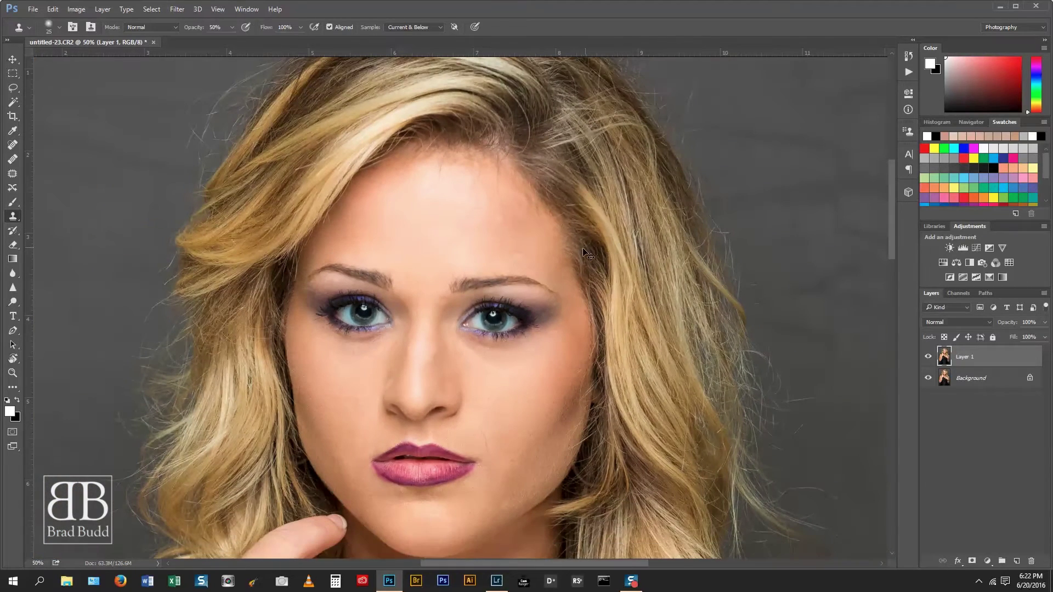
key("ctrl+minus")
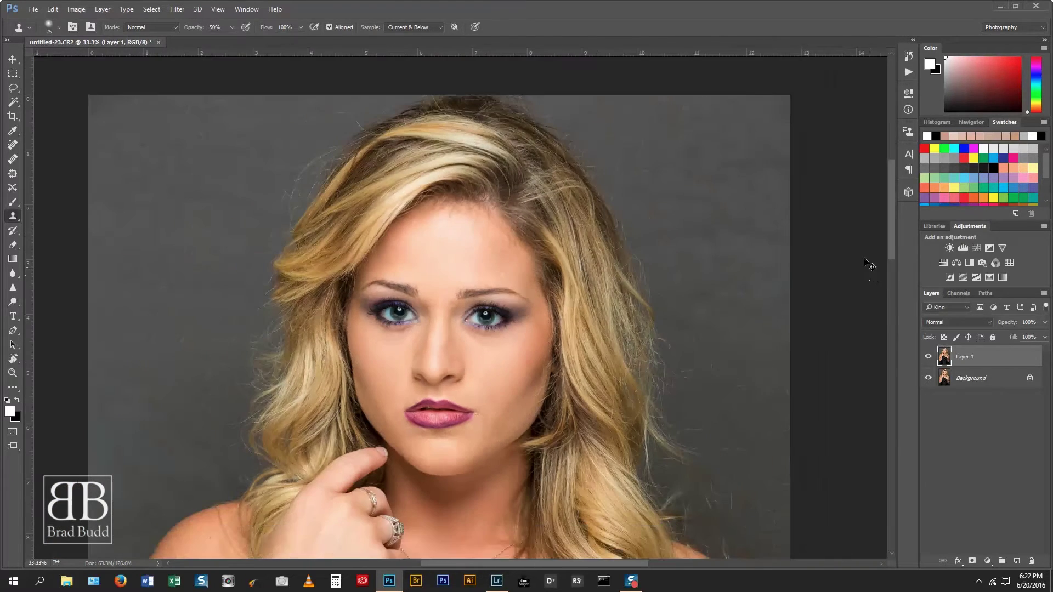
- Run the Frequency Separation action with a Gaussian Blur radius of 4 on LF
left_click(908, 72)
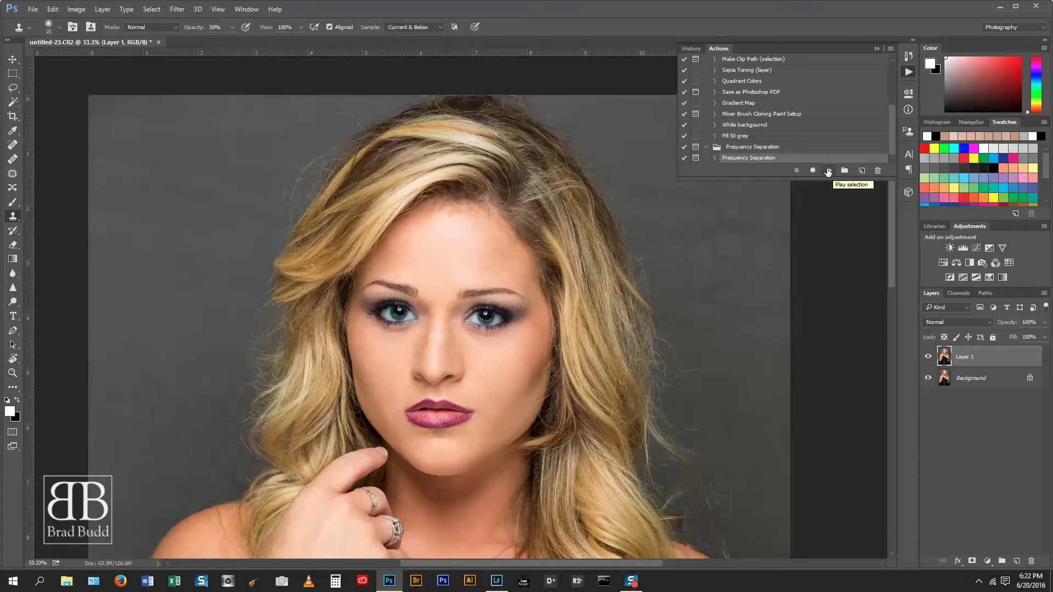
left_click(828, 172)
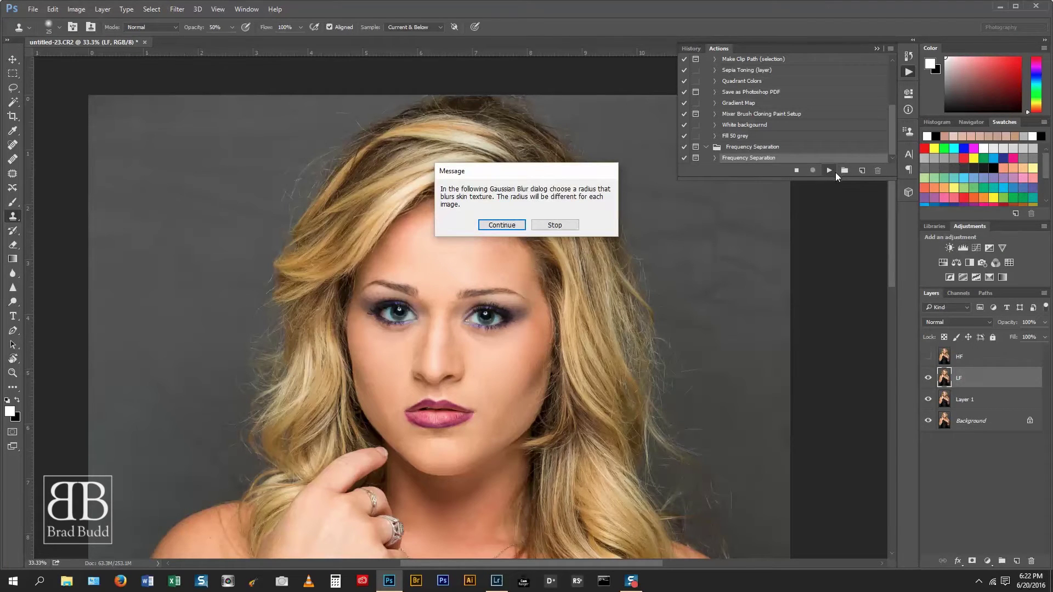
key("Return")
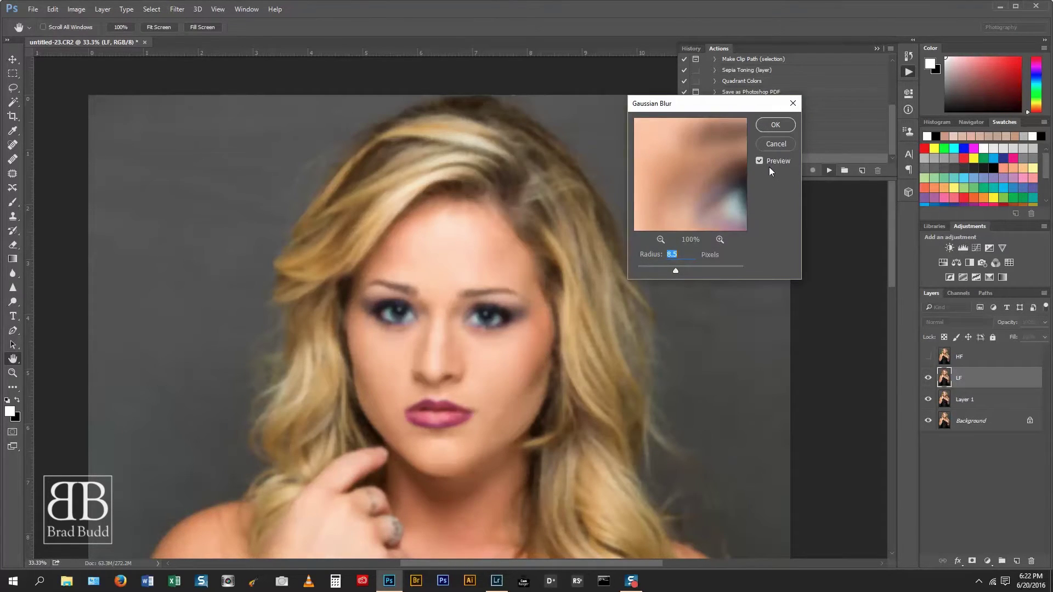
mouse_move(664, 183)
left_mouse_down()
mouse_move(717, 144)
mouse_move(723, 164)
mouse_move(706, 173)
left_mouse_up()
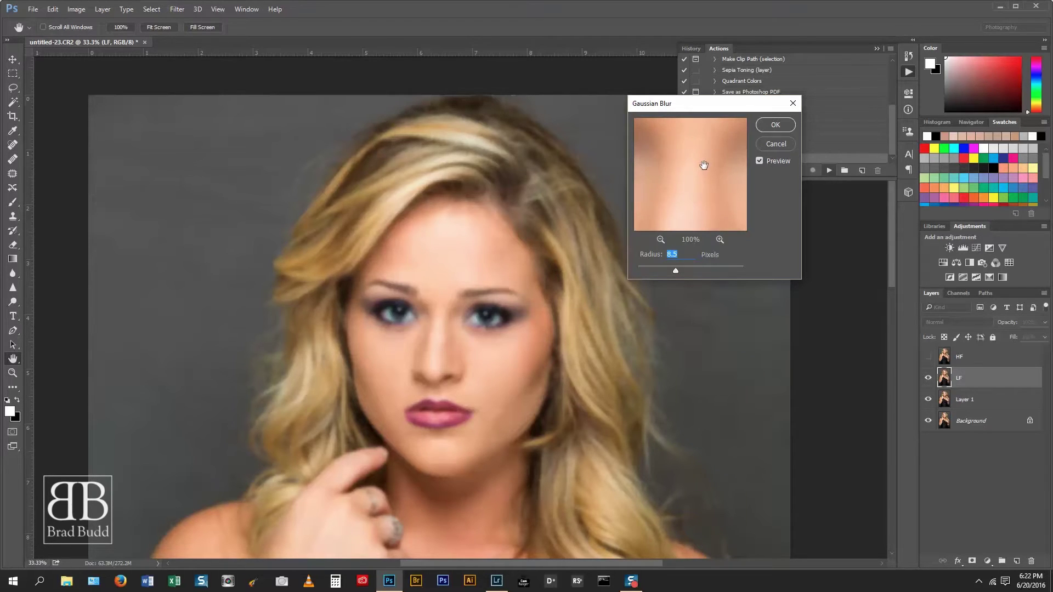
mouse_move(704, 165)
left_mouse_down()
mouse_move(656, 183)
mouse_move(697, 177)
mouse_move(698, 146)
left_mouse_up()
type("5")
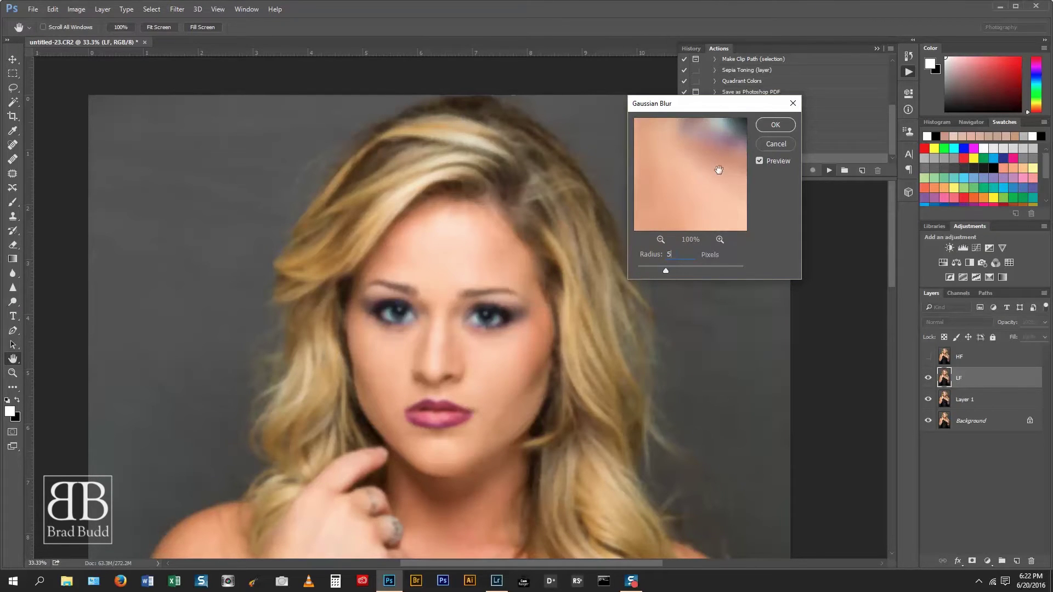
type("4")
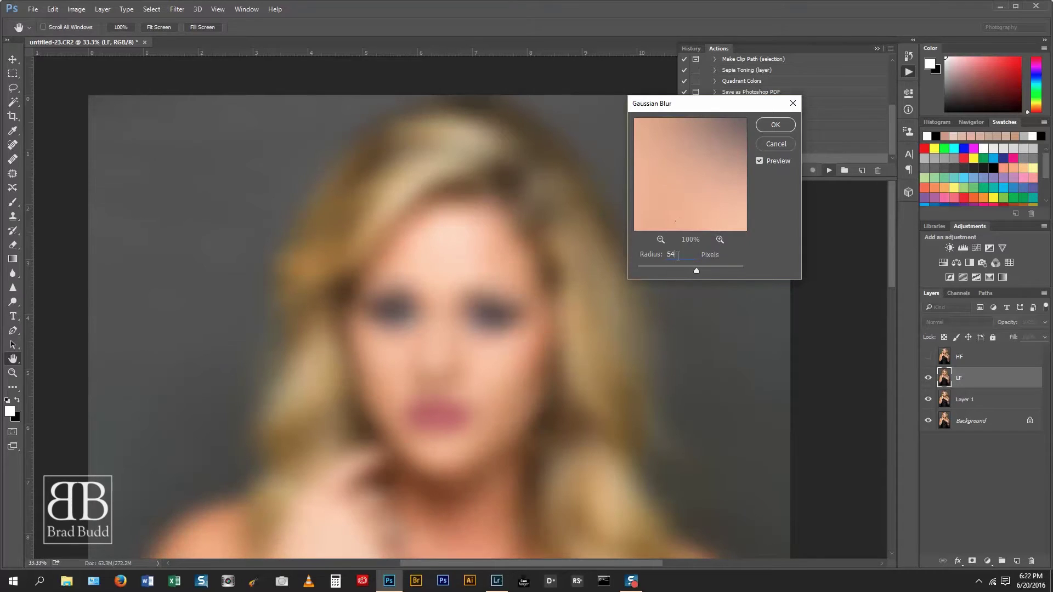
key("BackSpace")
key("BackSpace")
type("4")
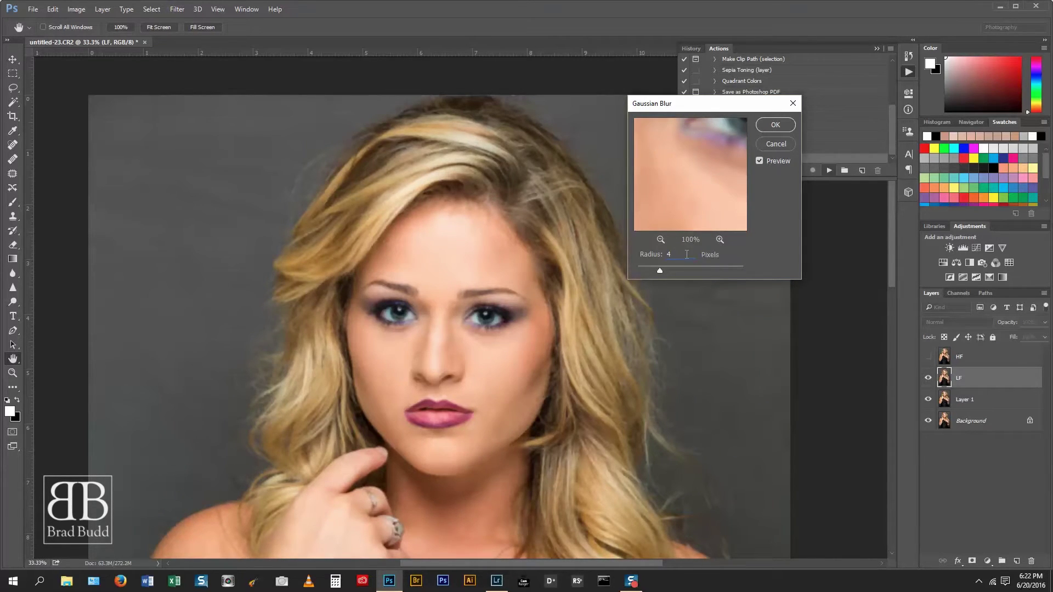
left_click(774, 125)
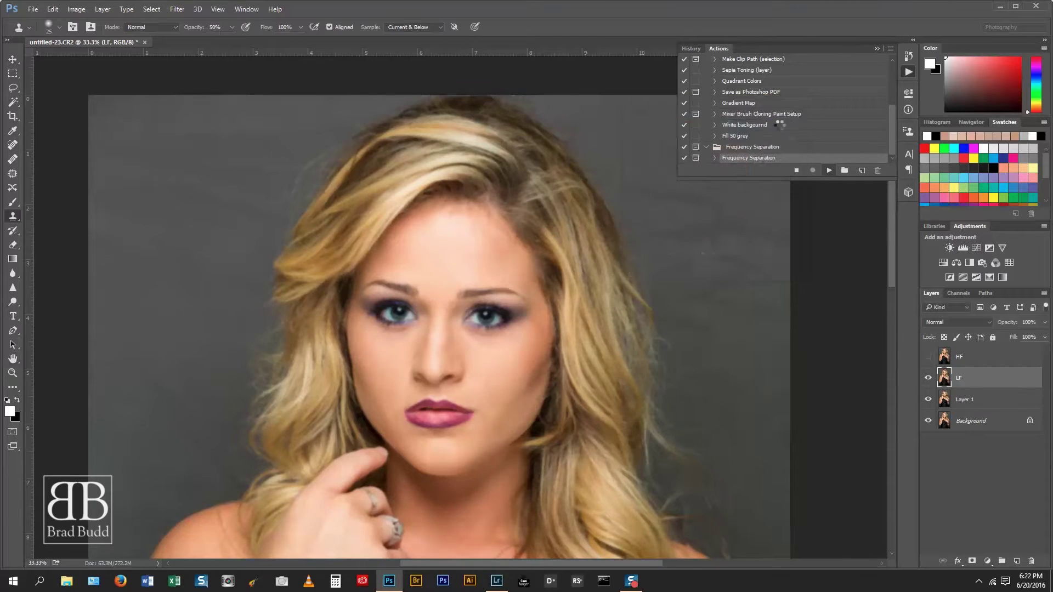
left_click(500, 216)
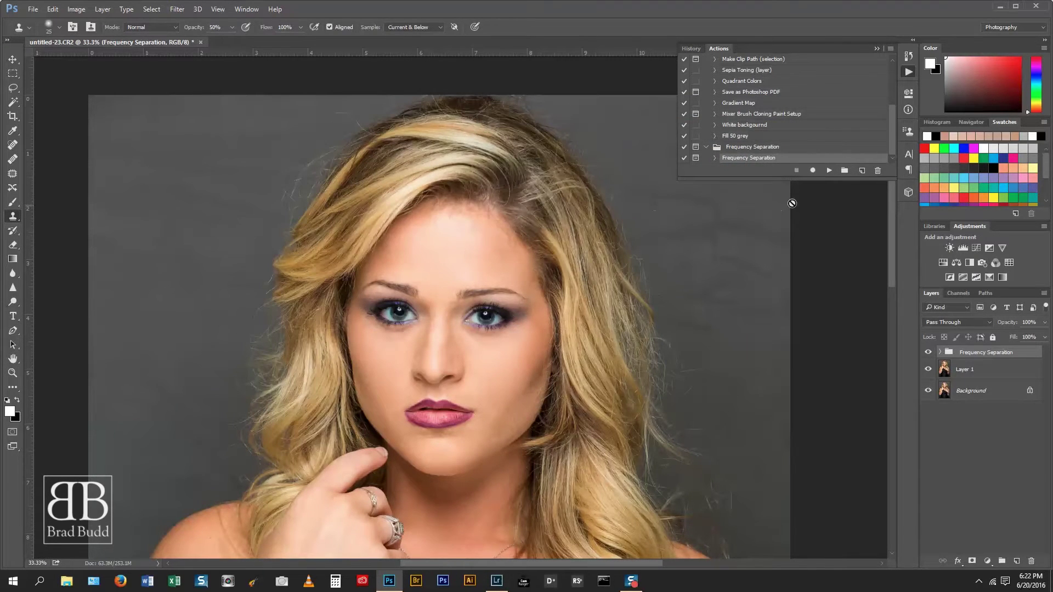
left_click(940, 352)
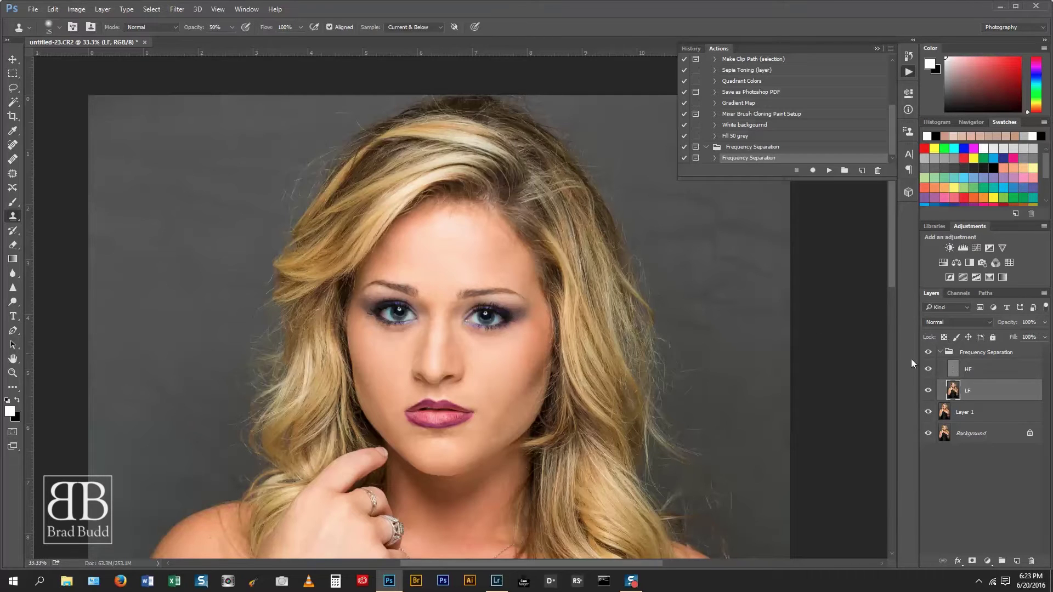
left_click(875, 48)
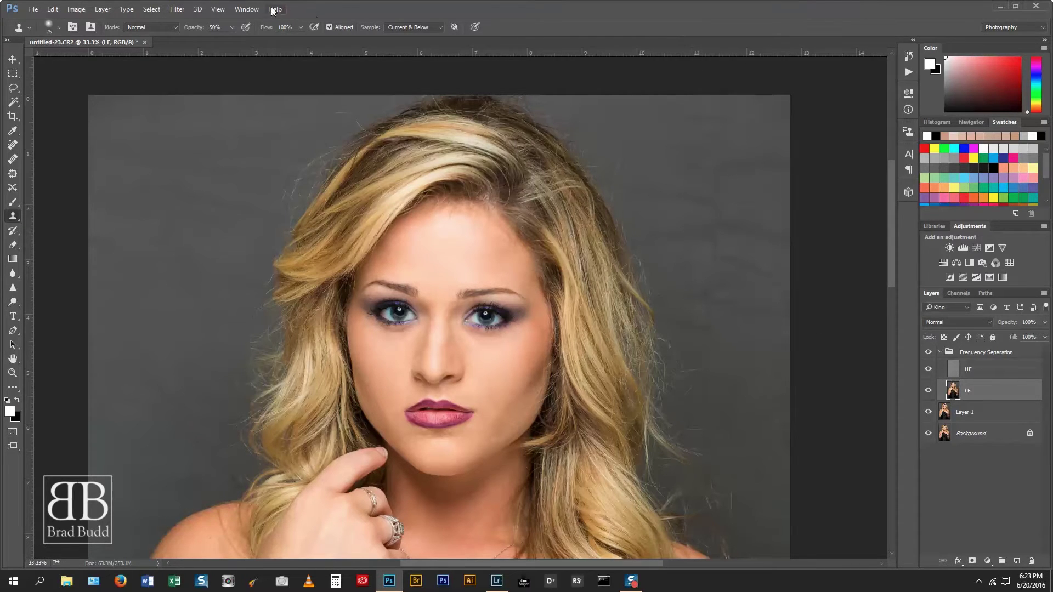
- Apply Imagenomic Portraiture to LF, sampling forehead, cheek and arm skin tones for the mask
left_click(177, 10)
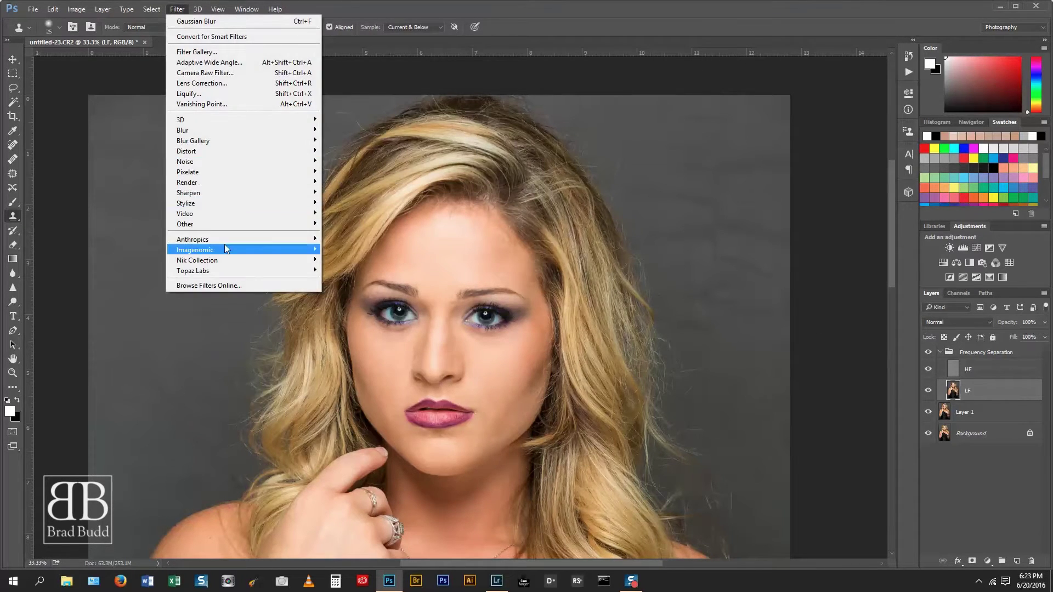
mouse_move(195, 249)
left_click(148, 259)
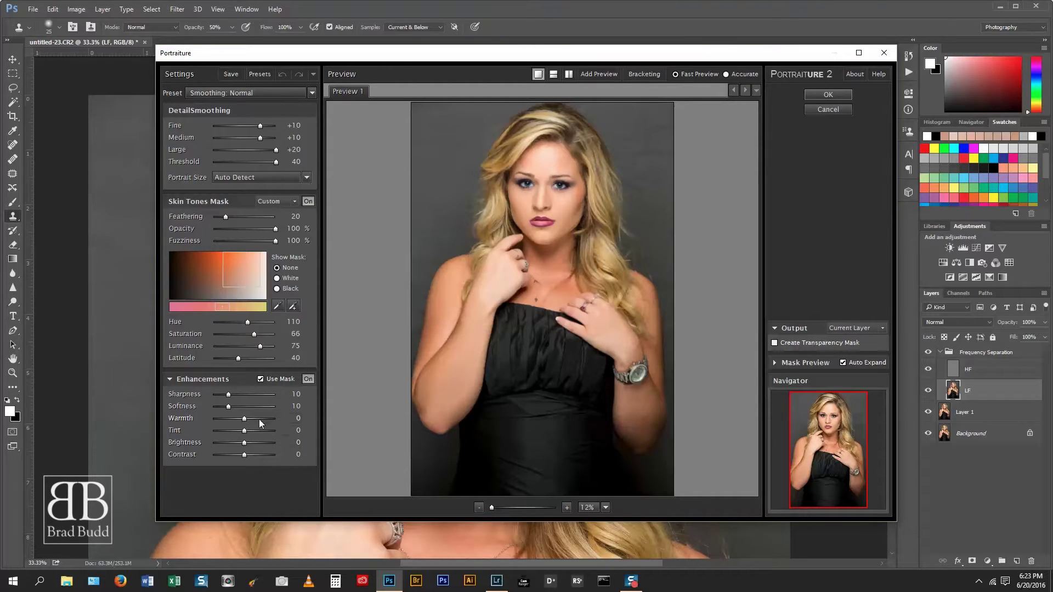
left_click(278, 306)
left_click(521, 162)
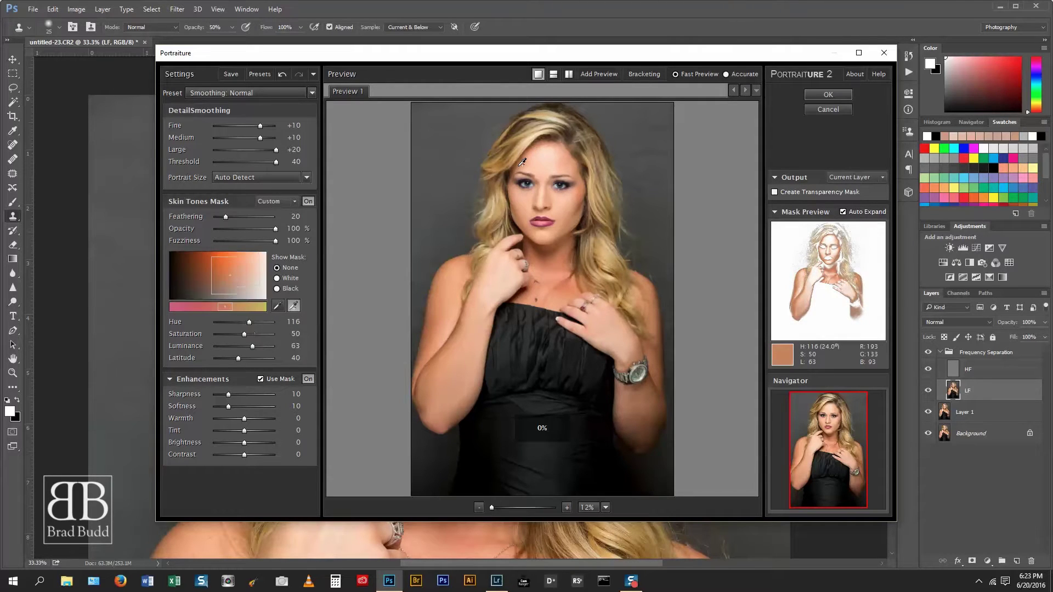
left_click(568, 161)
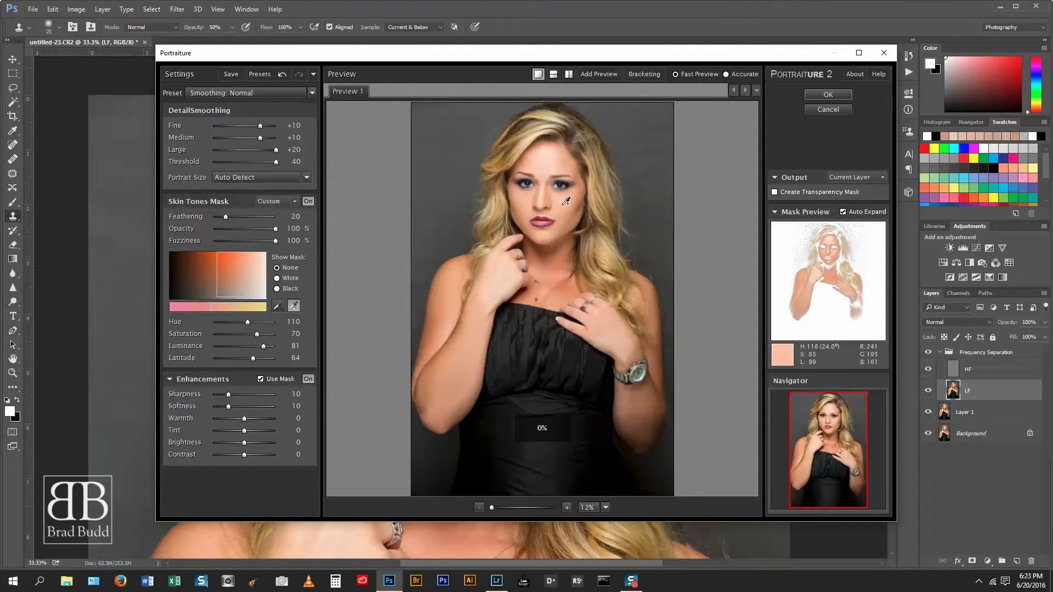
left_click(558, 251)
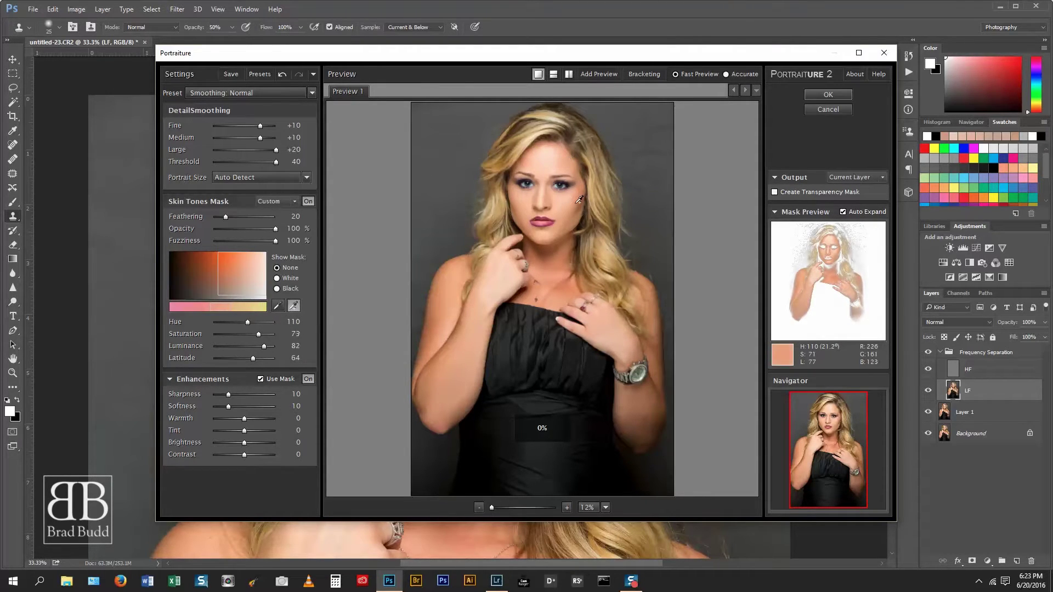
left_click(472, 317)
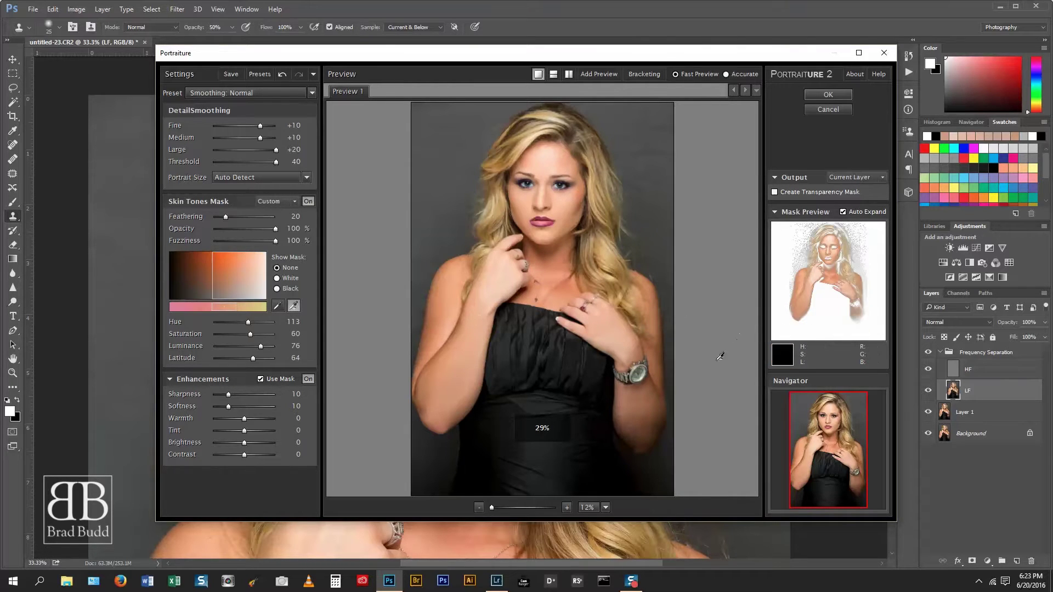
left_click(648, 426)
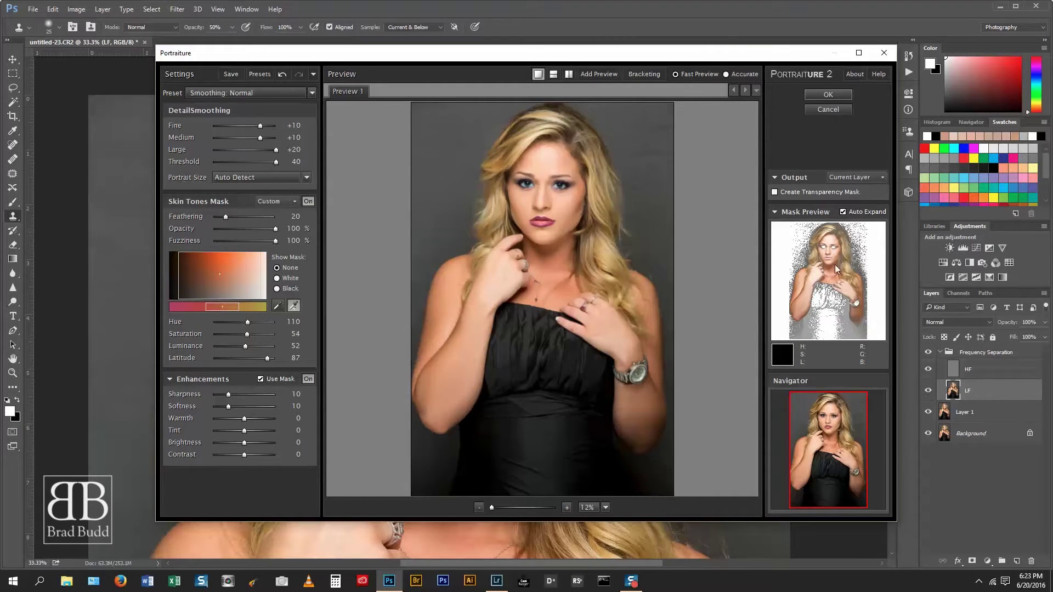
left_click(831, 93)
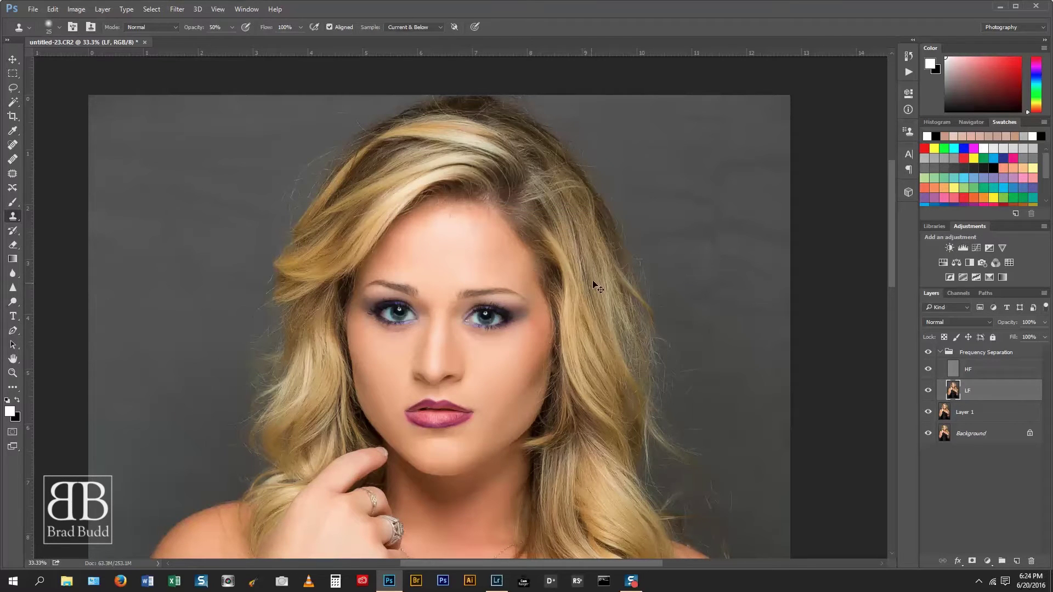
- Collapse the Frequency Separation group and compare its retouch on and off at 100%
key("ctrl+plus")
key("ctrl+plus")
key("ctrl+plus")
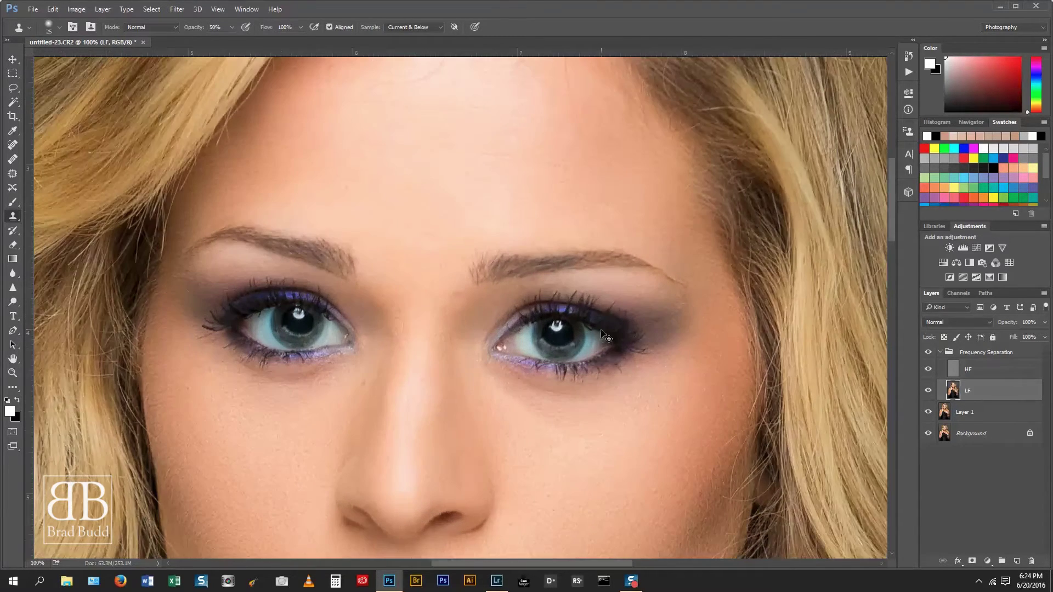
left_click_drag(580, 429, 646, 378)
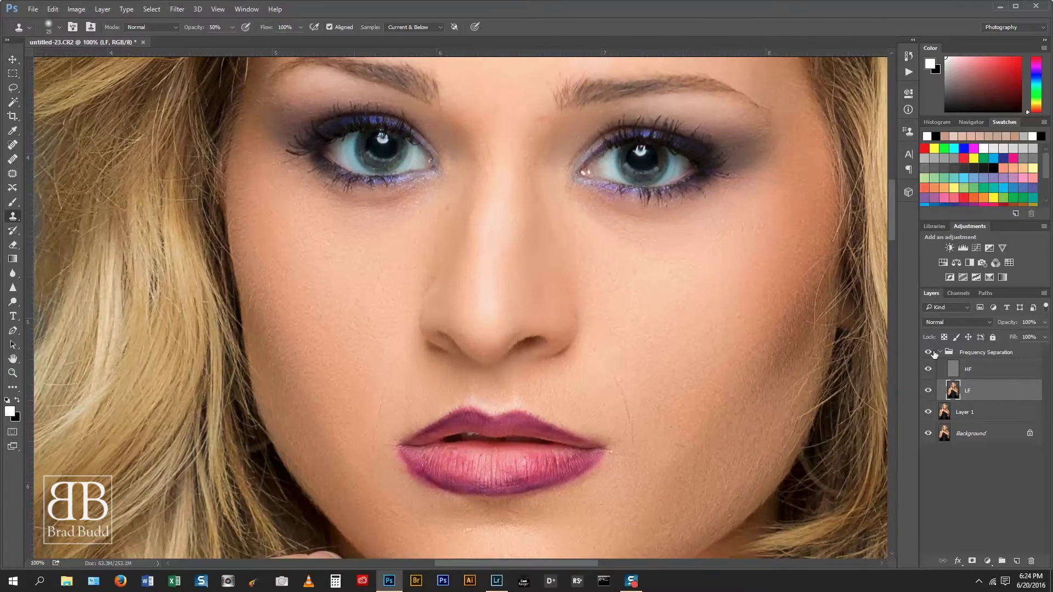
left_click(935, 352)
left_click(928, 354)
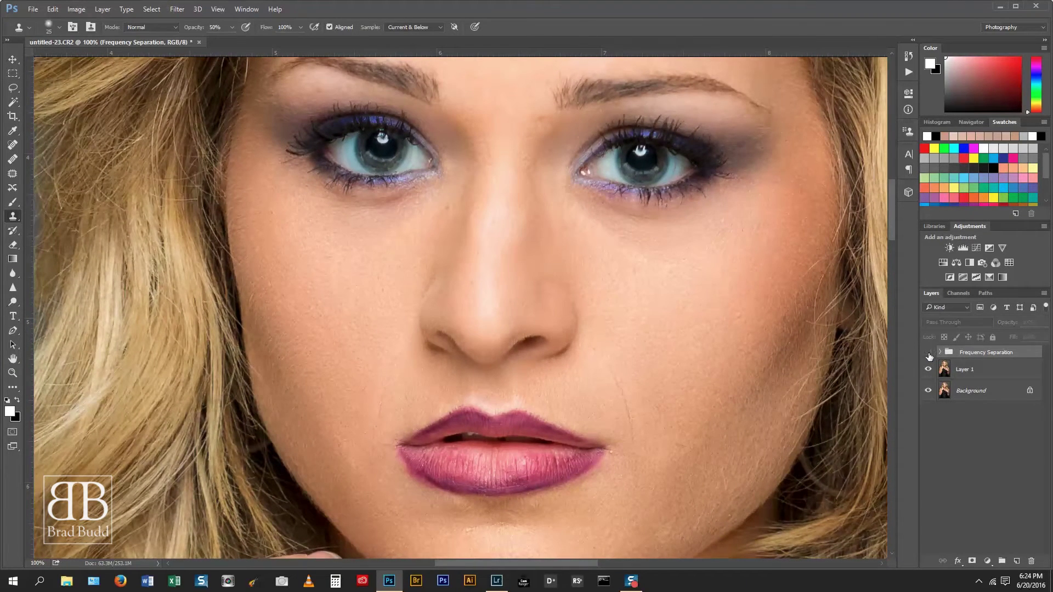
left_click(928, 354)
left_click(928, 354)
key("ctrl+minus")
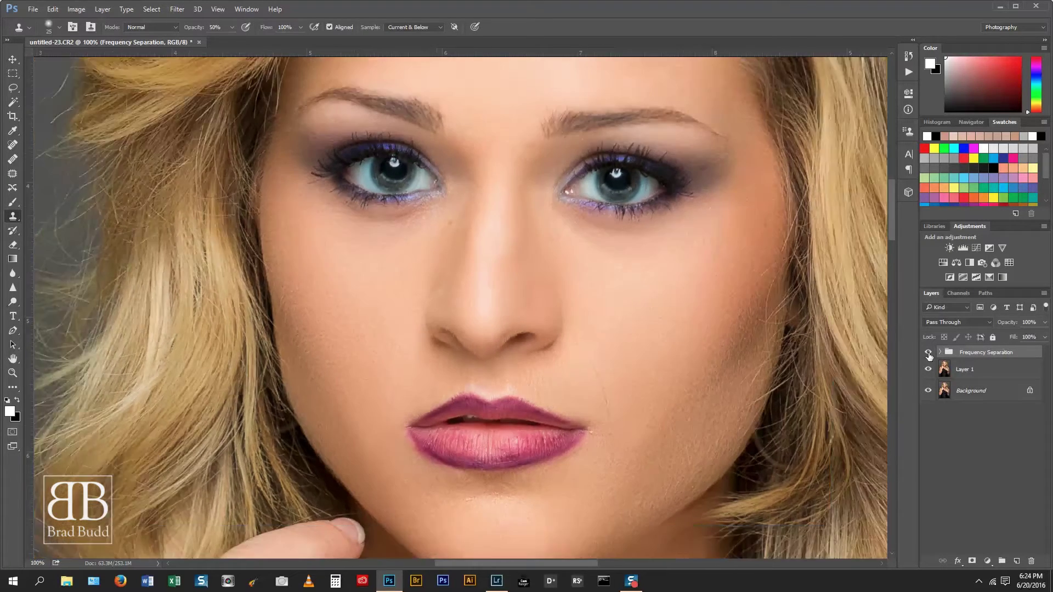
left_click(927, 353)
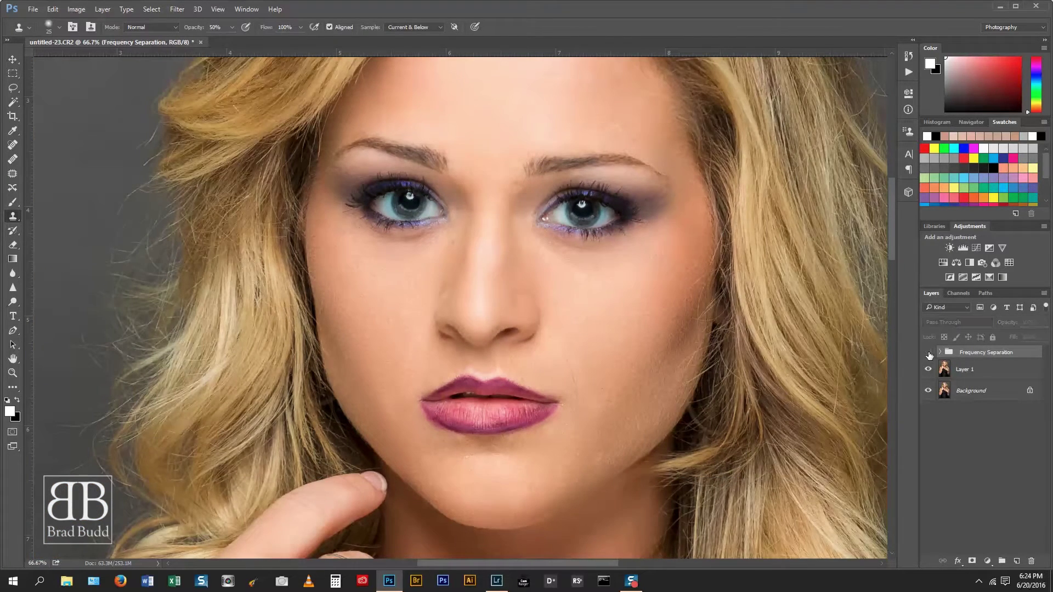
- Lower the Frequency Separation group to about 70% opacity and compare with the original
left_click(928, 353)
left_click_drag(1001, 326, 993, 327)
left_click(927, 354)
left_click(927, 353)
left_click(928, 353)
- Inspect the whole portrait, then add an empty Layer 2 above the group
key("ctrl+minus")
key("ctrl+minus")
key("ctrl+minus")
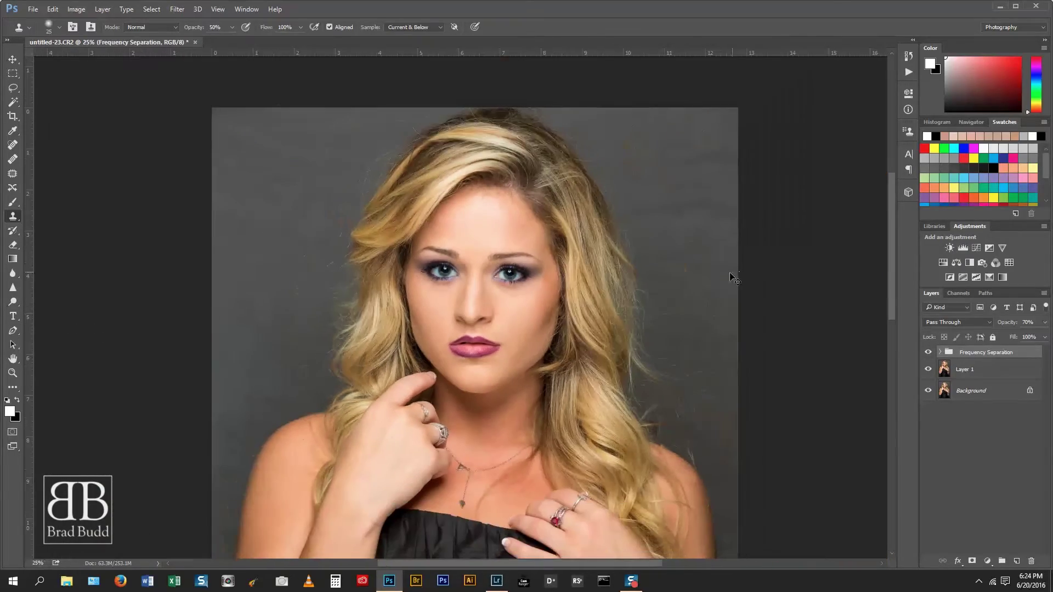
key("ctrl+plus")
key("ctrl+plus")
key("ctrl+plus")
key("ctrl+plus")
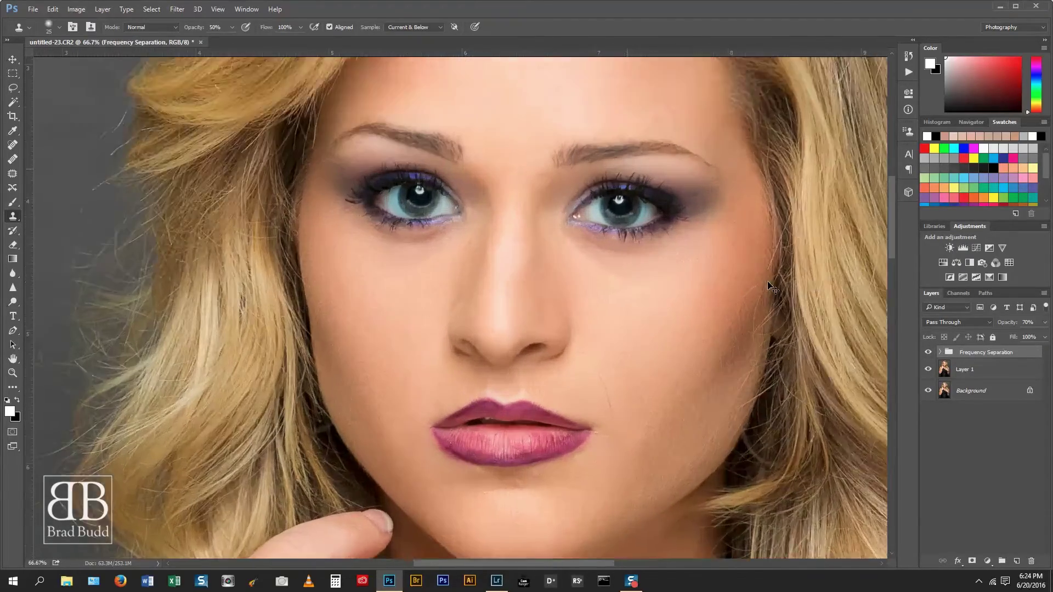
key("ctrl+minus")
key("ctrl+minus")
key("ctrl+minus")
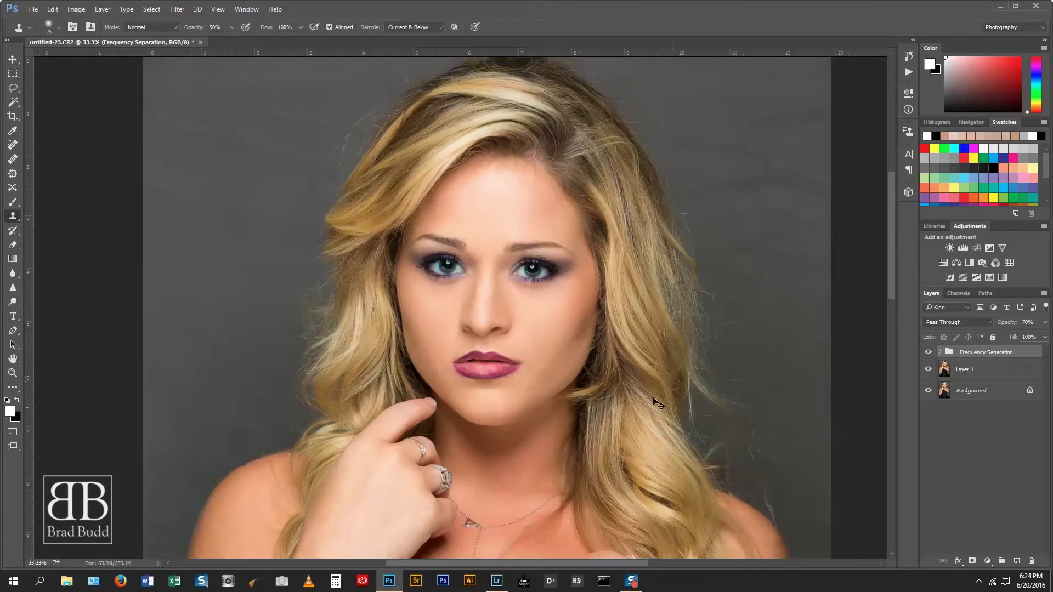
key("ctrl+minus")
left_click_drag(589, 426, 652, 206)
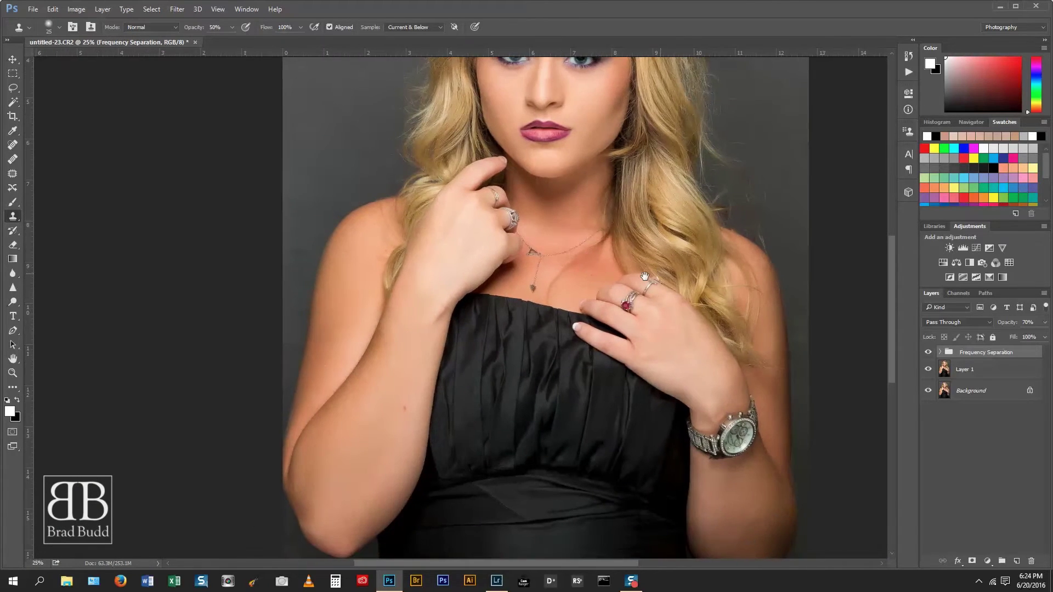
mouse_move(662, 272)
left_mouse_down()
mouse_move(583, 272)
mouse_move(638, 434)
left_mouse_up()
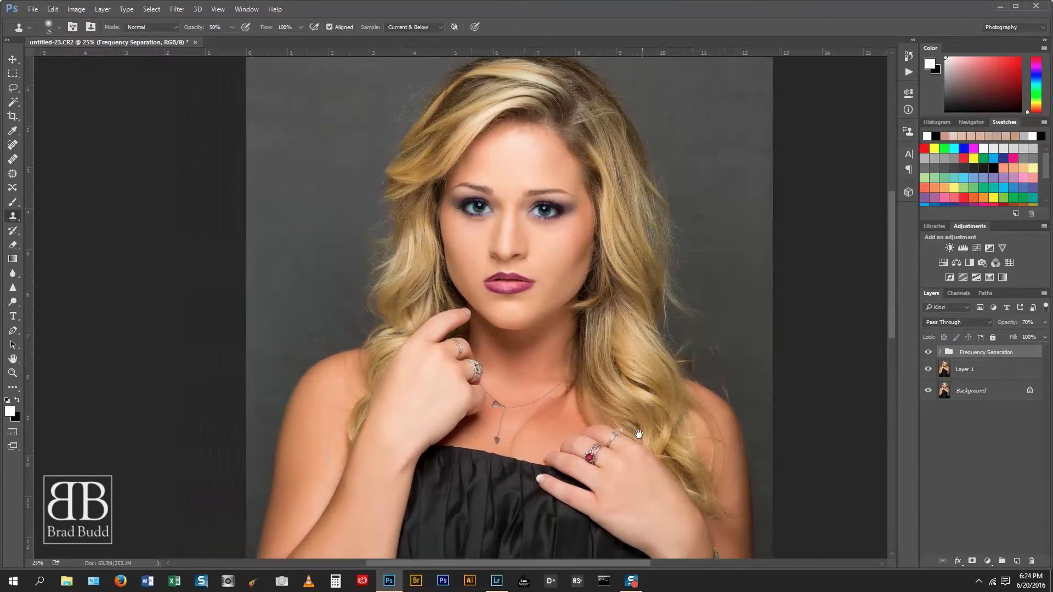
left_click_drag(588, 126, 565, 197)
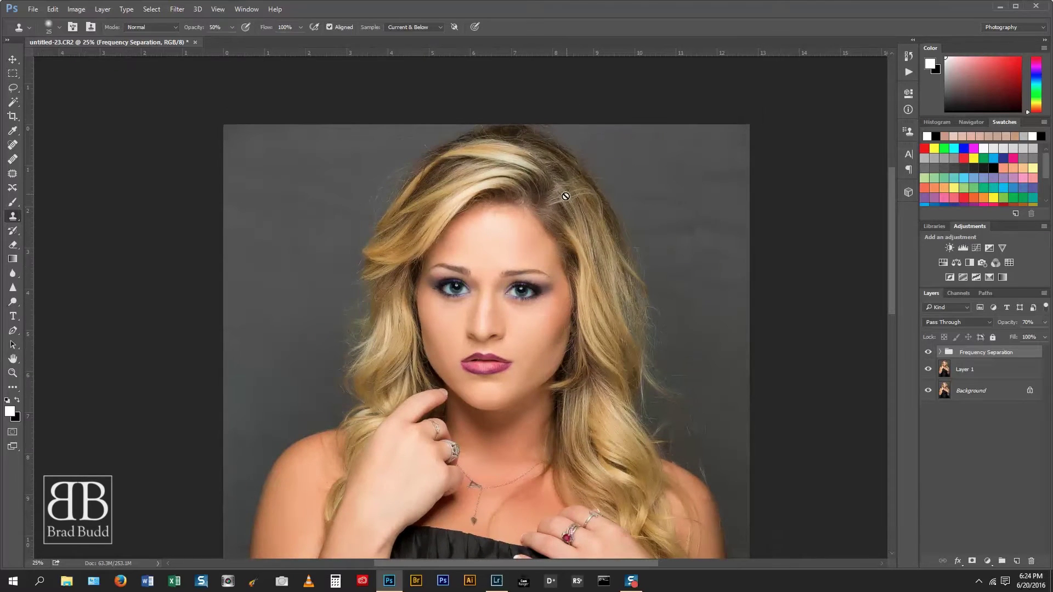
key("ctrl+plus")
key("ctrl+plus")
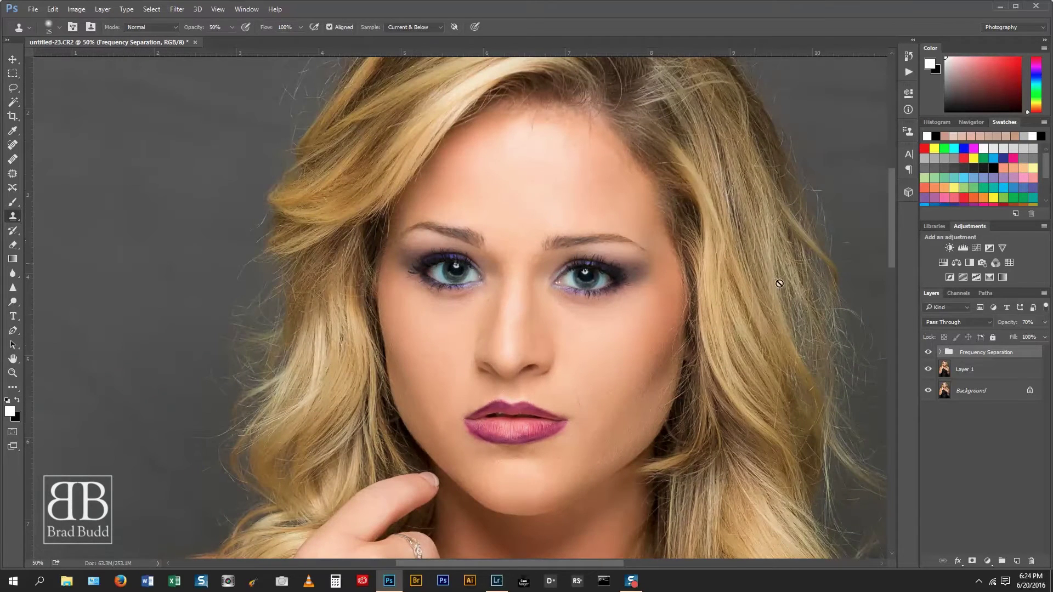
left_click(1016, 561)
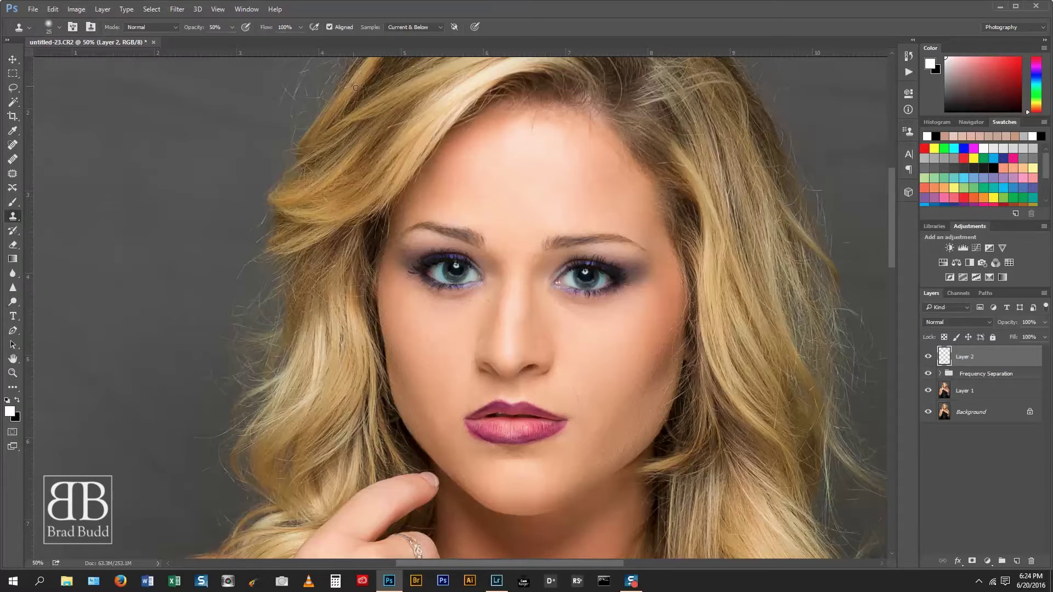
- Fill Layer 2 with 50% Gray using Edit > Fill
left_click(180, 12)
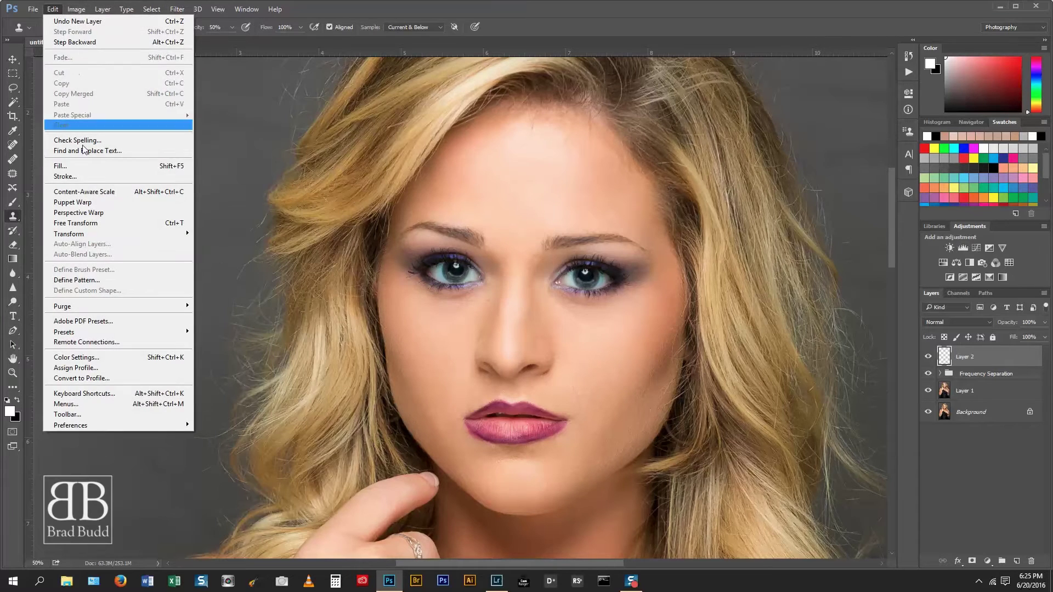
left_click(62, 165)
left_click(600, 174)
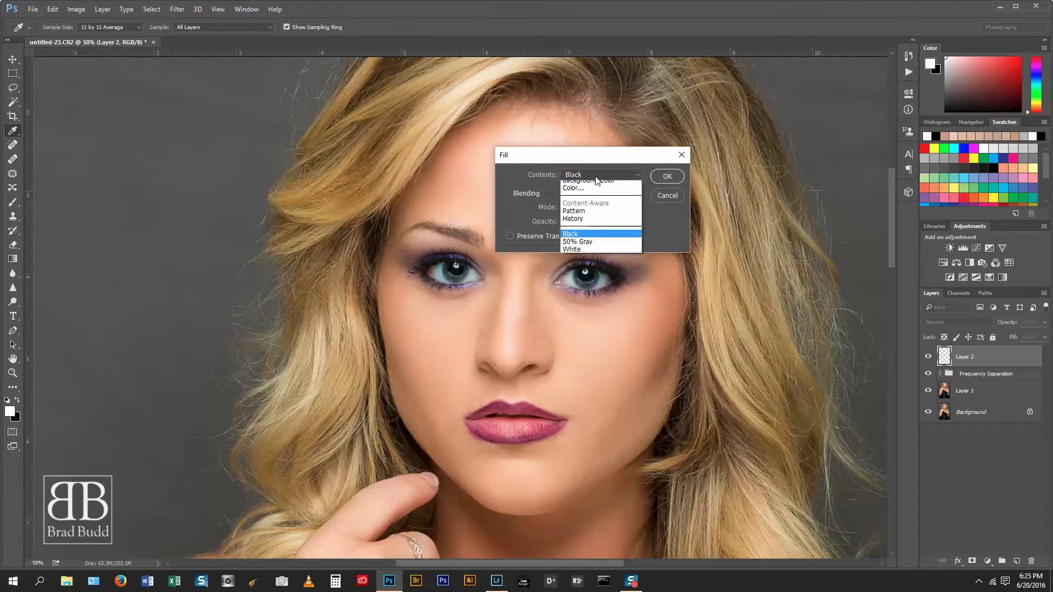
left_click(597, 256)
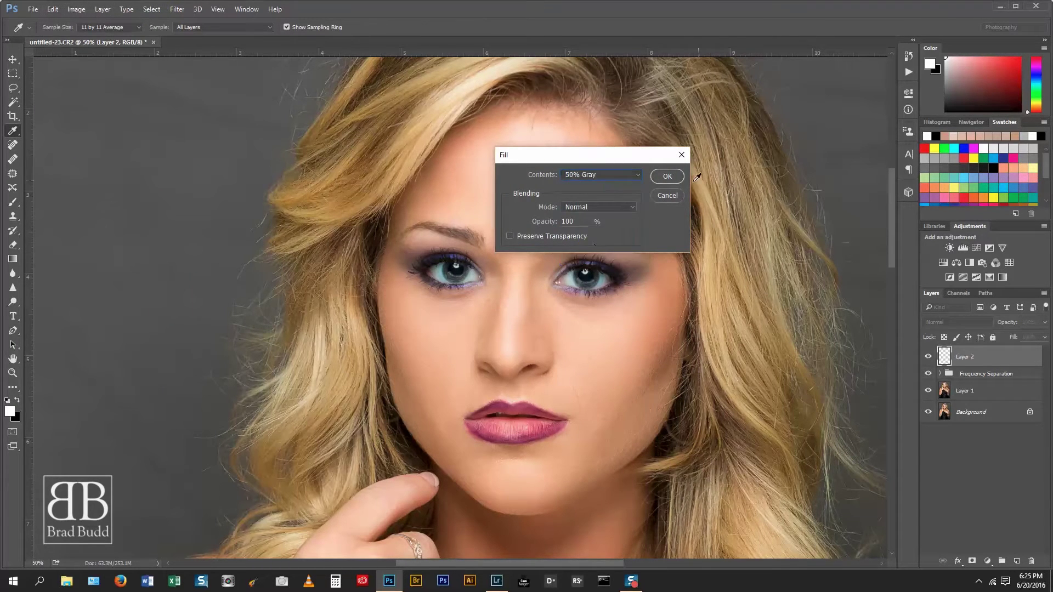
left_click(666, 176)
key("s")
- Set Layer 2 to Soft Light and add a Black & White adjustment layer
left_click(956, 322)
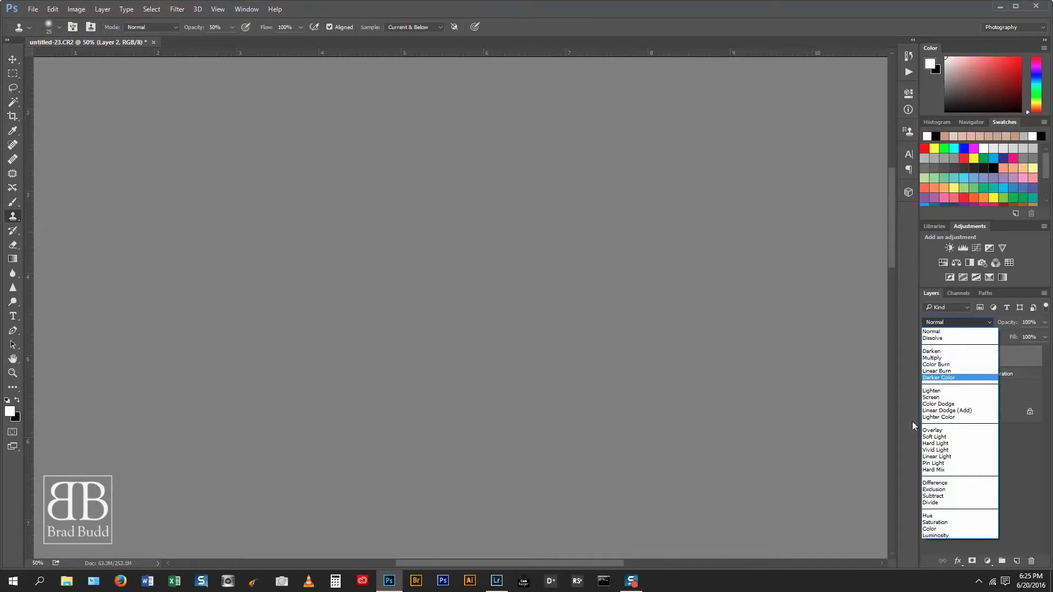
left_click(943, 437)
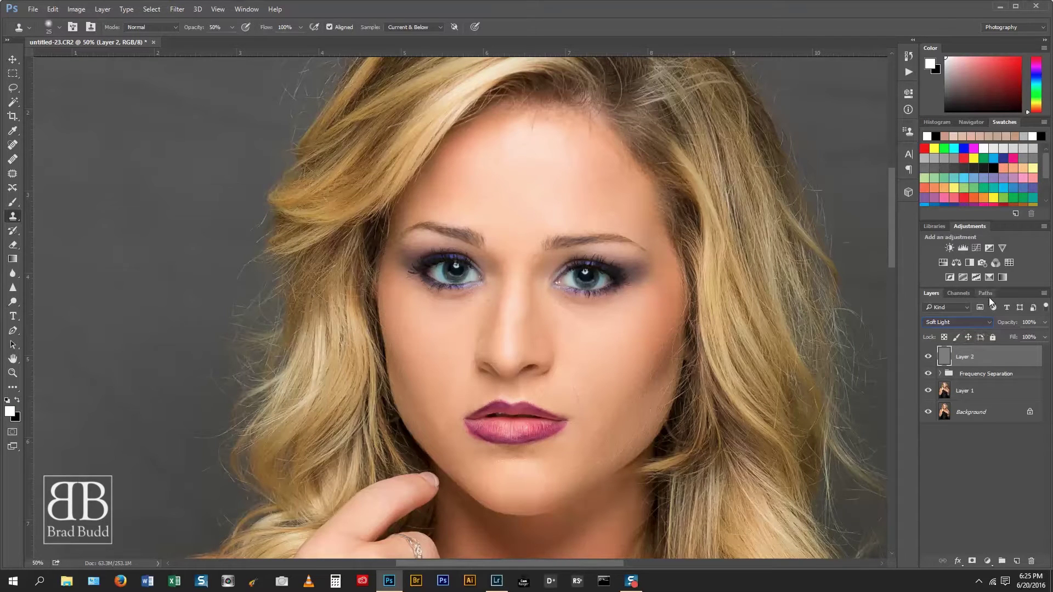
left_click(968, 263)
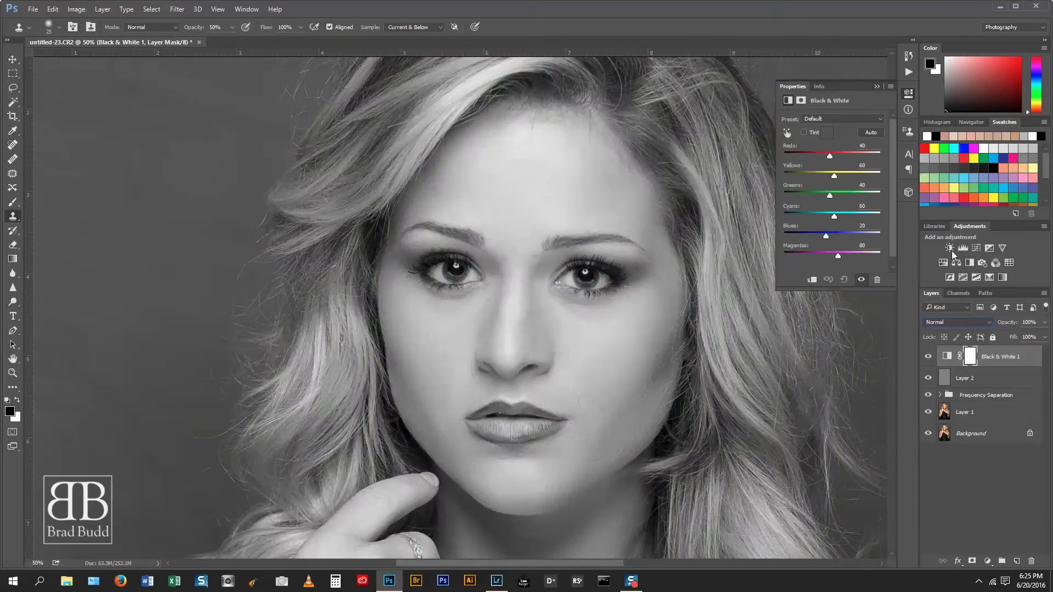
- Set Black & White Reds to -64 and Yellows to -38, then select Layer 2
mouse_move(829, 155)
left_mouse_down()
mouse_move(809, 156)
mouse_move(825, 176)
mouse_move(814, 177)
left_mouse_up()
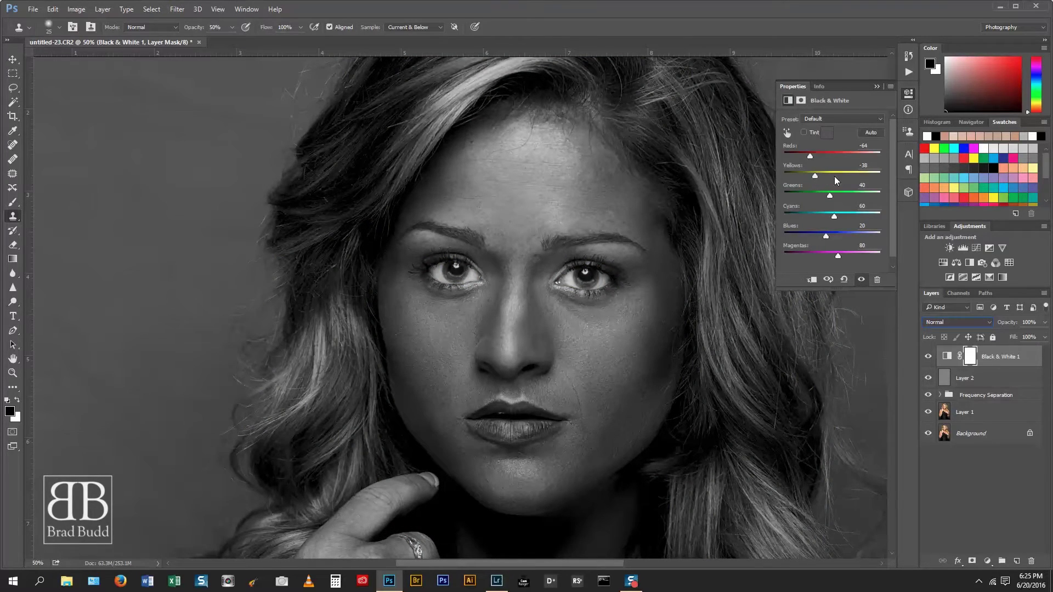
left_click(876, 87)
left_click(944, 379)
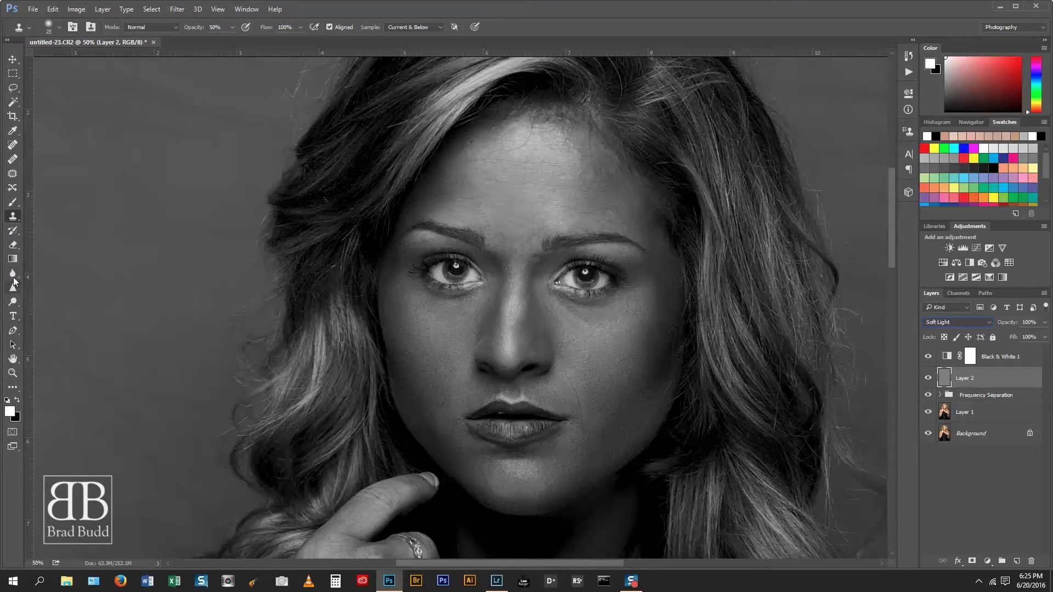
- Lightly burn the nose bridge on Layer 2 with the Burn Tool at 100% zoom
left_click(14, 303)
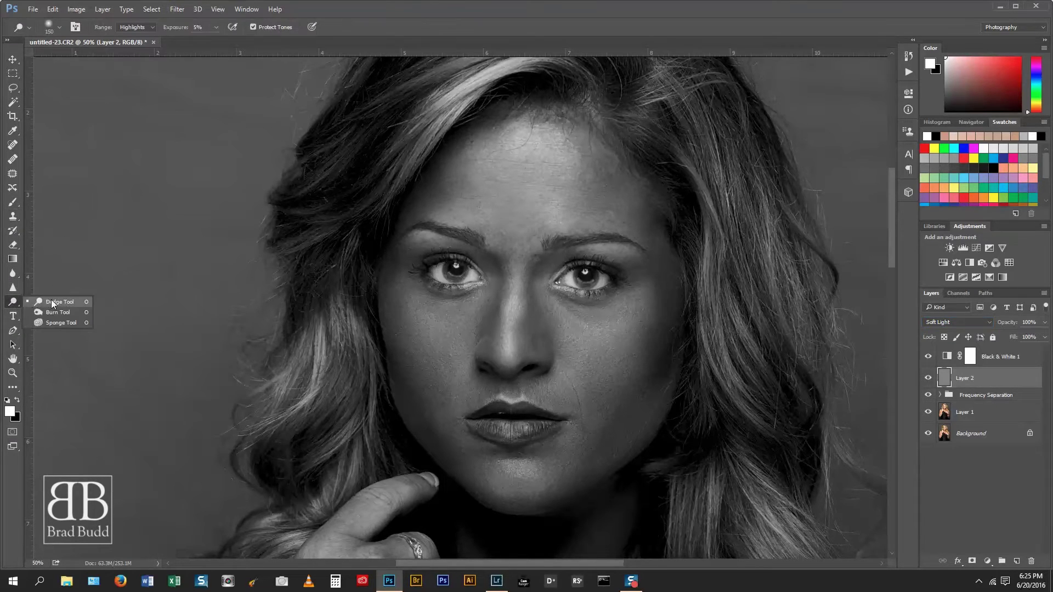
left_click(53, 317)
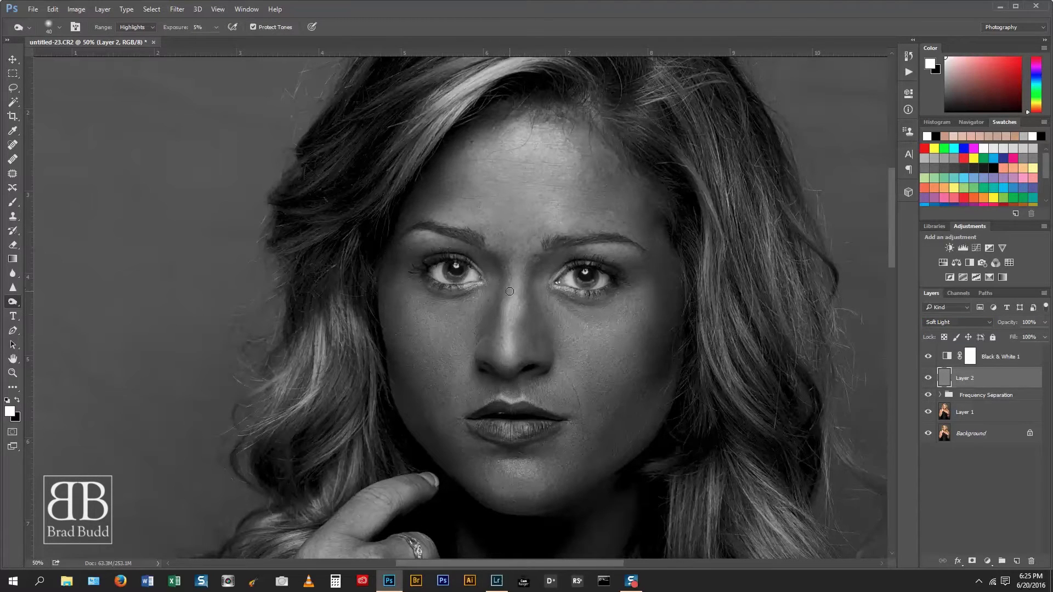
key("ctrl+1")
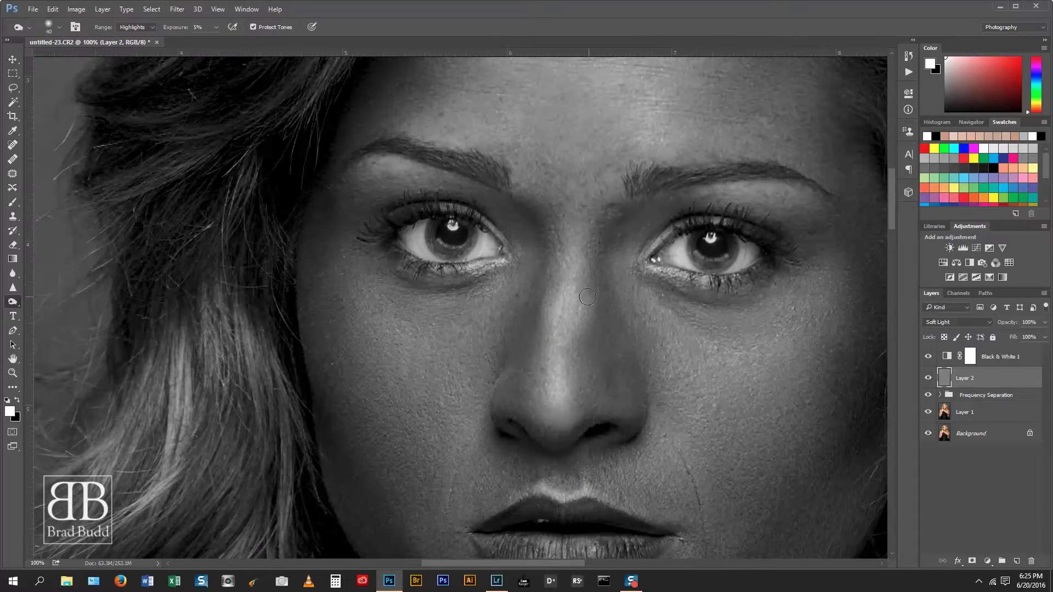
mouse_move(587, 297)
left_mouse_down()
mouse_move(570, 327)
mouse_move(583, 304)
left_mouse_up()
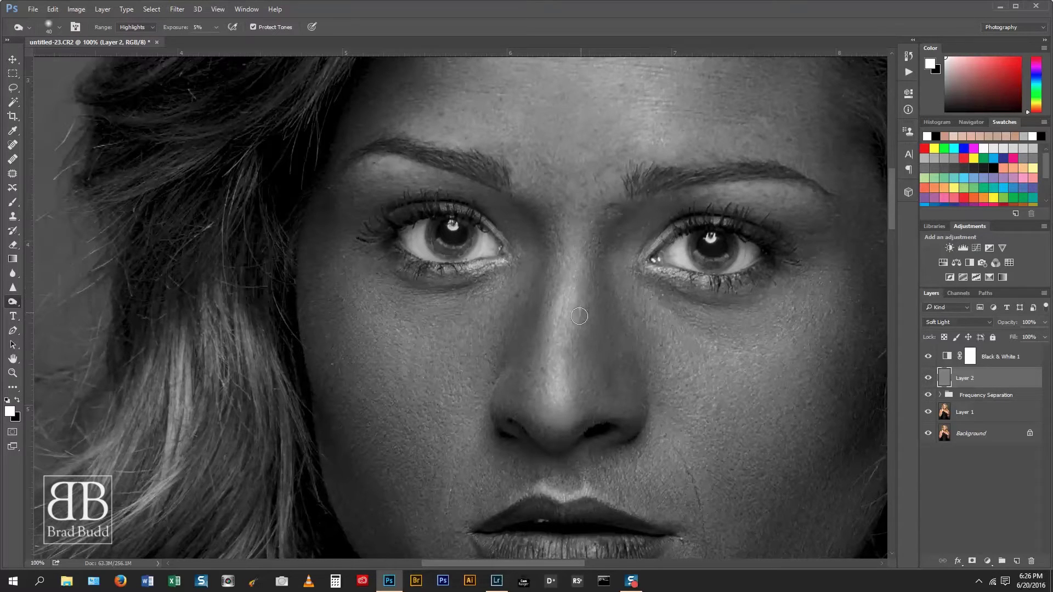
- Dodge the bridge of the nose with a 70 brush on Layer 2
right_click(13, 301)
left_click(55, 300)
key("bracketleft")
key("bracketleft")
key("bracketleft")
key("bracketleft")
left_click_drag(571, 233, 564, 295)
mouse_move(553, 354)
left_mouse_down()
mouse_move(550, 377)
mouse_move(558, 358)
mouse_move(561, 369)
mouse_move(569, 285)
left_mouse_up()
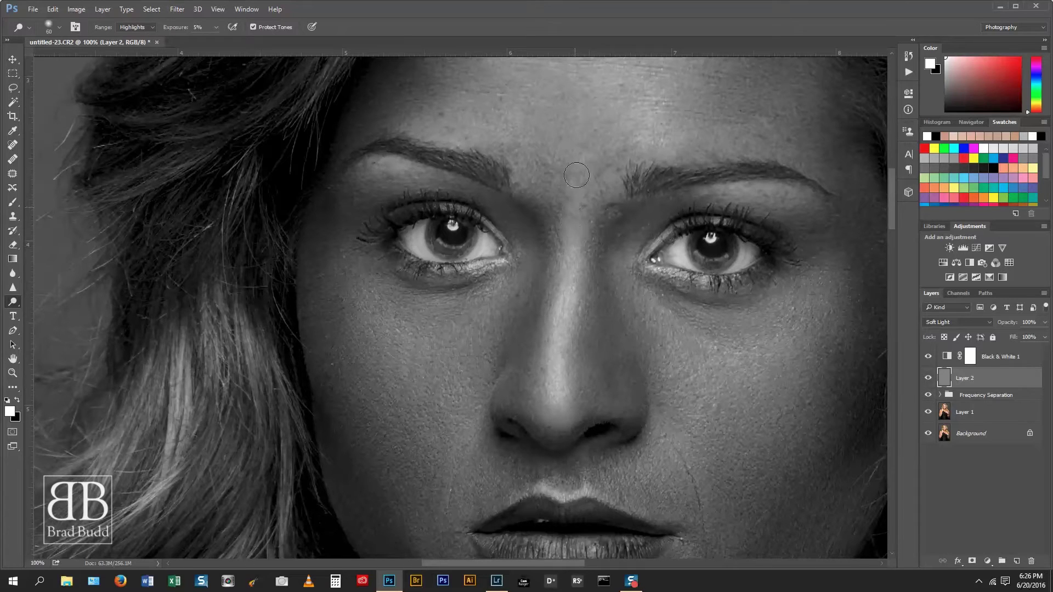
- Dodge the area between the brows with the brush enlarged to 125
key("bracketright")
key("bracketright")
key("bracketright")
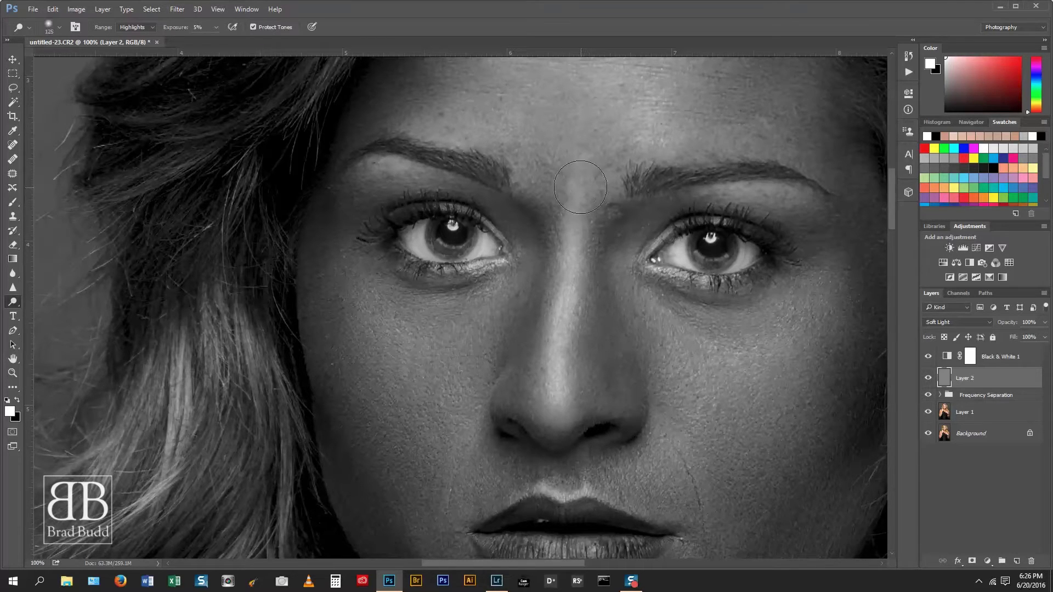
scroll(571, 212, "down", 1)
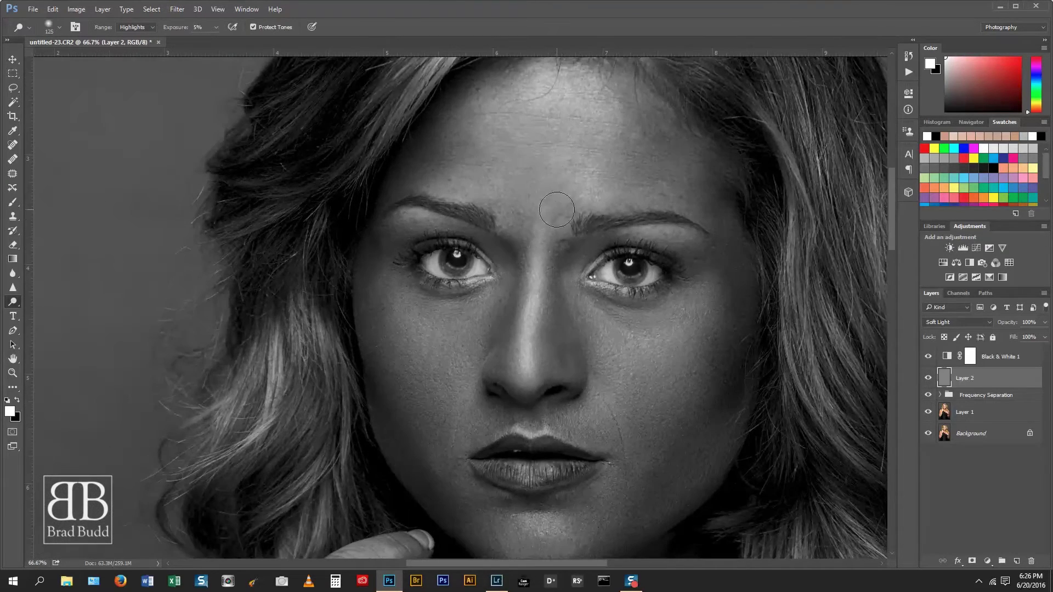
mouse_move(556, 209)
left_mouse_down()
mouse_move(560, 202)
mouse_move(538, 227)
mouse_move(504, 187)
mouse_move(552, 176)
mouse_move(555, 201)
mouse_move(529, 212)
mouse_move(538, 193)
mouse_move(575, 187)
mouse_move(512, 193)
mouse_move(501, 170)
mouse_move(574, 175)
mouse_move(559, 113)
mouse_move(477, 184)
mouse_move(574, 129)
mouse_move(634, 185)
left_mouse_up()
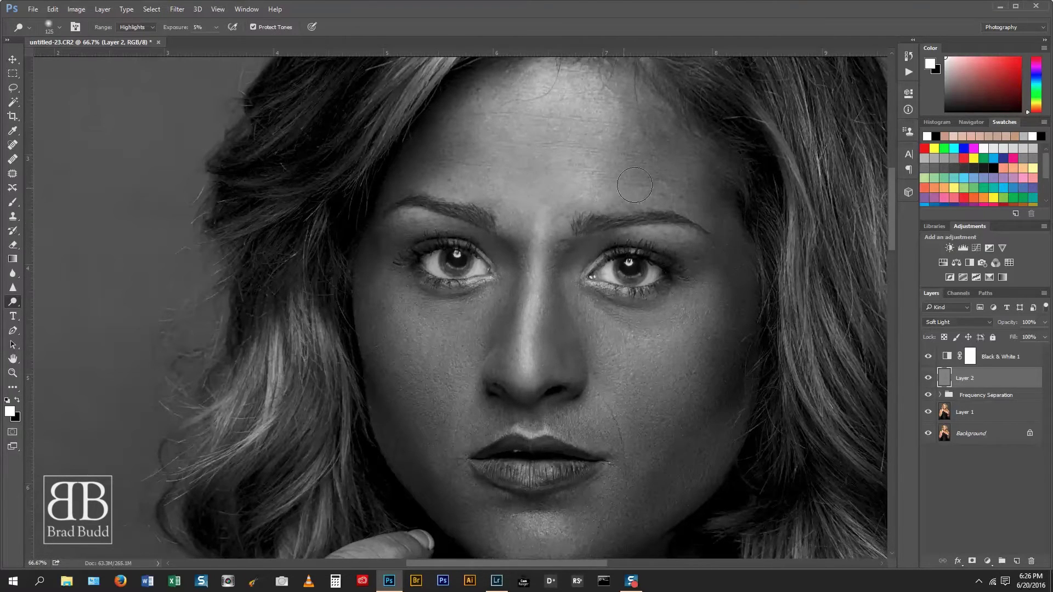
scroll(635, 185, "up", 3)
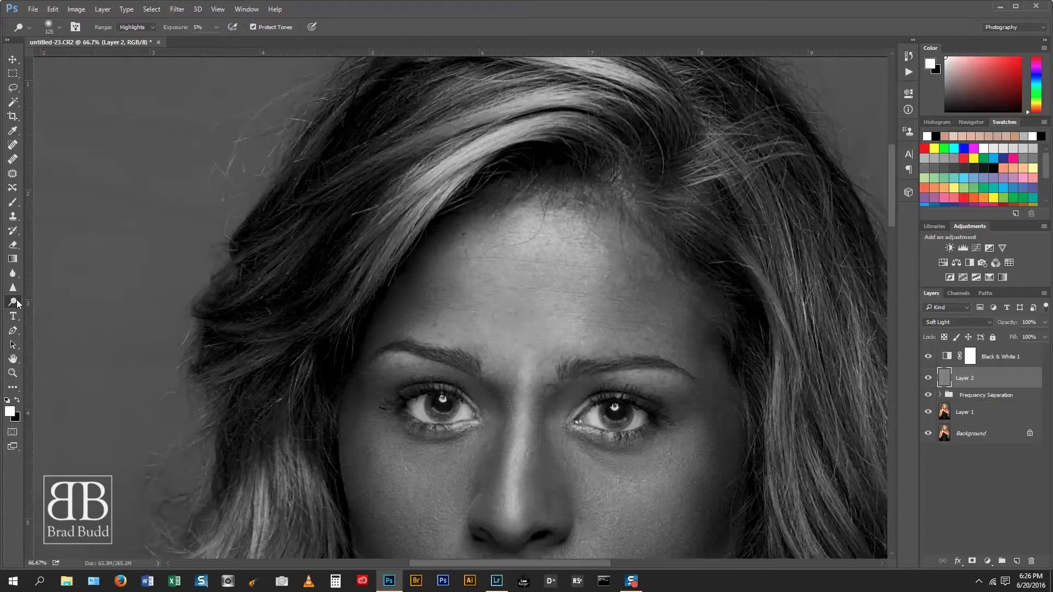
- Burn along the hairline with a 150 brush, then shrink it back to 70
right_click(14, 300)
left_click(60, 309)
key("bracketright")
key("bracketright")
key("bracketright")
key("bracketright")
mouse_move(391, 291)
left_mouse_down()
mouse_move(412, 242)
mouse_move(614, 188)
left_mouse_up()
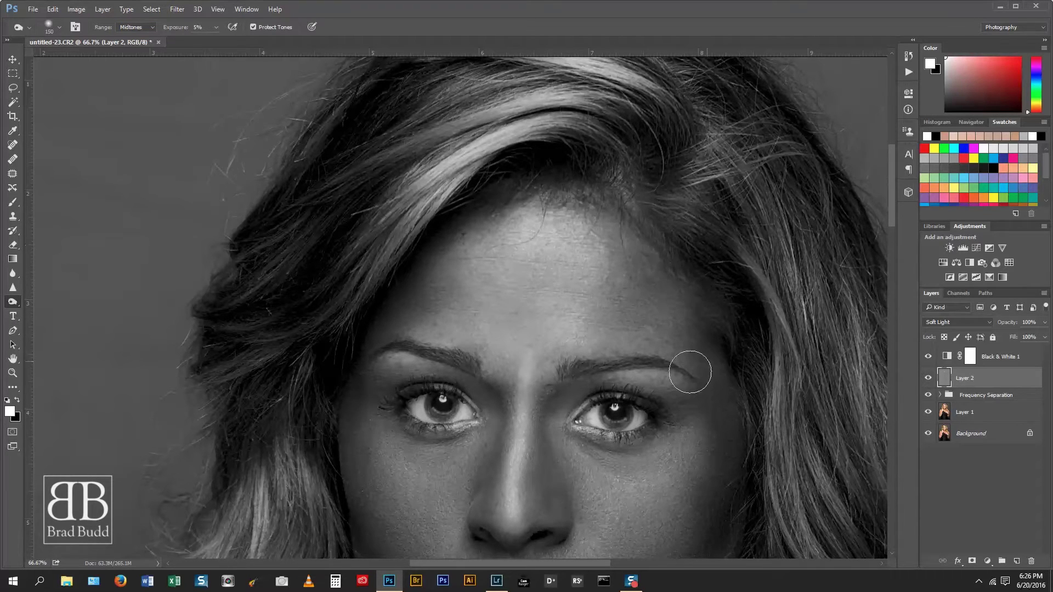
key("bracketleft")
key("bracketleft")
key("bracketleft")
- Toggle Black & White 1 to check colour, then return to Dodge at brush size 125
left_click(927, 357)
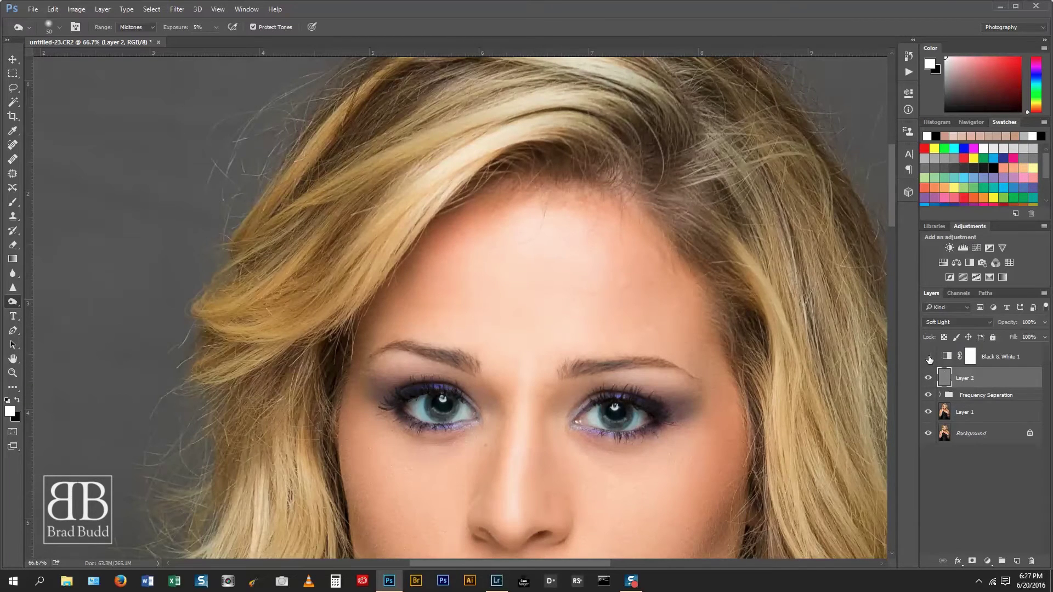
left_click(927, 356)
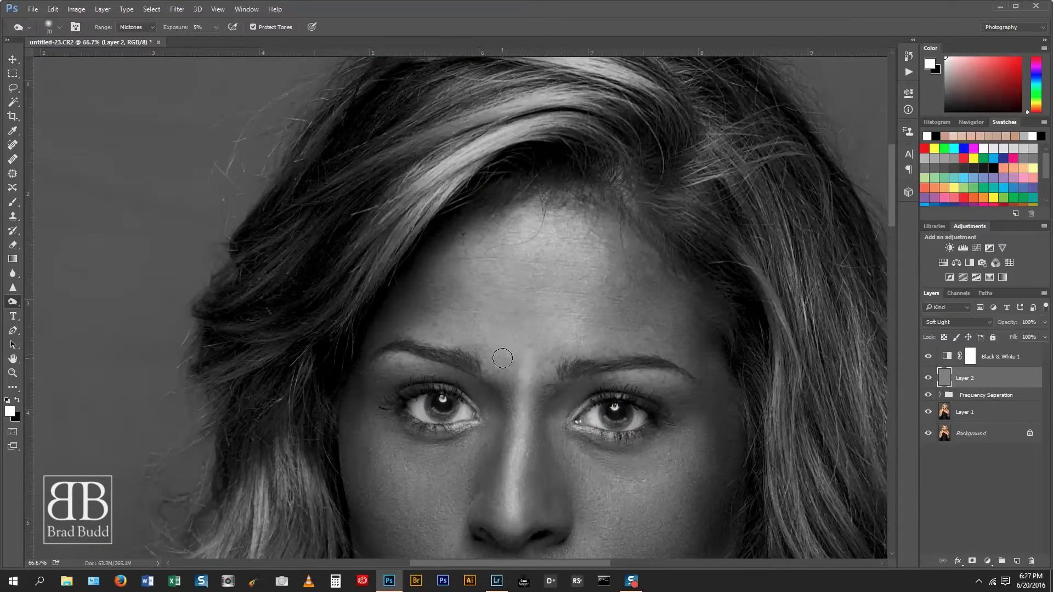
key("bracketright")
right_click(15, 302)
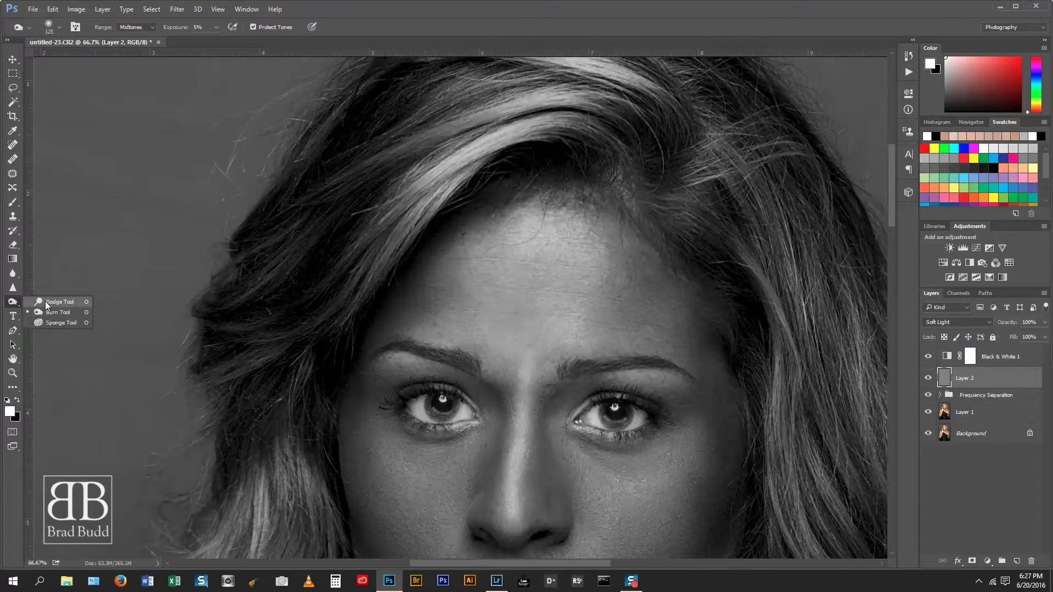
left_click(45, 301)
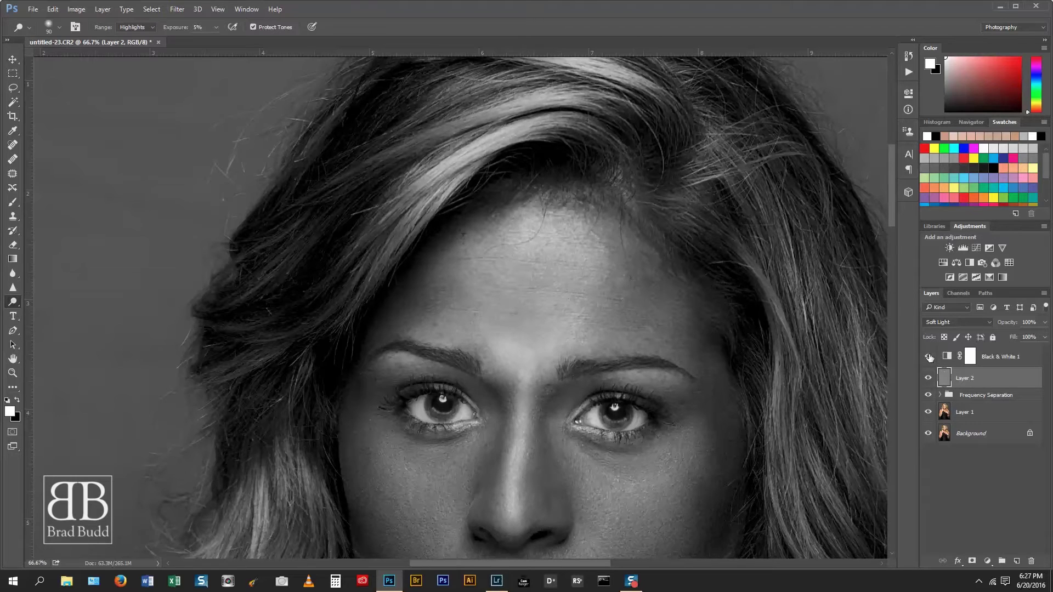
- Hide Black & White 1, zoom out, and dodge highlights on the chin and collarbone
left_click(929, 357)
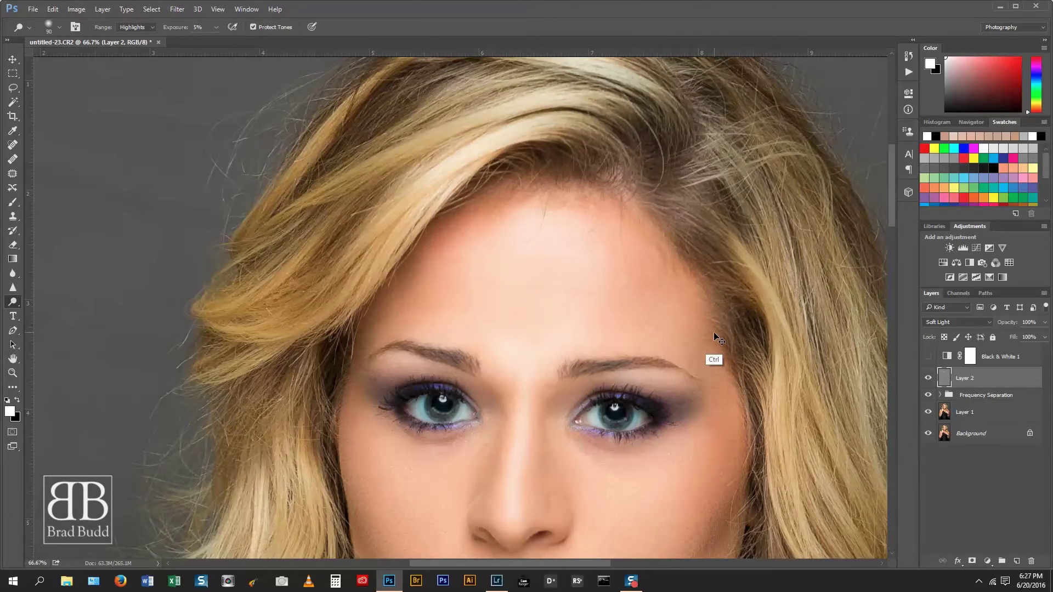
key("ctrl+minus")
key("ctrl+minus")
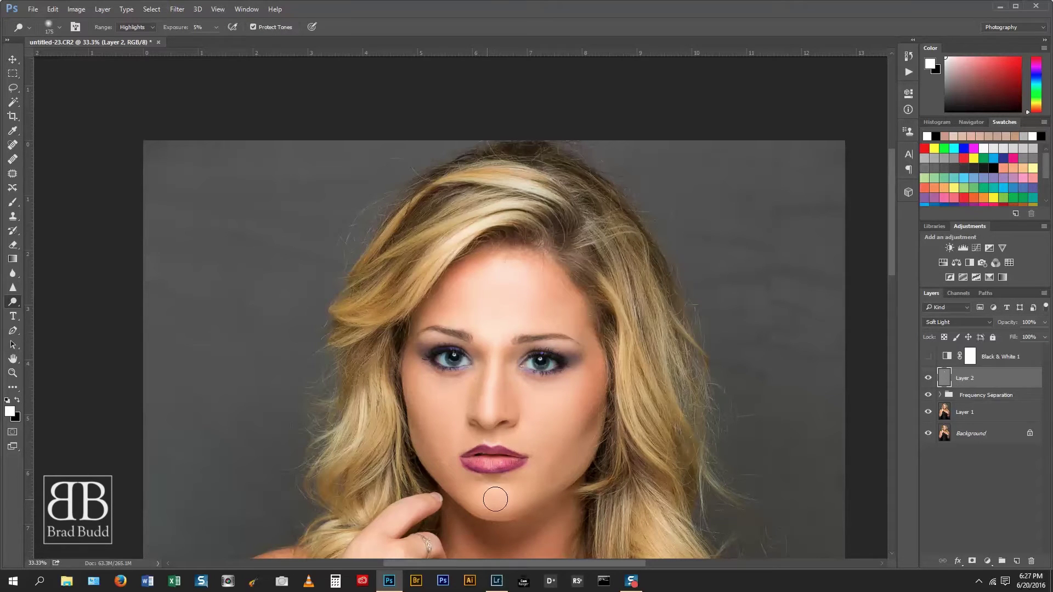
mouse_move(499, 505)
left_mouse_down()
mouse_move(536, 470)
mouse_move(493, 504)
left_mouse_up()
left_click_drag(550, 415, 582, 263)
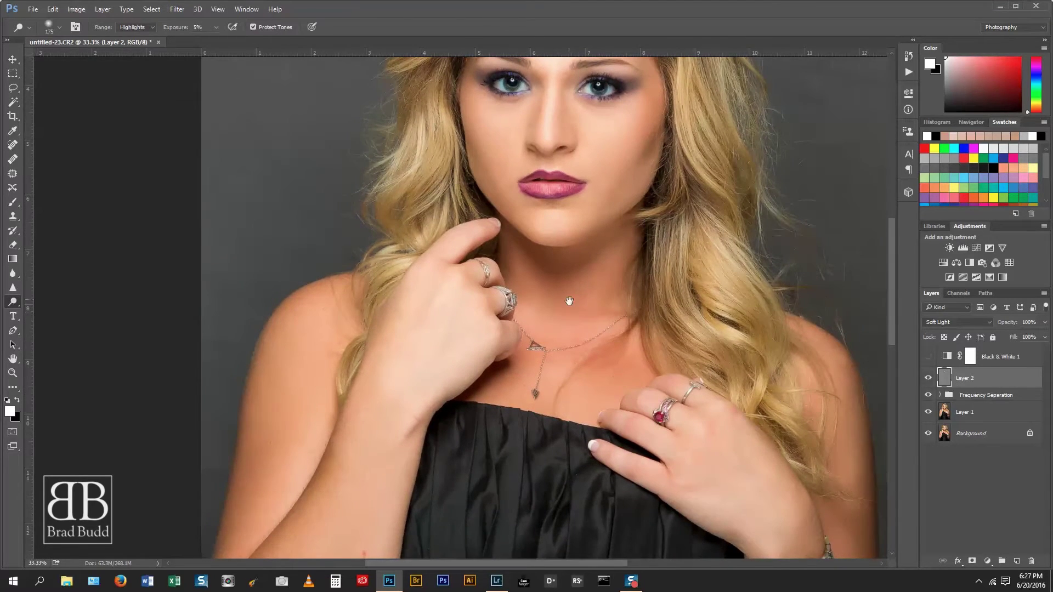
left_click_drag(568, 301, 587, 338)
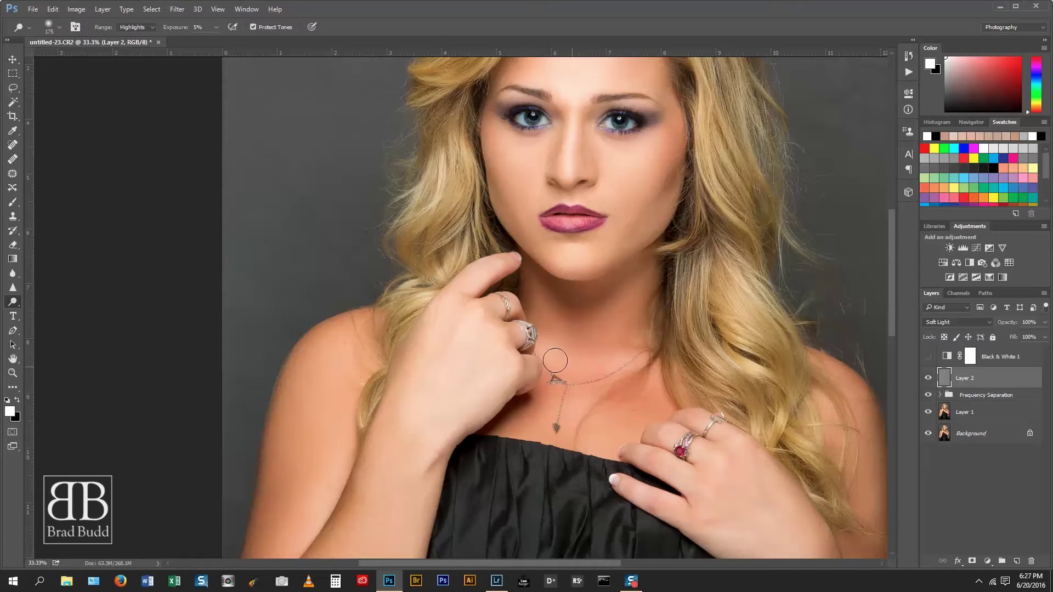
left_click_drag(555, 360, 619, 411)
- Dodge the forearm highlights, then pan back up to the face and top of the head
left_click_drag(420, 457, 520, 238)
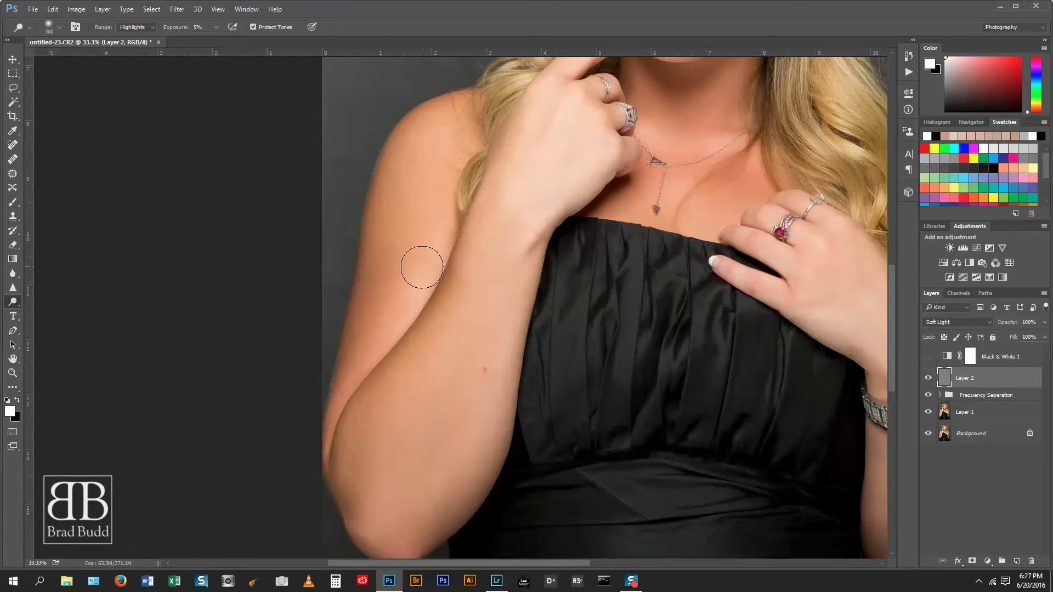
key("bracketright")
key("bracketright")
key("bracketright")
key("bracketright")
key("bracketright")
key("bracketleft")
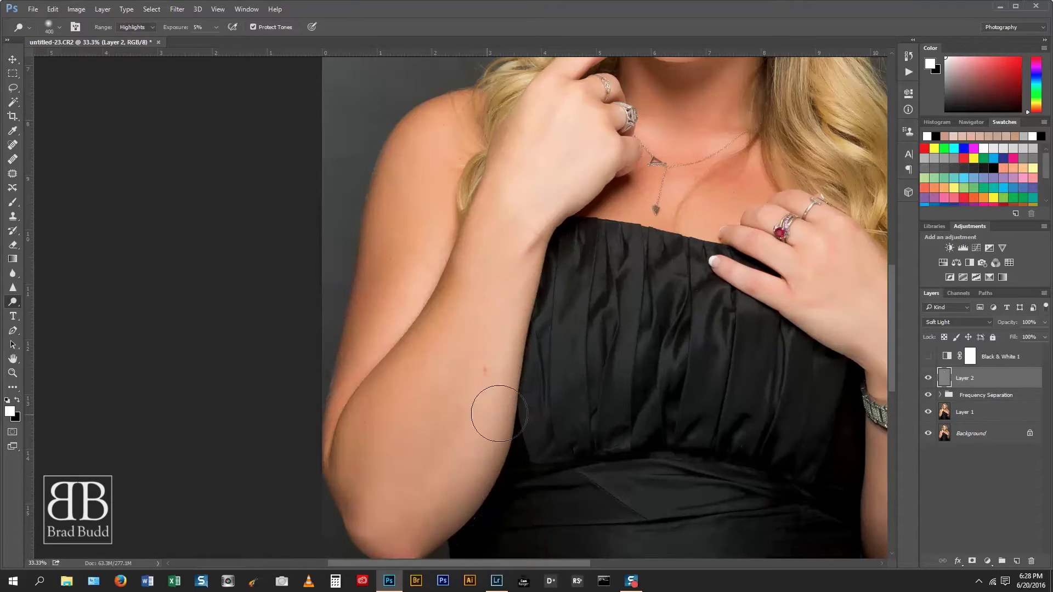
mouse_move(546, 425)
left_mouse_down()
mouse_move(367, 419)
mouse_move(280, 354)
mouse_move(248, 304)
left_mouse_up()
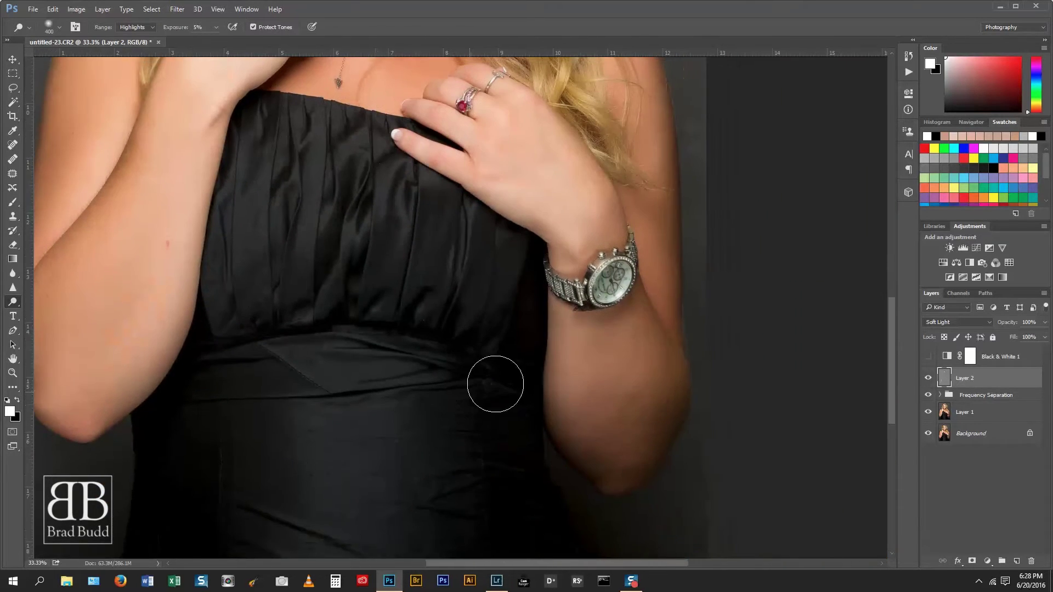
left_click_drag(563, 385, 589, 405)
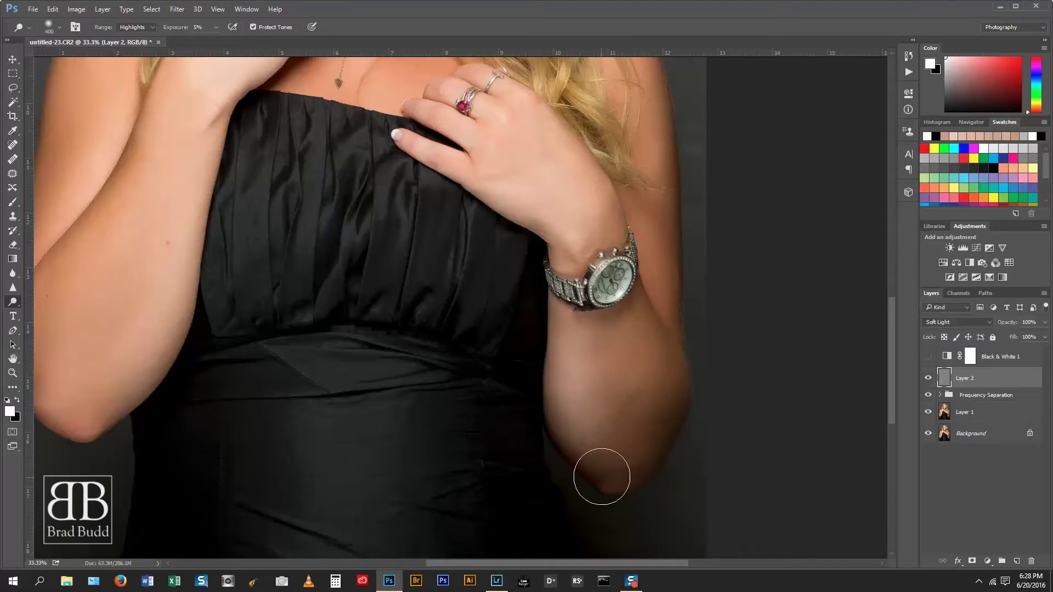
left_click_drag(618, 352, 607, 479)
left_click_drag(607, 430, 592, 494)
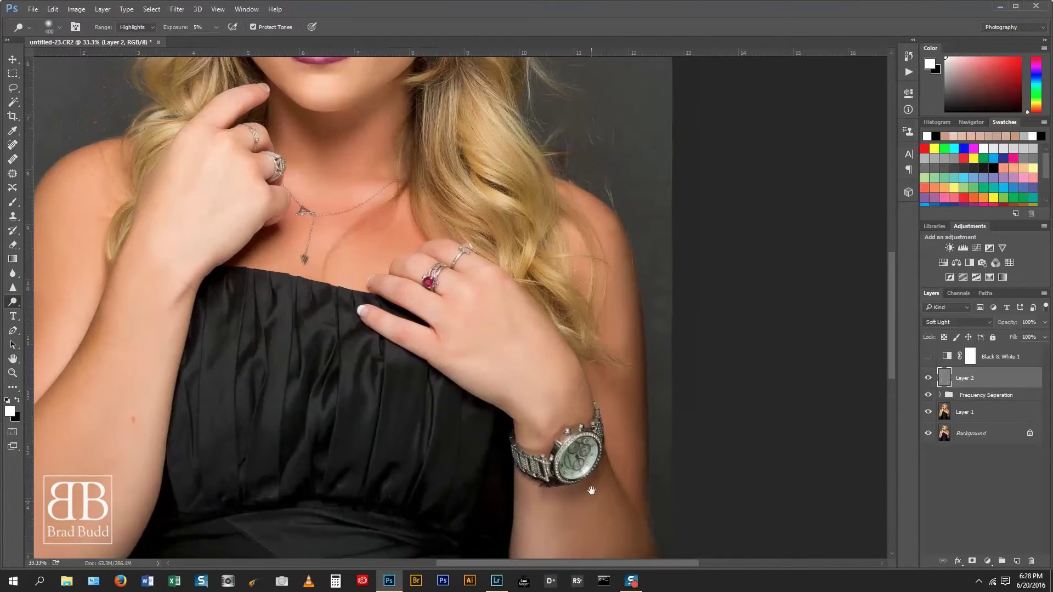
left_click_drag(569, 321, 514, 381)
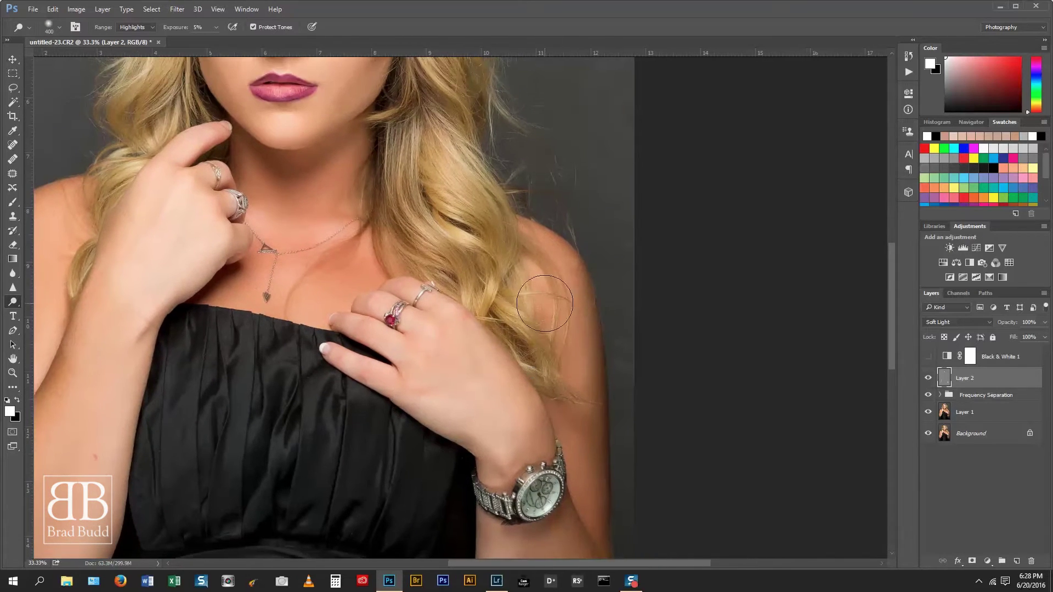
mouse_move(438, 190)
left_mouse_down()
mouse_move(573, 372)
mouse_move(606, 477)
mouse_move(610, 382)
mouse_move(680, 446)
left_mouse_up()
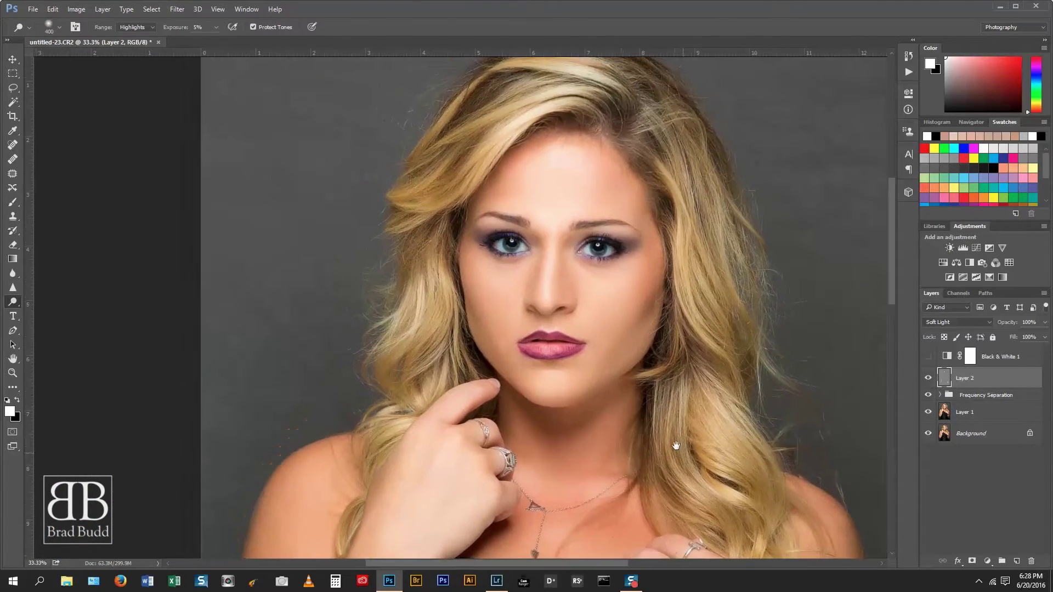
left_click_drag(443, 198, 534, 344)
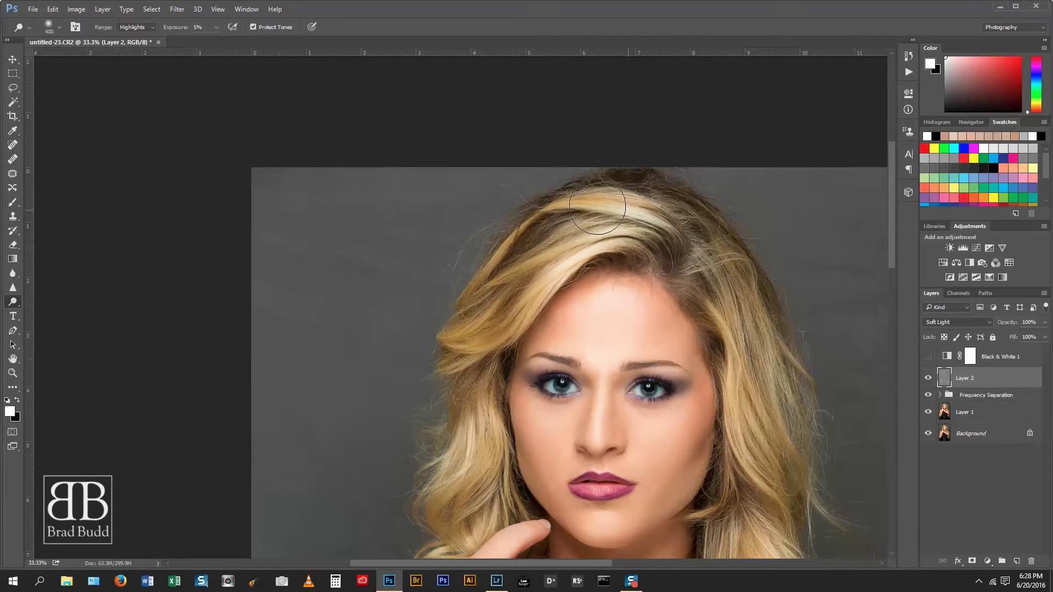
scroll(471, 329, "down", 5)
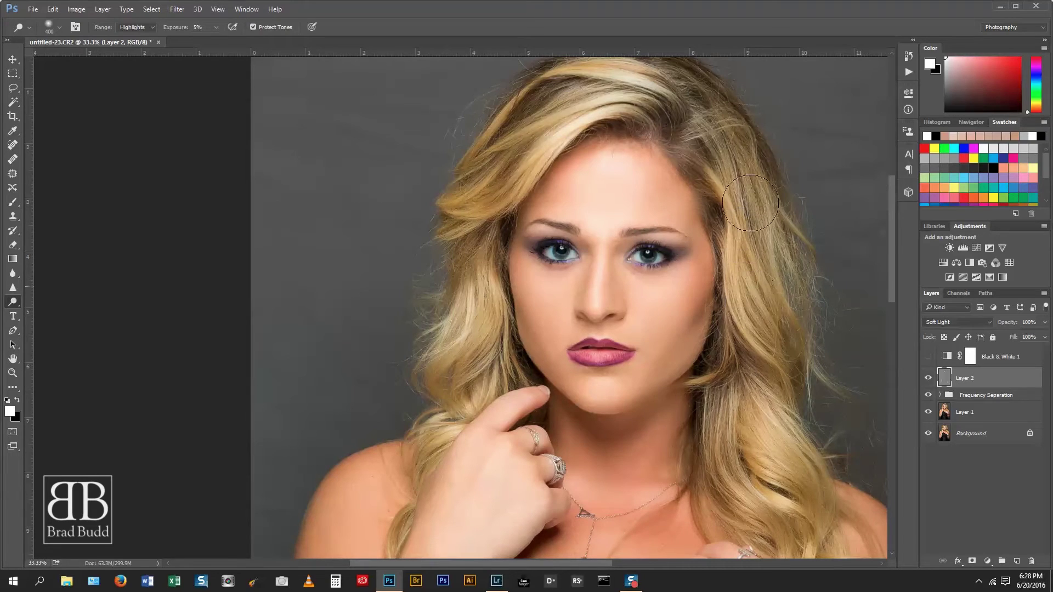
- Switch to the Burn tool and darken the shoulder and upper-arm edges, resizing the brush
right_click(12, 303)
left_click(59, 312)
key("bracketright")
key("bracketright")
key("bracketright")
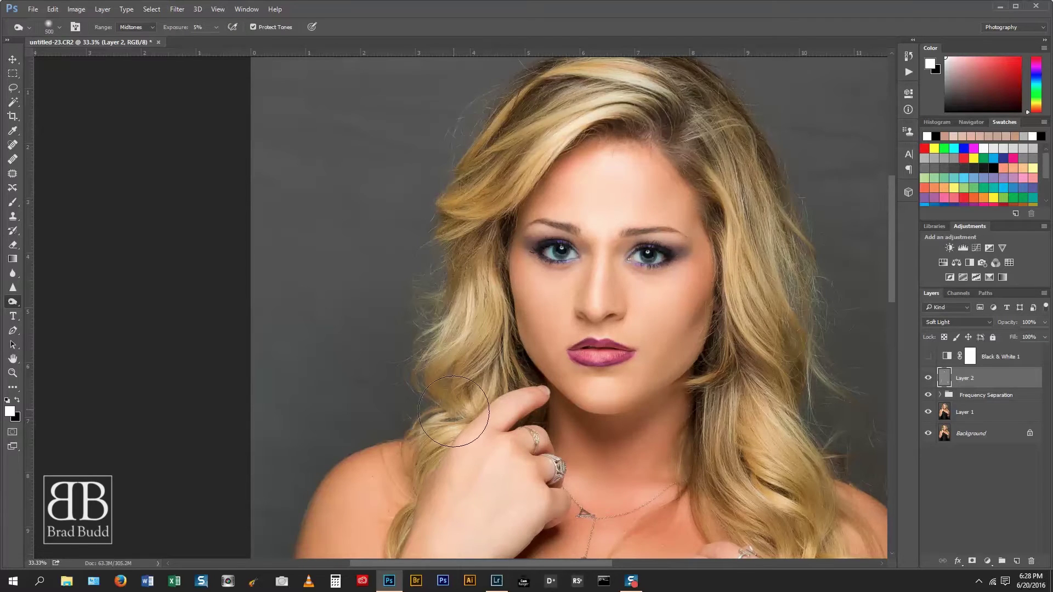
left_click_drag(418, 451, 515, 244)
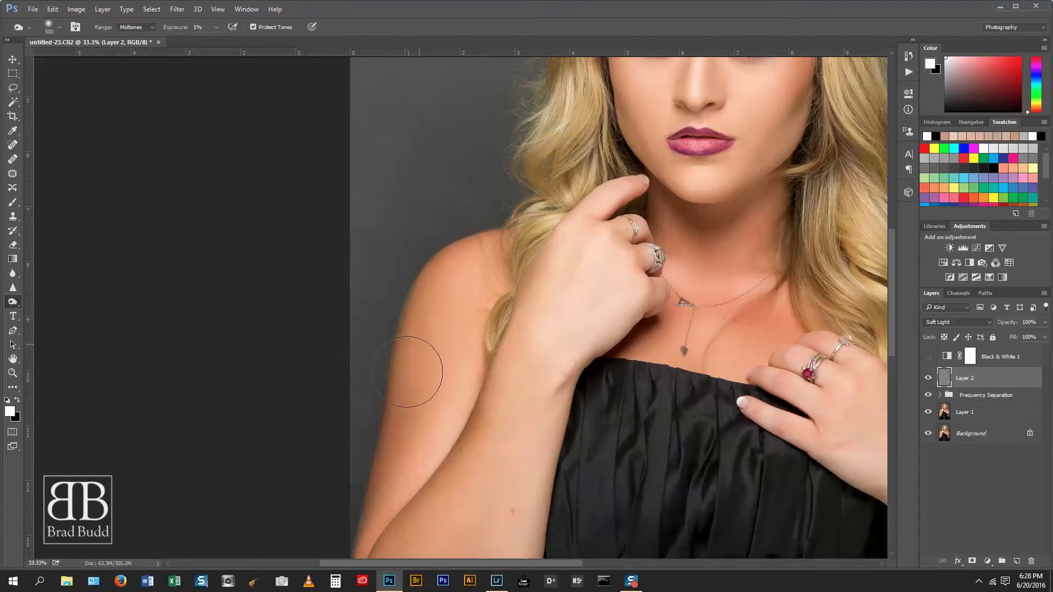
left_click_drag(513, 459, 546, 284)
key("bracketleft")
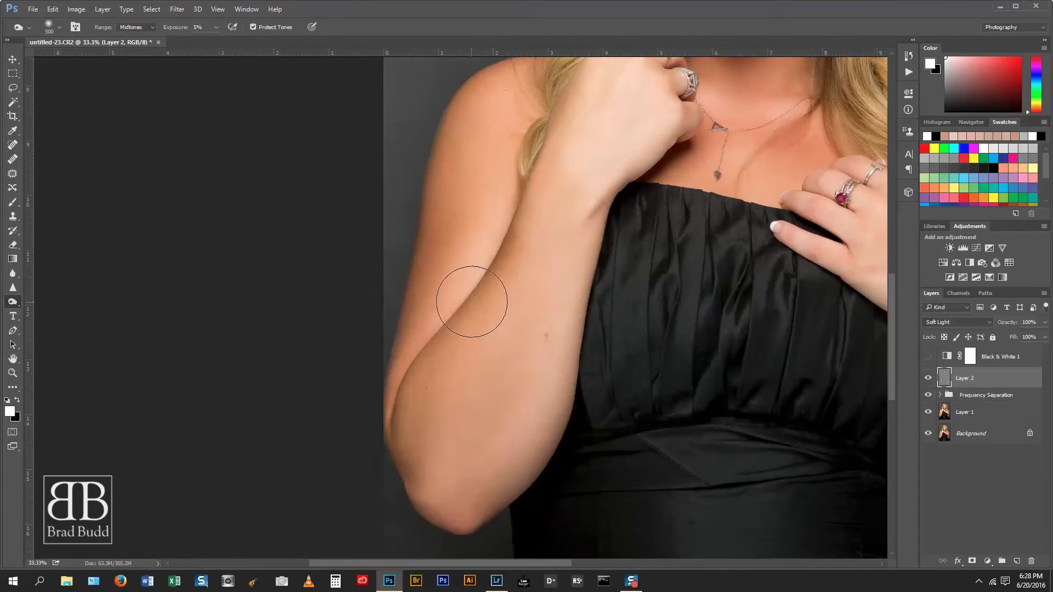
key("bracketleft")
key("bracketleft")
key("bracketright")
key("bracketright")
- Burn the other arm and the hair near the top of the head, then zoom out
mouse_move(514, 450)
left_mouse_down()
mouse_move(229, 484)
mouse_move(517, 317)
left_mouse_up()
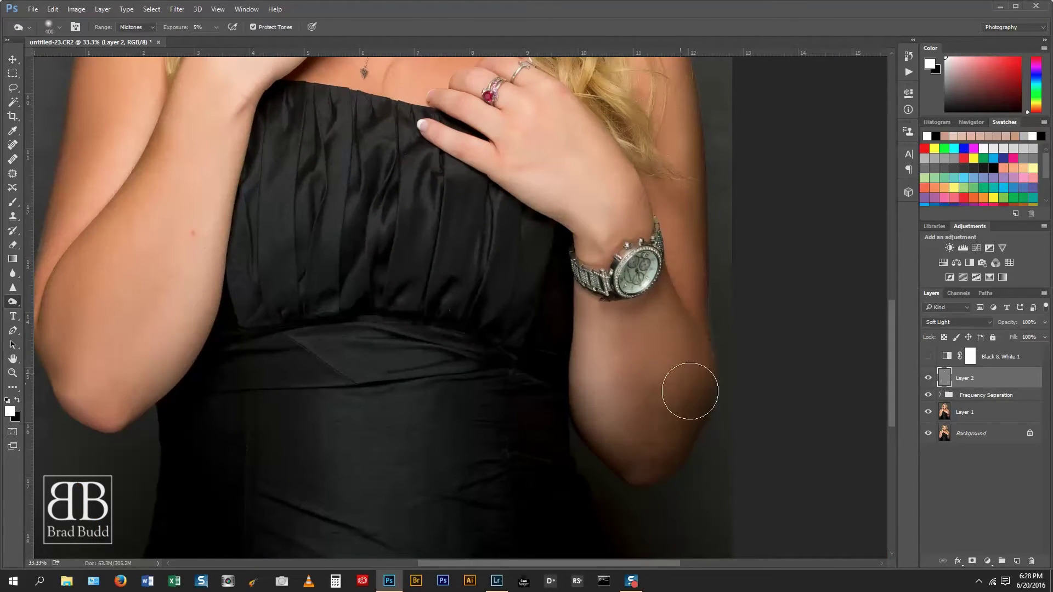
left_click_drag(597, 228, 647, 484)
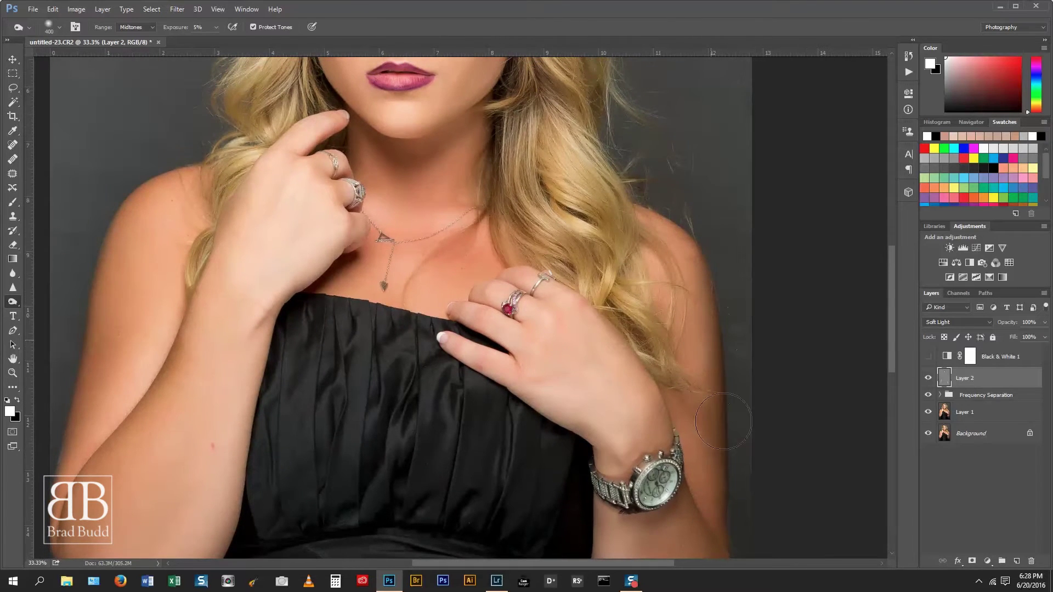
left_click_drag(384, 139, 464, 235)
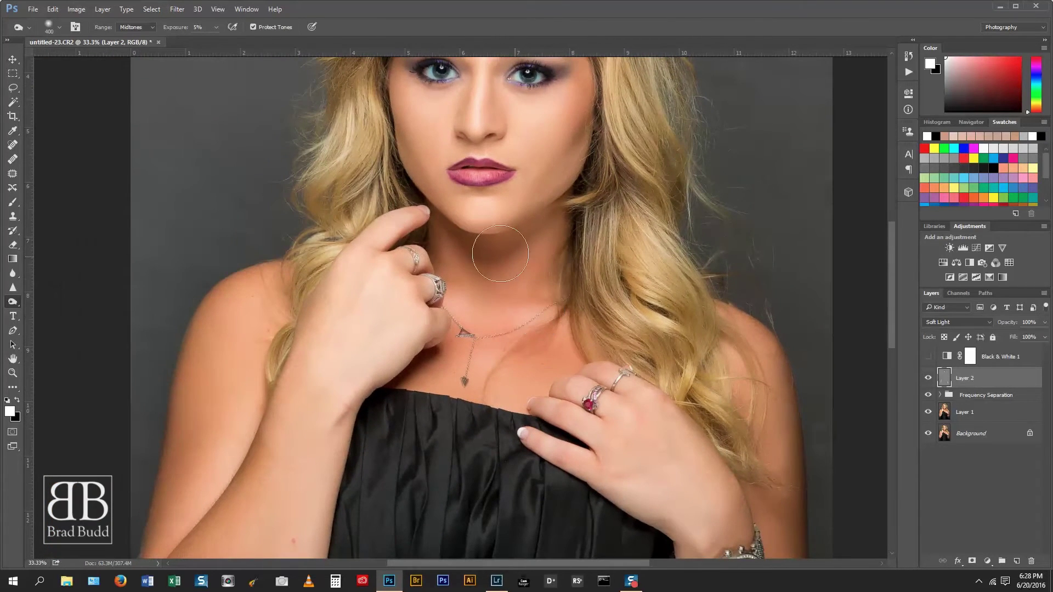
key("bracketleft")
key("bracketleft")
key("bracketleft")
mouse_move(611, 254)
left_mouse_down()
mouse_move(596, 412)
mouse_move(650, 480)
left_mouse_up()
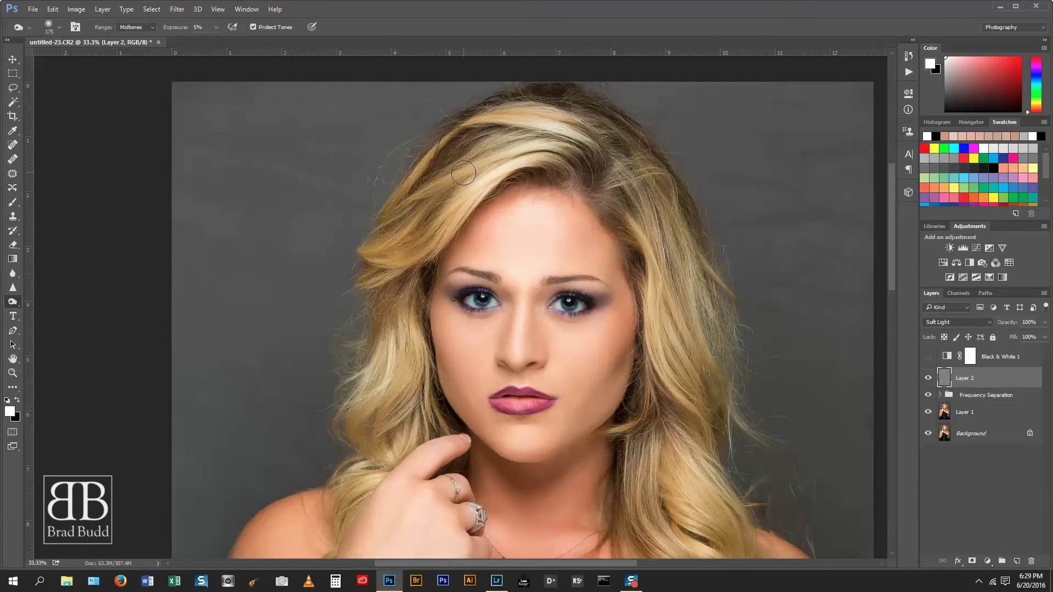
left_click_drag(376, 314, 390, 301)
scroll(686, 373, "down", 5)
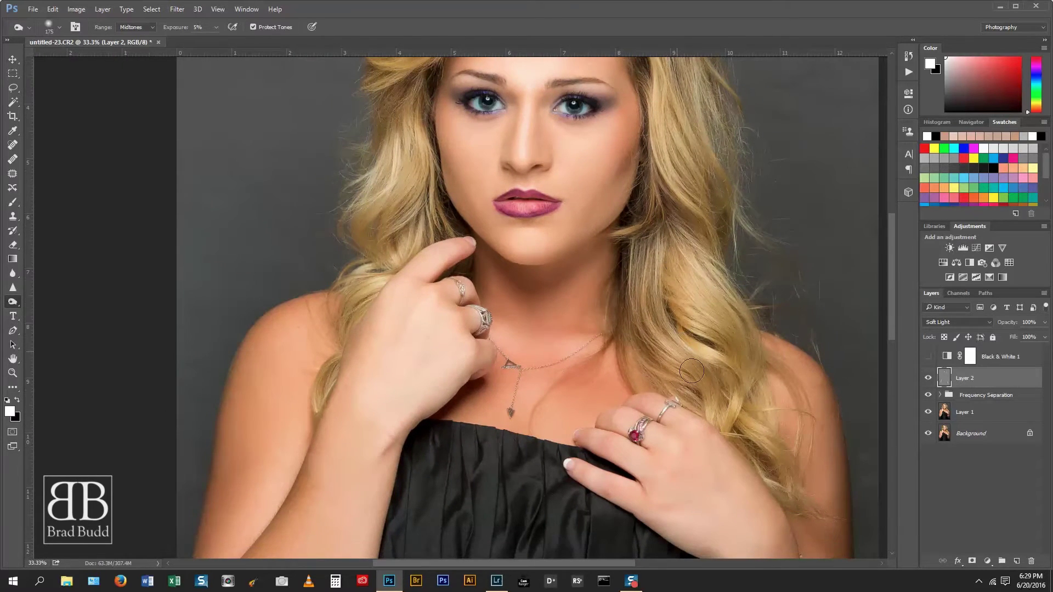
key("ctrl+minus")
key("ctrl+minus")
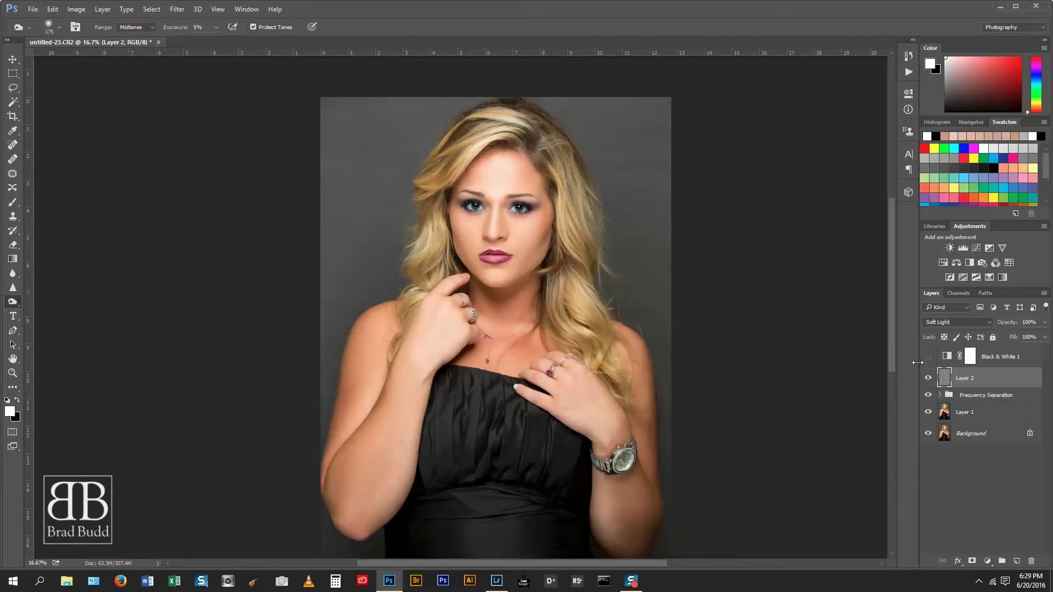
- Toggle Layer 2 on and off to compare the dodge-and-burn, then delete Black & White 1
left_click(928, 378)
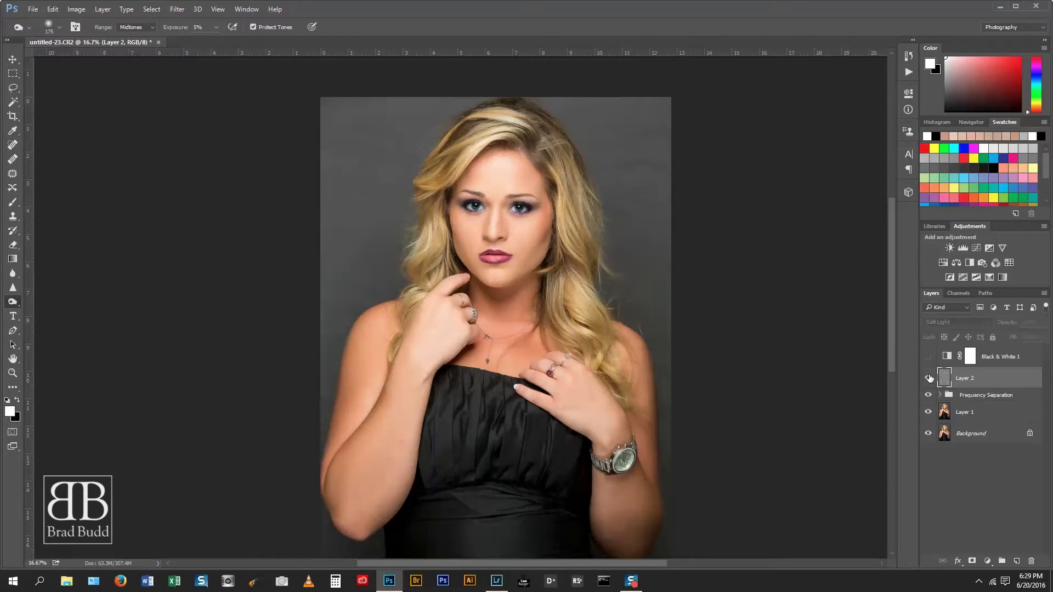
left_click(928, 378)
left_click(929, 378)
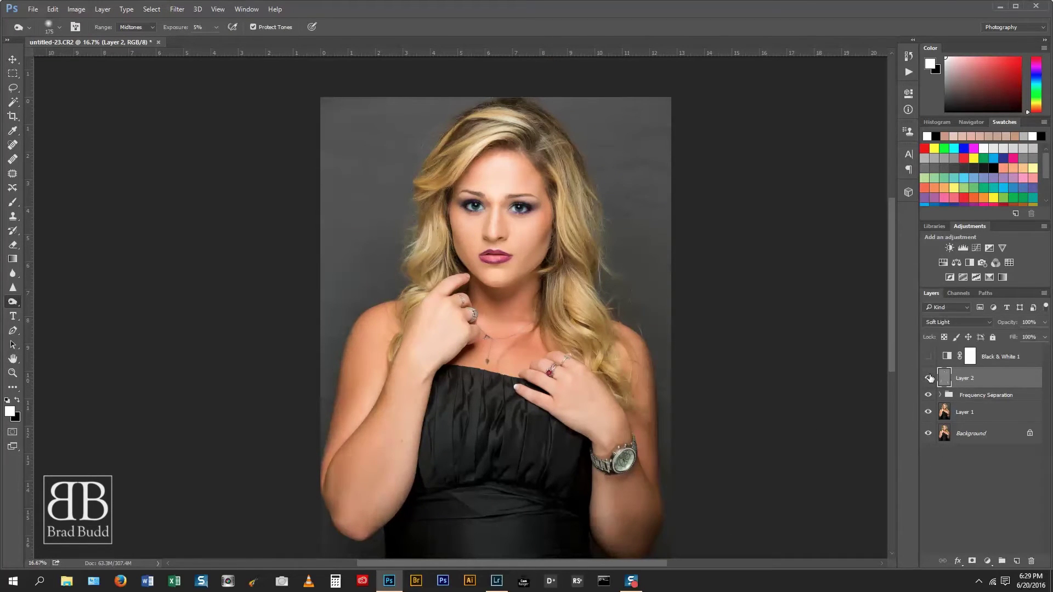
left_click(928, 378)
left_click(929, 378)
left_click(928, 378)
left_click(929, 378)
left_click(927, 379)
left_click(928, 378)
left_click_drag(998, 358, 1031, 561)
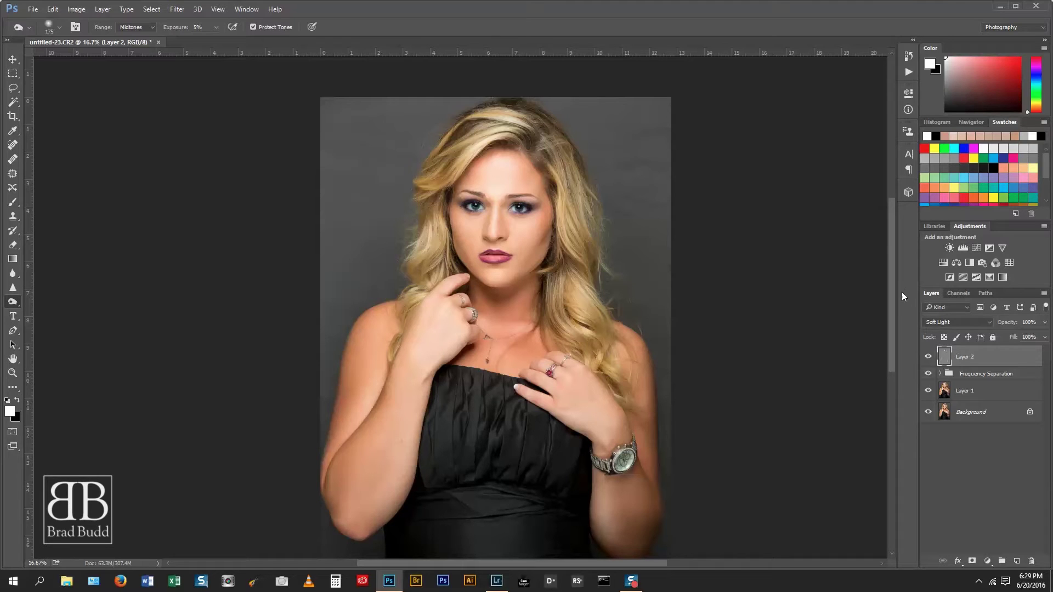
- Stamp visible layers into Layer 3, apply High Pass radius 5, and blend it in Soft Light
key("ctrl+shift+alt+e")
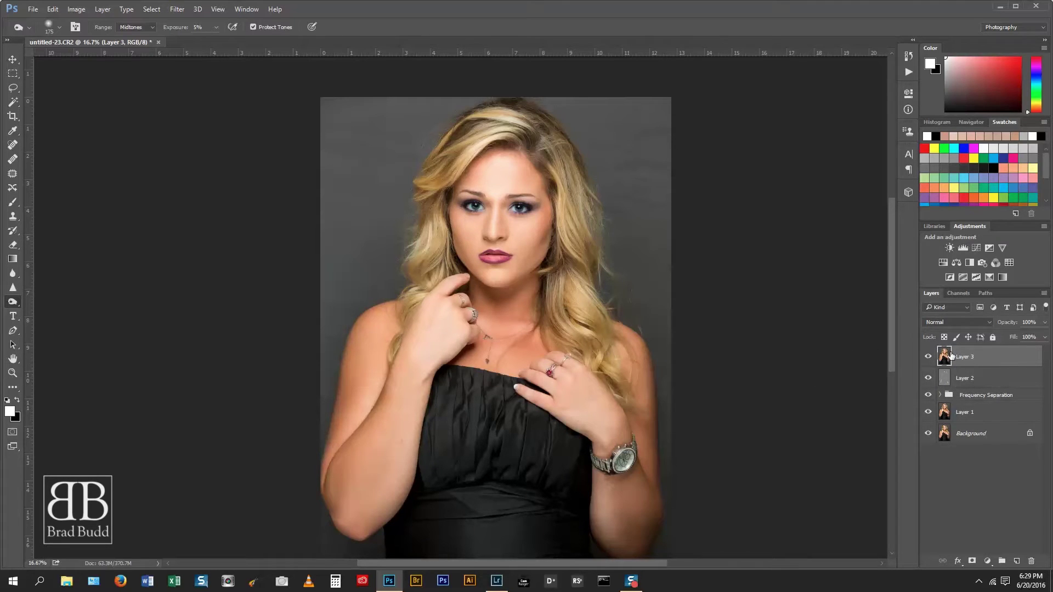
left_click(179, 10)
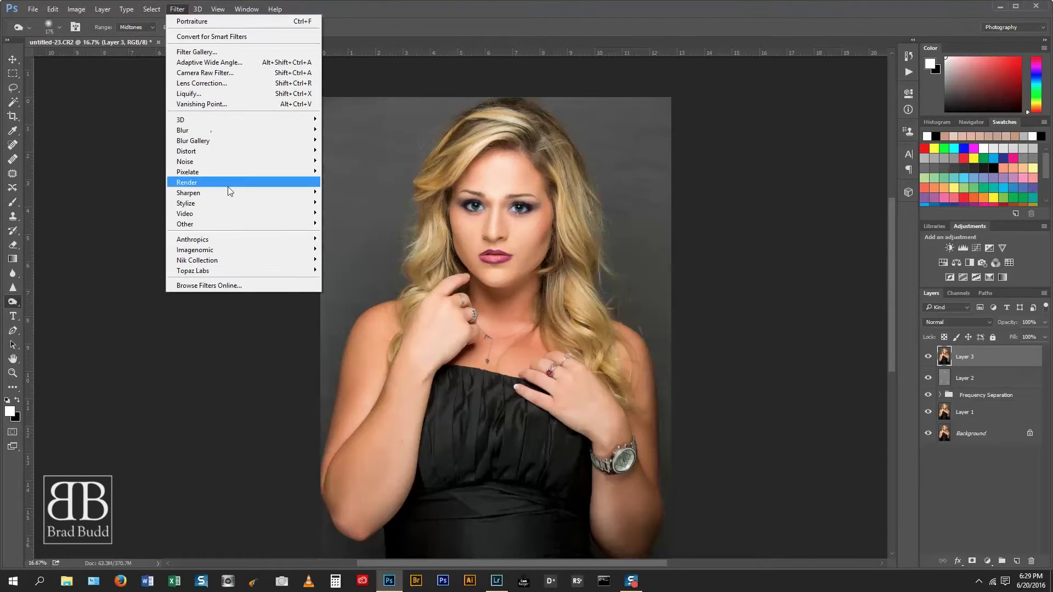
mouse_move(243, 224)
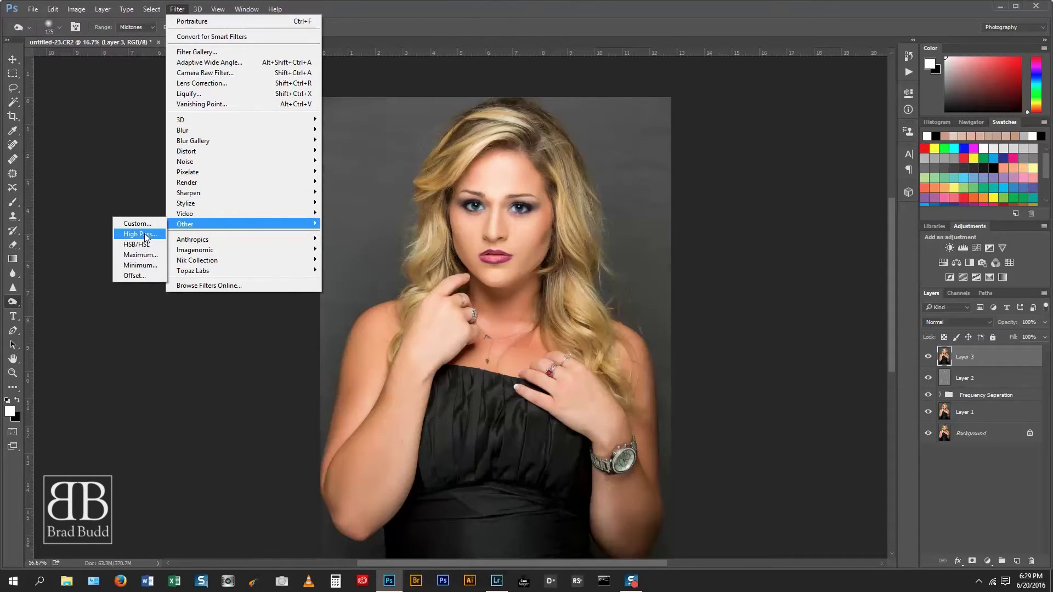
left_click(140, 234)
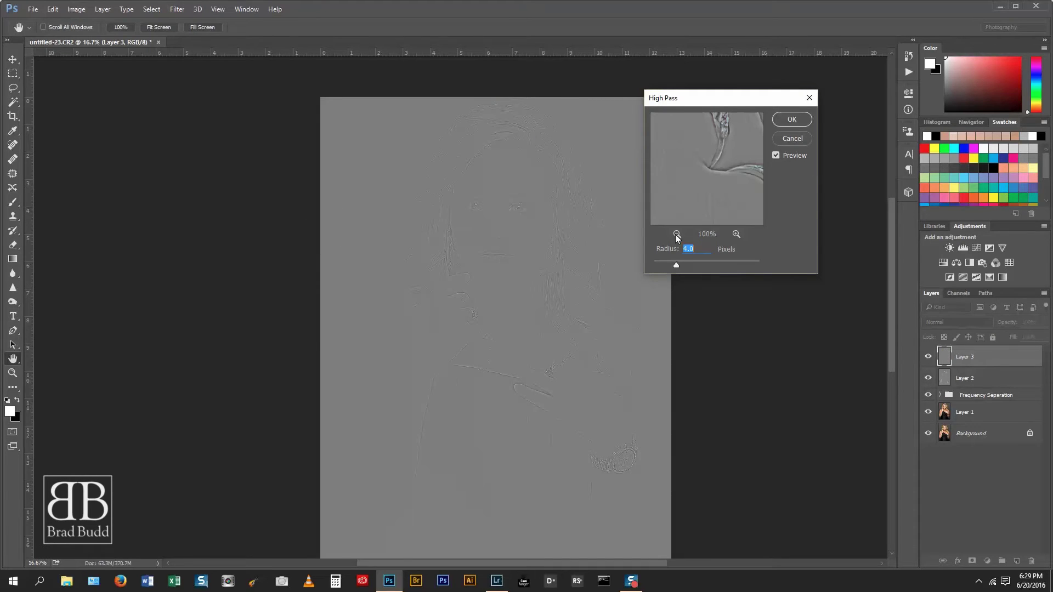
left_click(638, 237, "ctrl")
left_click(638, 237, "ctrl")
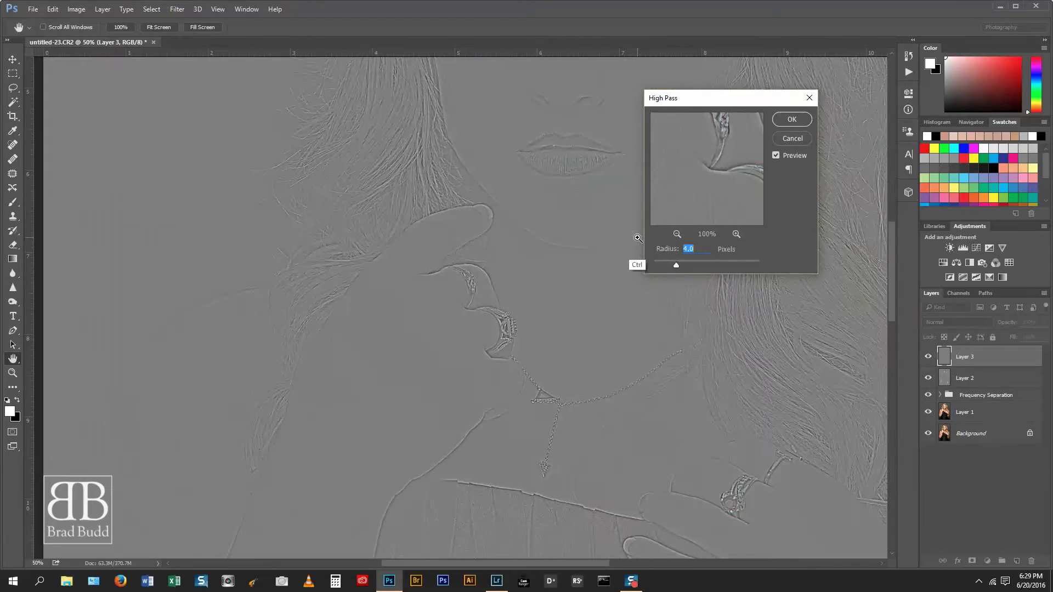
left_click_drag(552, 231, 501, 456)
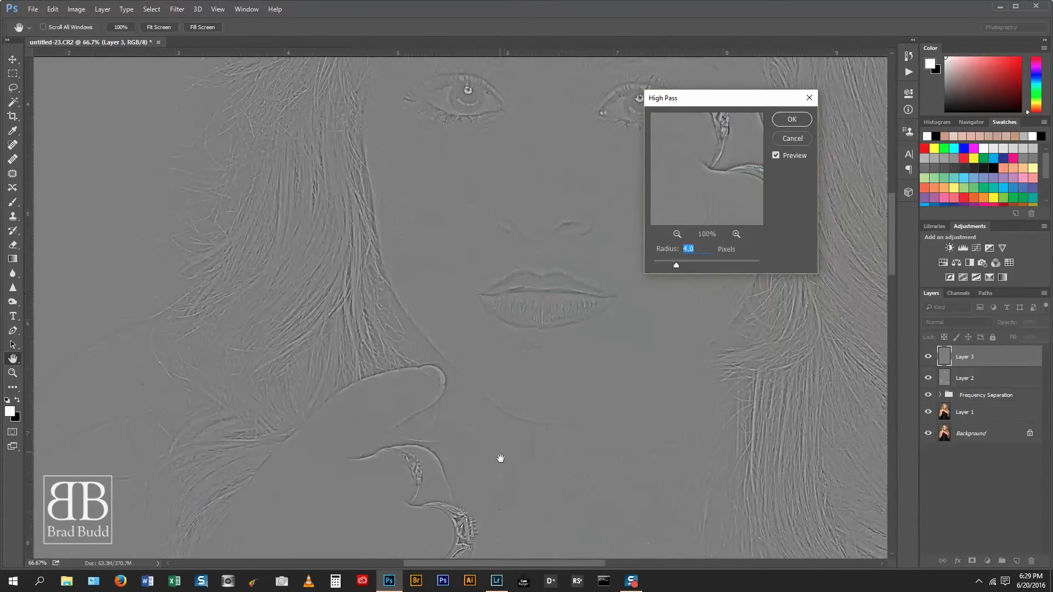
left_click_drag(550, 290, 556, 353)
mouse_move(652, 194)
left_mouse_down()
mouse_move(549, 315)
mouse_move(505, 421)
mouse_move(522, 378)
mouse_move(536, 376)
mouse_move(538, 313)
left_mouse_up()
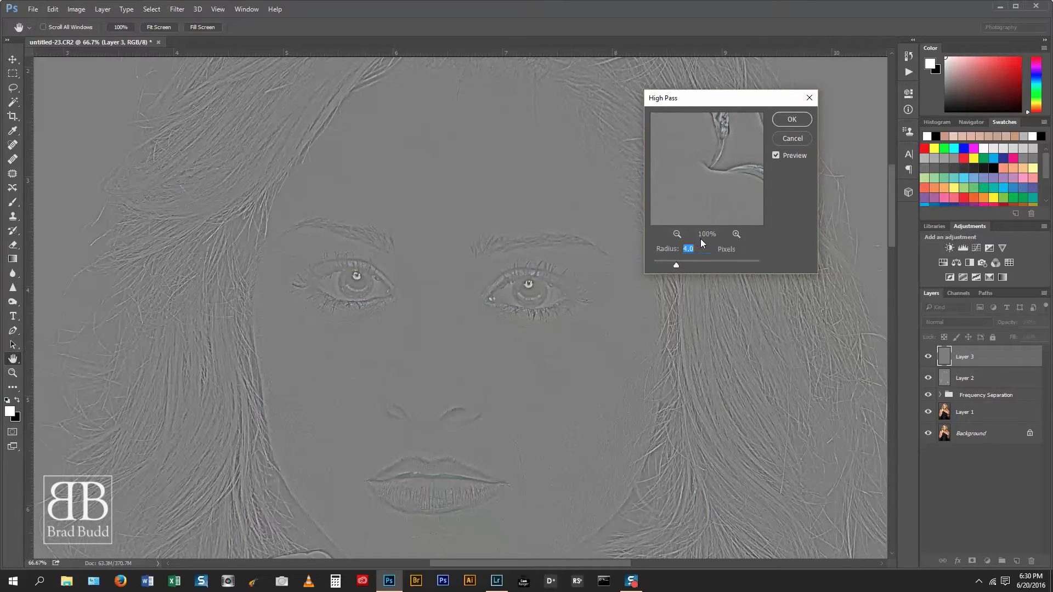
type("5")
left_click(791, 123)
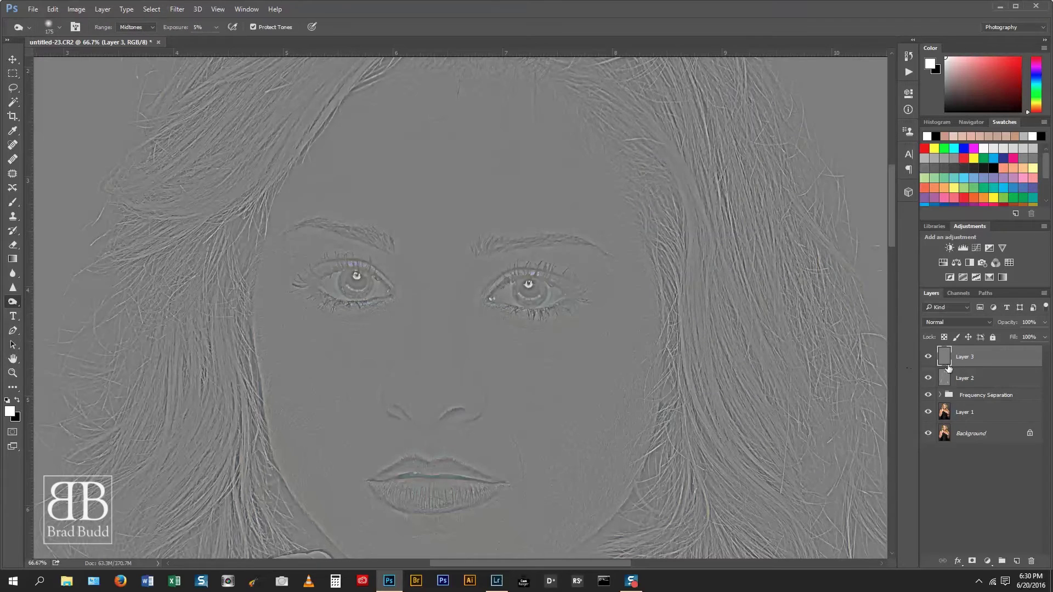
left_click(983, 321)
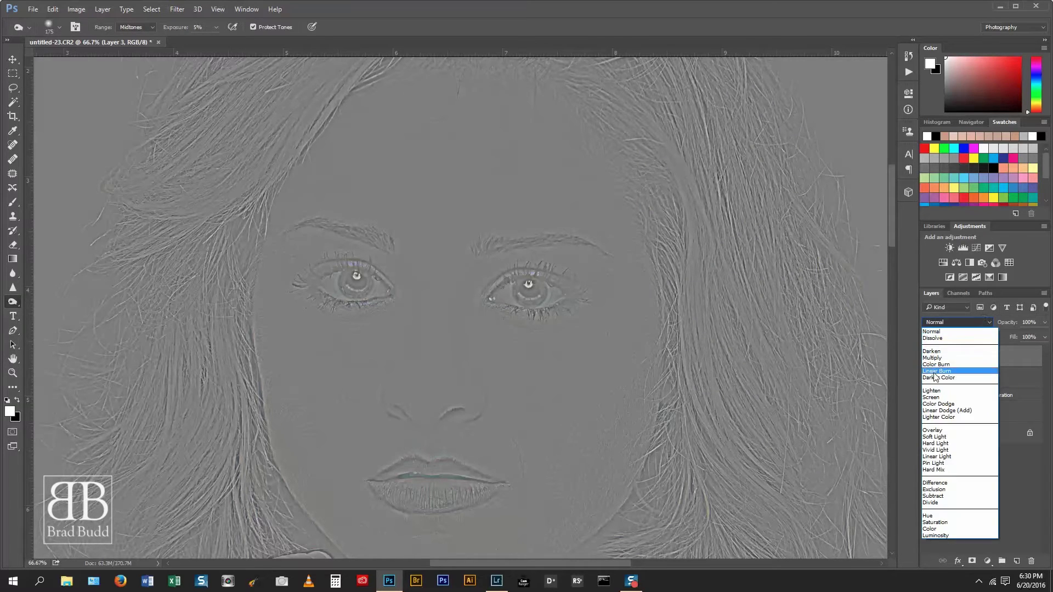
left_click(931, 440)
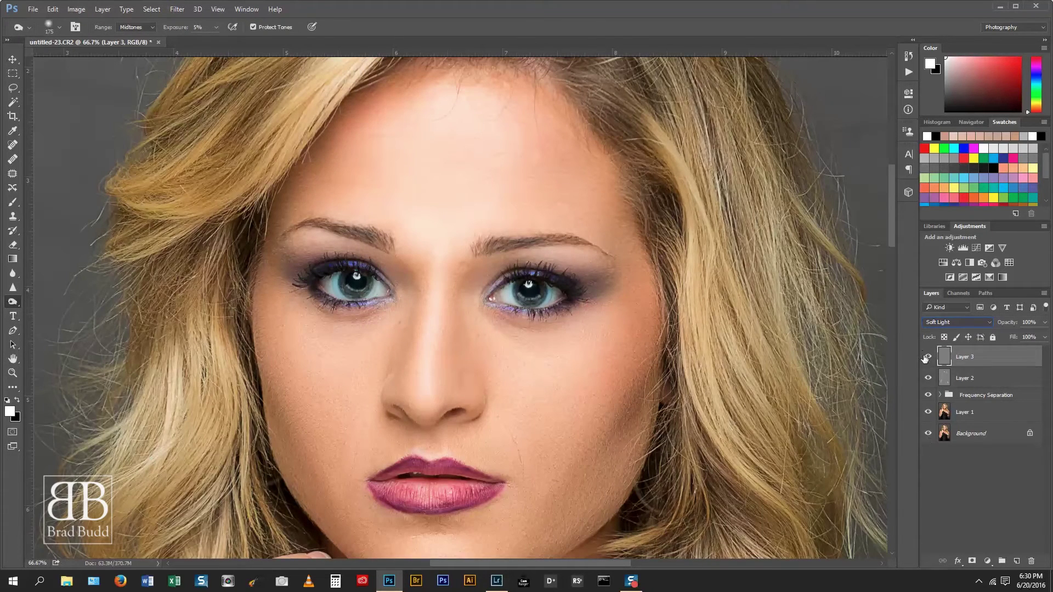
- Toggle Layer 3 to compare the sharpening, then stamp all visible layers into new Layer 4
left_click(928, 357)
left_click(928, 357)
left_click(927, 356)
key("ctrl+minus")
key("ctrl+minus")
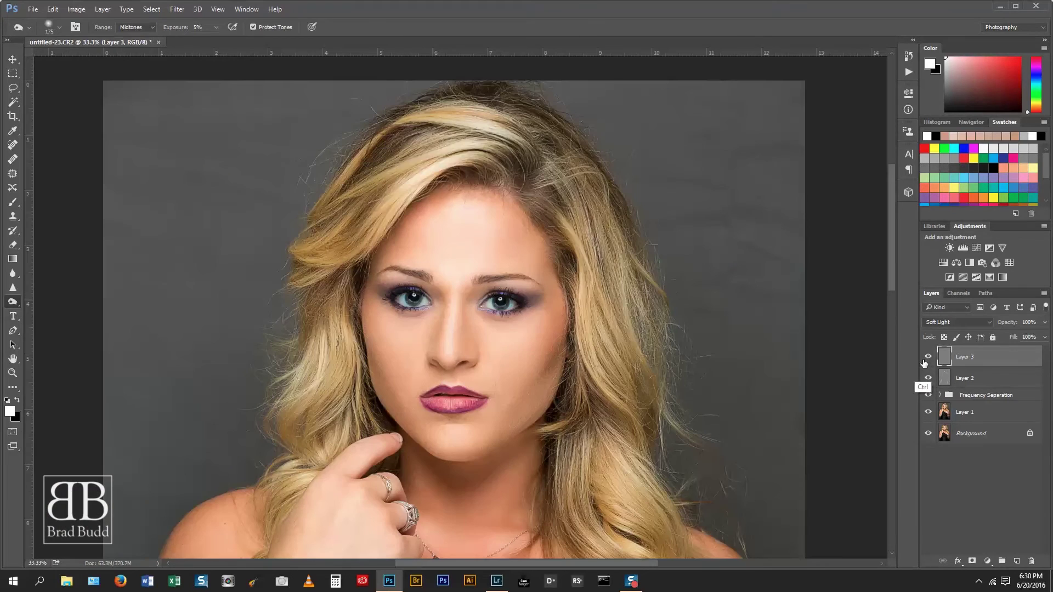
left_click(927, 356)
left_click(928, 357)
key("ctrl+minus")
key("ctrl+minus")
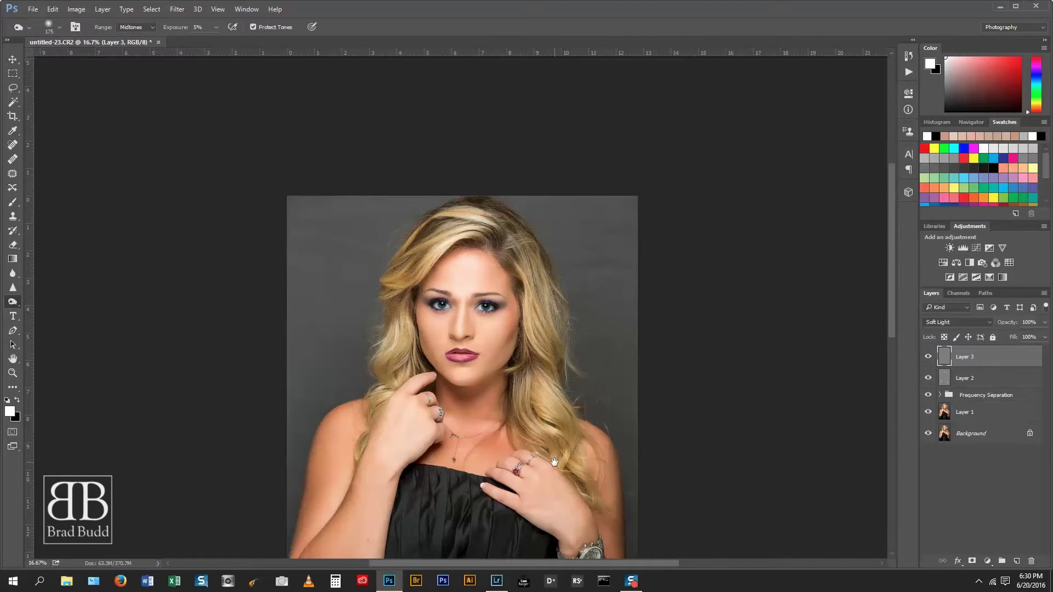
left_click_drag(554, 462, 576, 416)
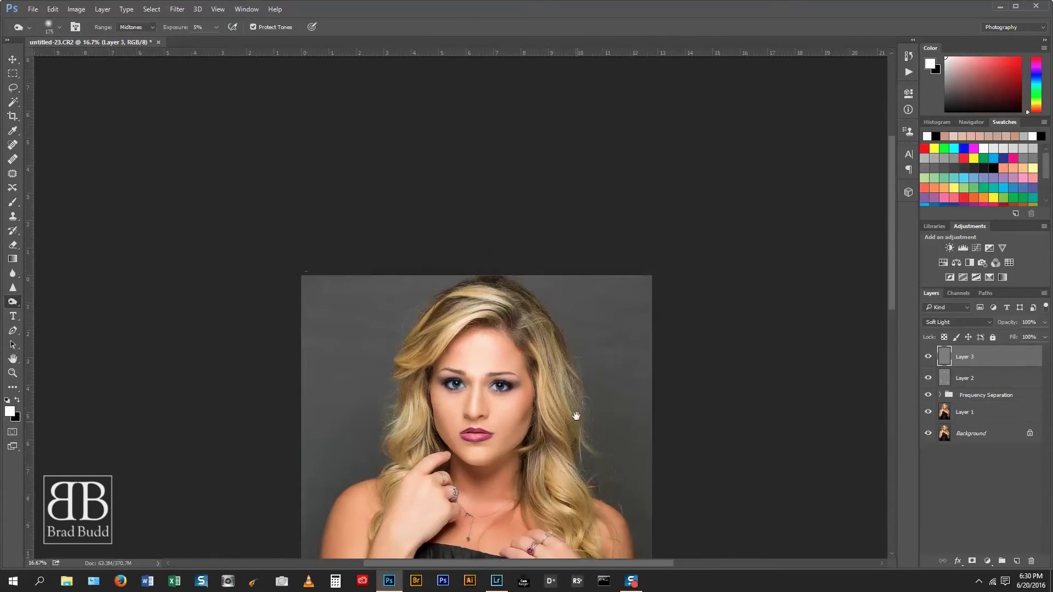
key("ctrl+plus")
key("ctrl+plus")
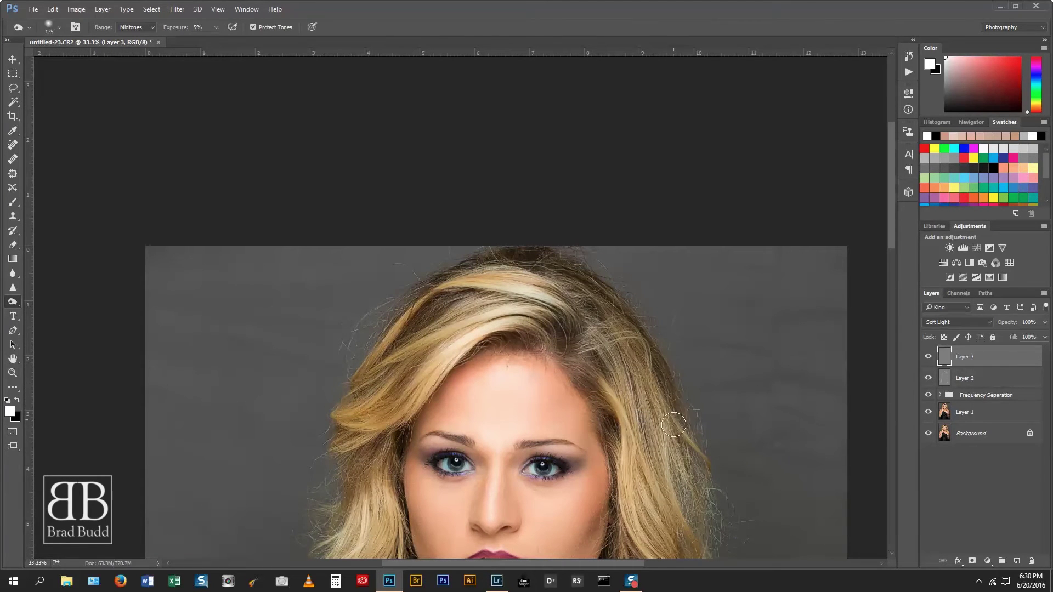
left_click_drag(673, 425, 725, 356)
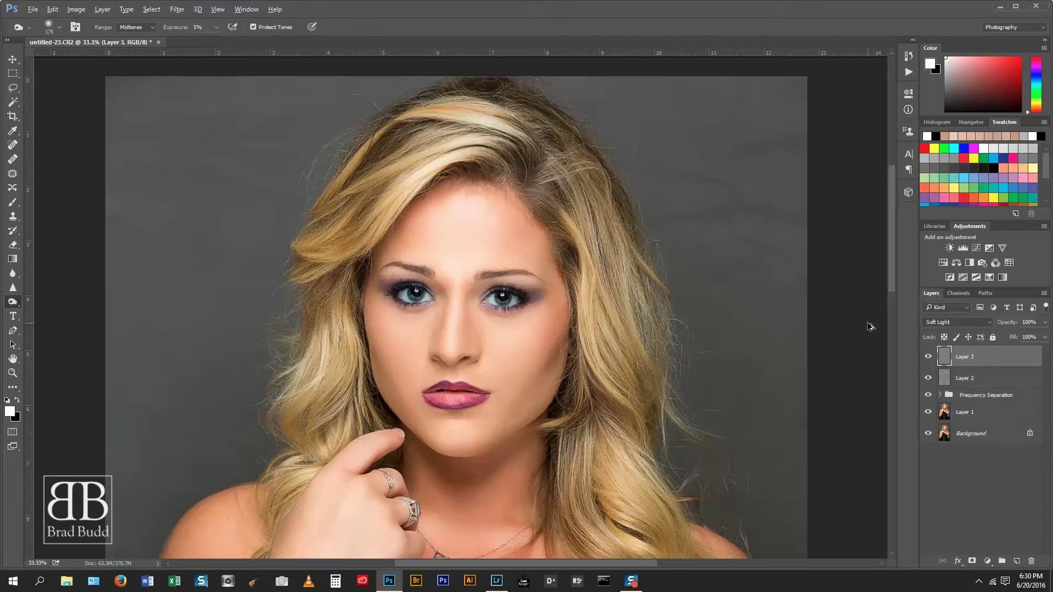
key("ctrl+alt+shift+e")
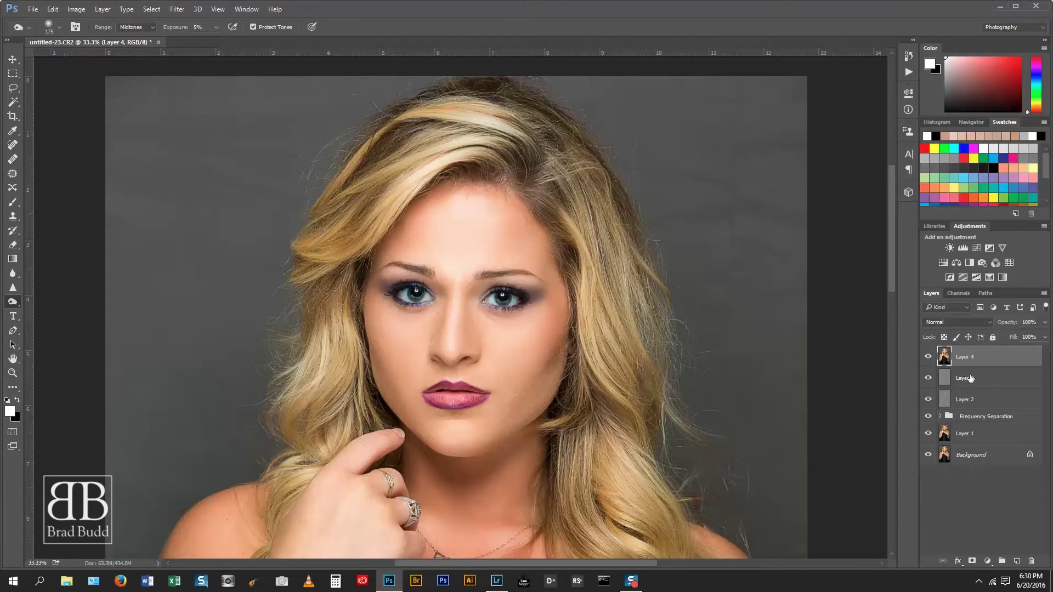
- Group Layers 1–3 and Frequency Separation into Group 1 and hide it
left_click(969, 380)
left_click(985, 434, "shift")
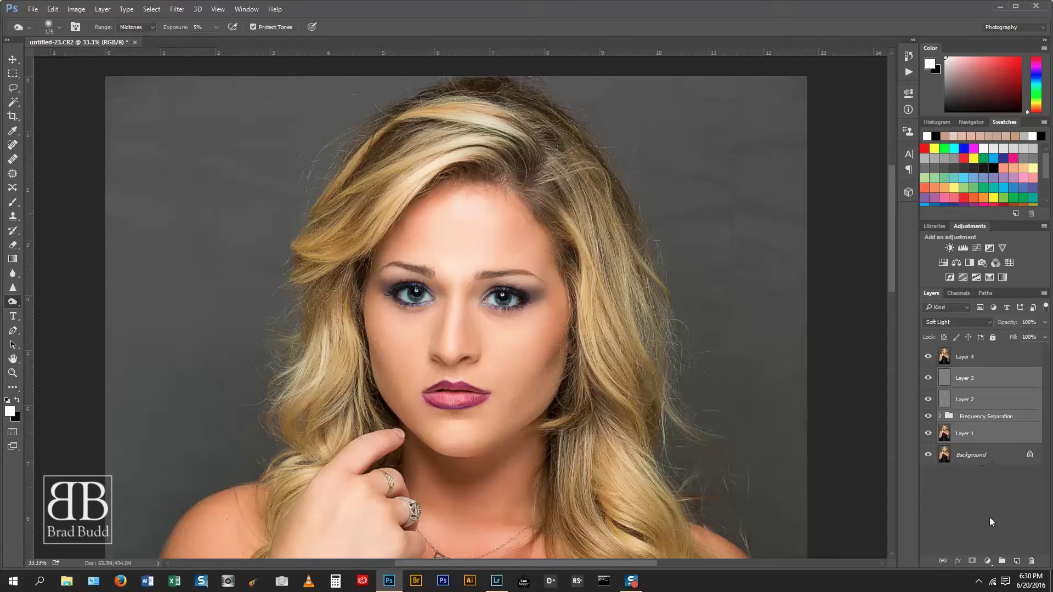
left_click(1002, 561)
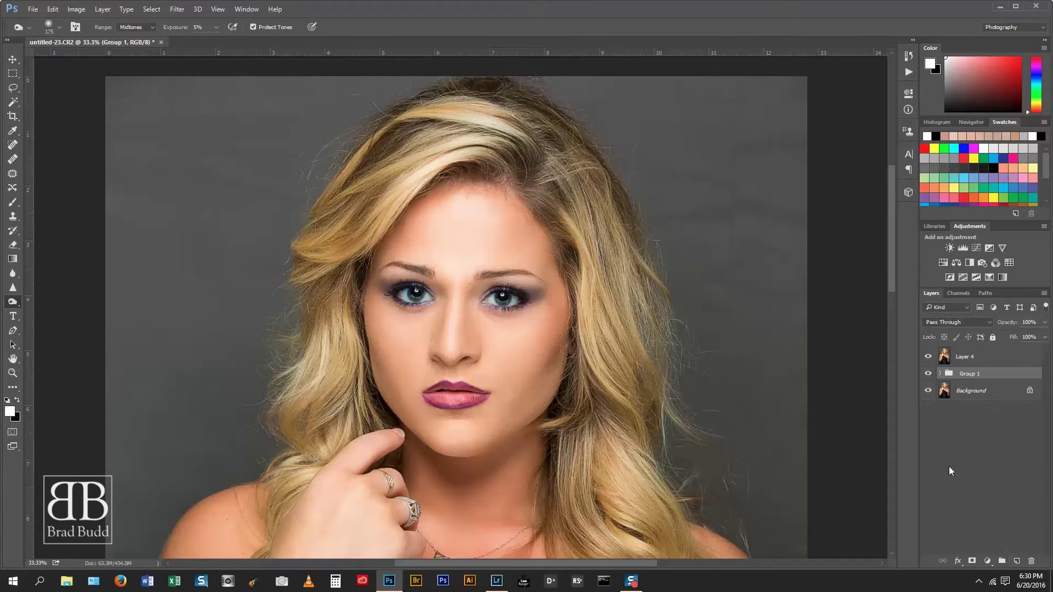
left_click(927, 374)
- Toggle Layer 4 repeatedly to compare the retouch against the original, ending with it shown
key("ctrl+minus")
key("ctrl+minus")
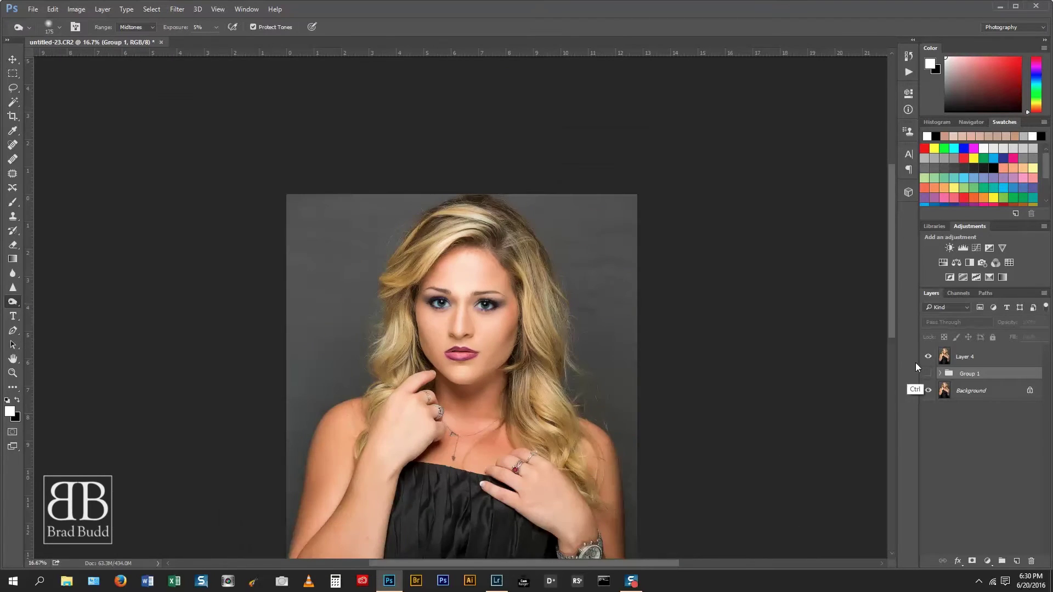
key("ctrl+minus")
key("ctrl+plus")
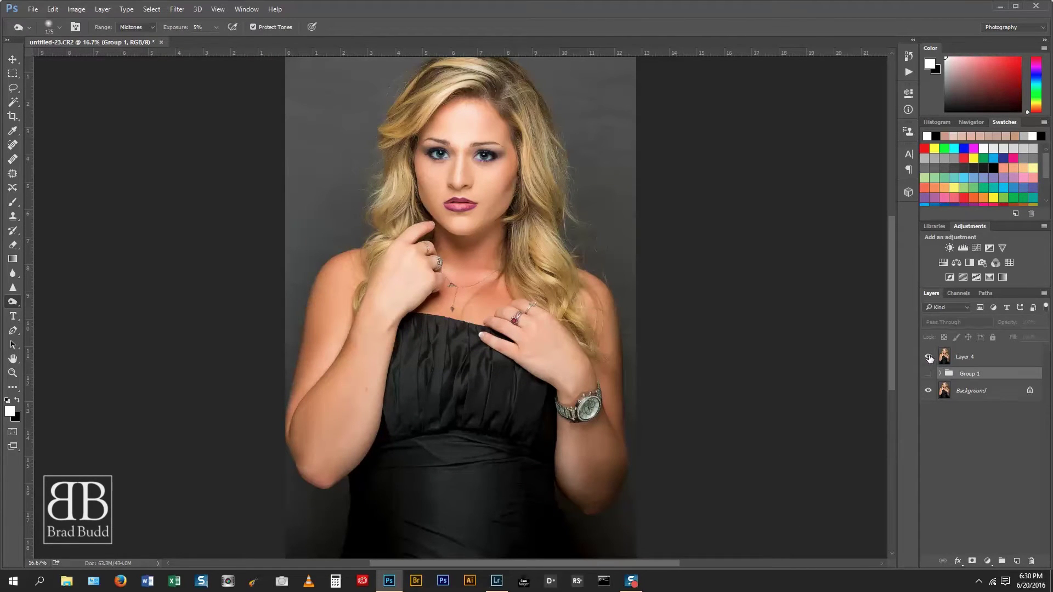
left_click(928, 358)
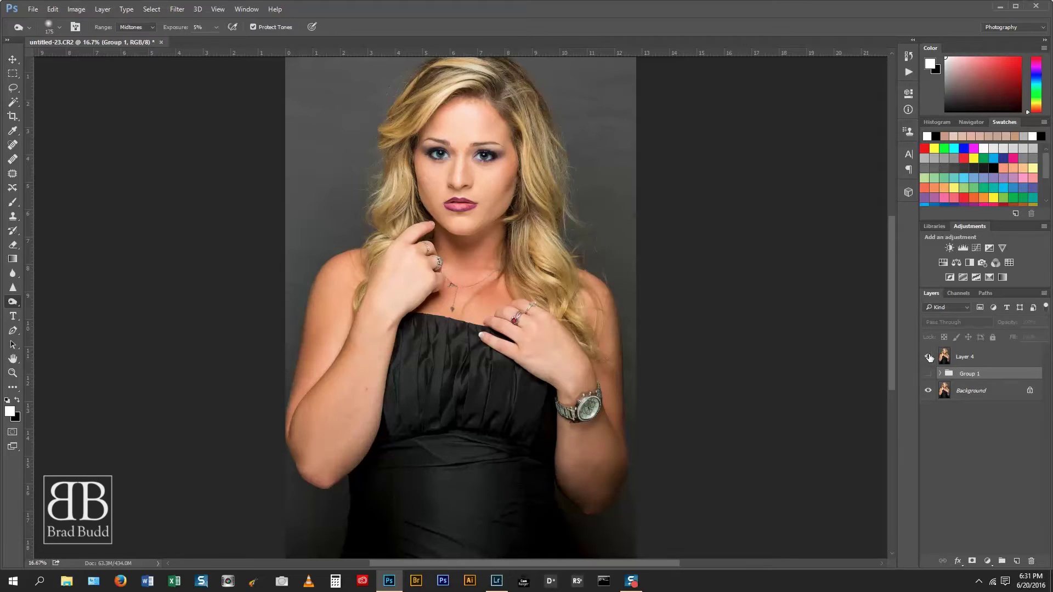
left_click(928, 357)
left_click(928, 357)
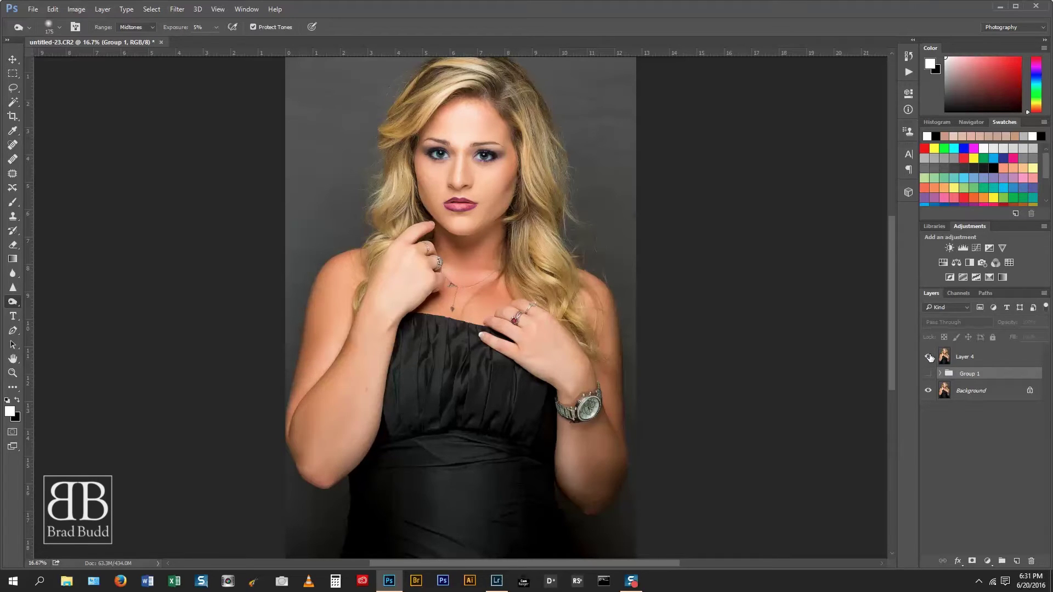
left_click(928, 358)
left_click(929, 358)
left_click(928, 357)
left_click(928, 357)
left_click(928, 358)
left_click(928, 357)
left_click(928, 357)
left_click(928, 357)
left_click(928, 357)
left_click(928, 358)
key("ctrl+plus")
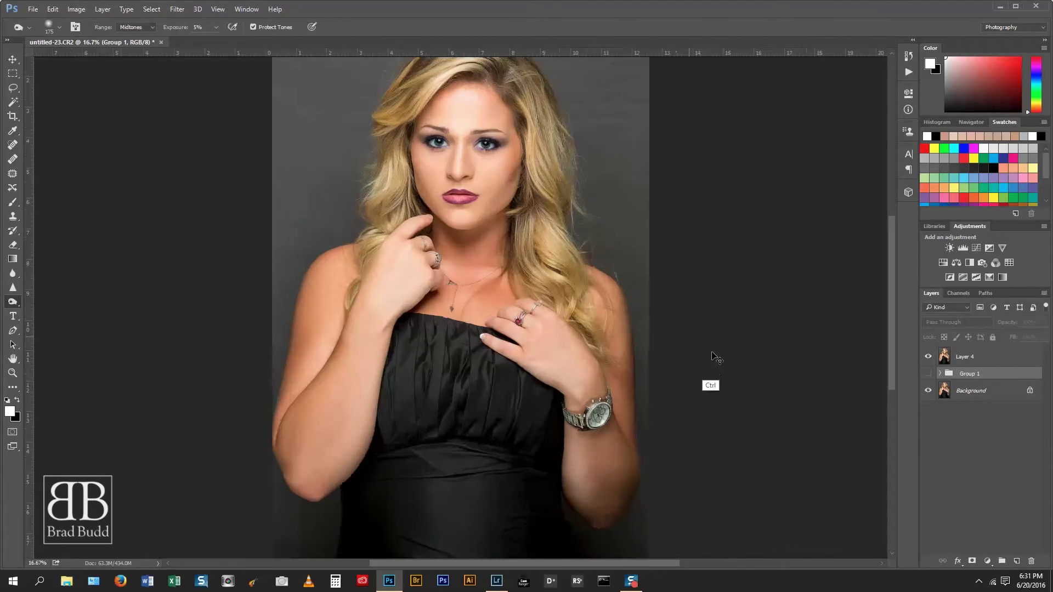
key("ctrl+plus")
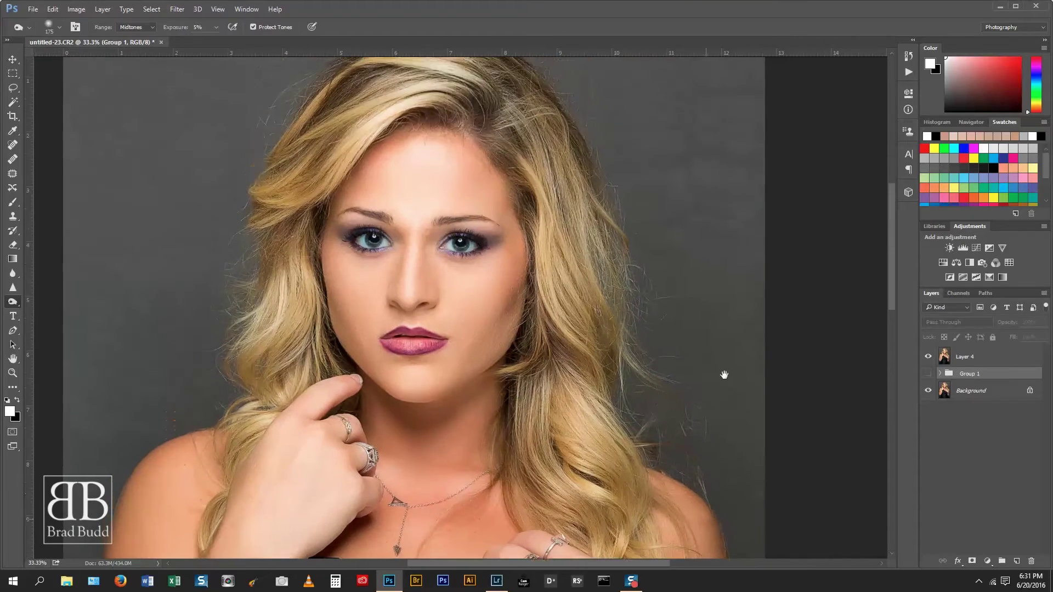
mouse_move(721, 373)
left_mouse_down()
mouse_move(716, 457)
mouse_move(749, 381)
left_mouse_up()
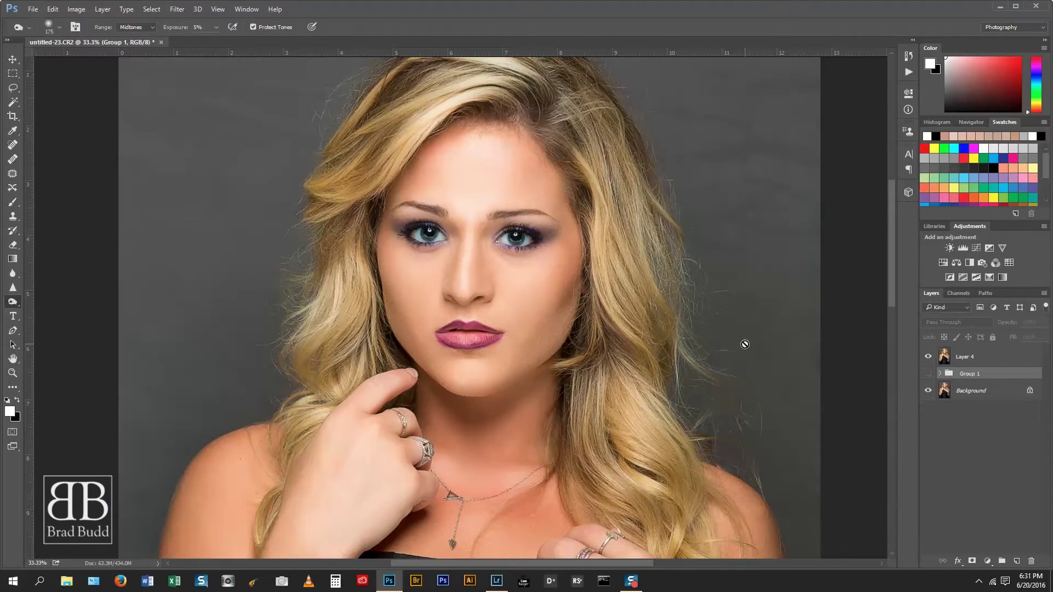
- Start opening a file from the File menu and browse to the computer's drive list
left_click(33, 9)
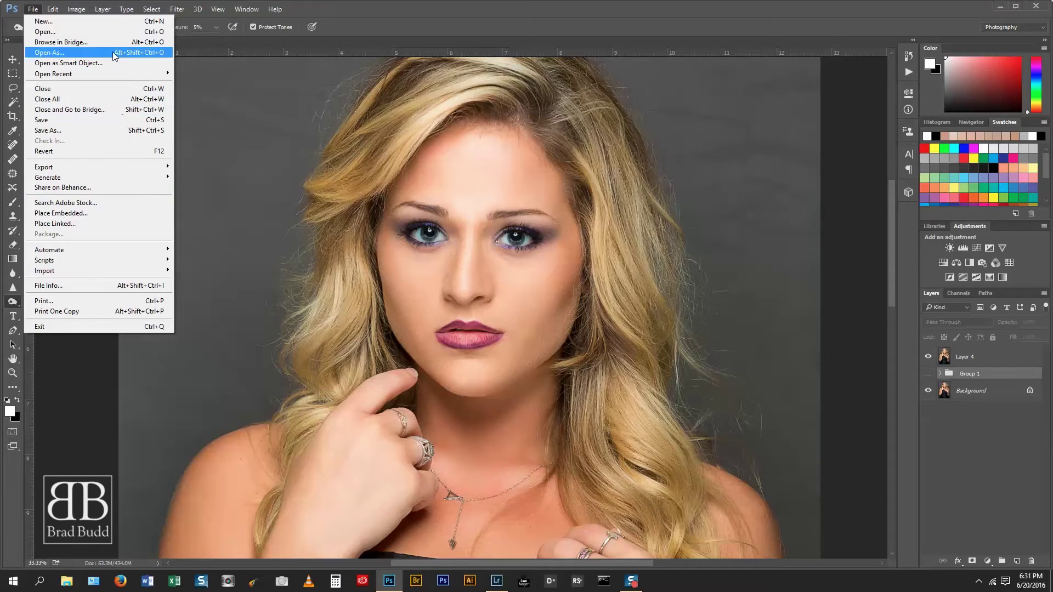
left_click(198, 66)
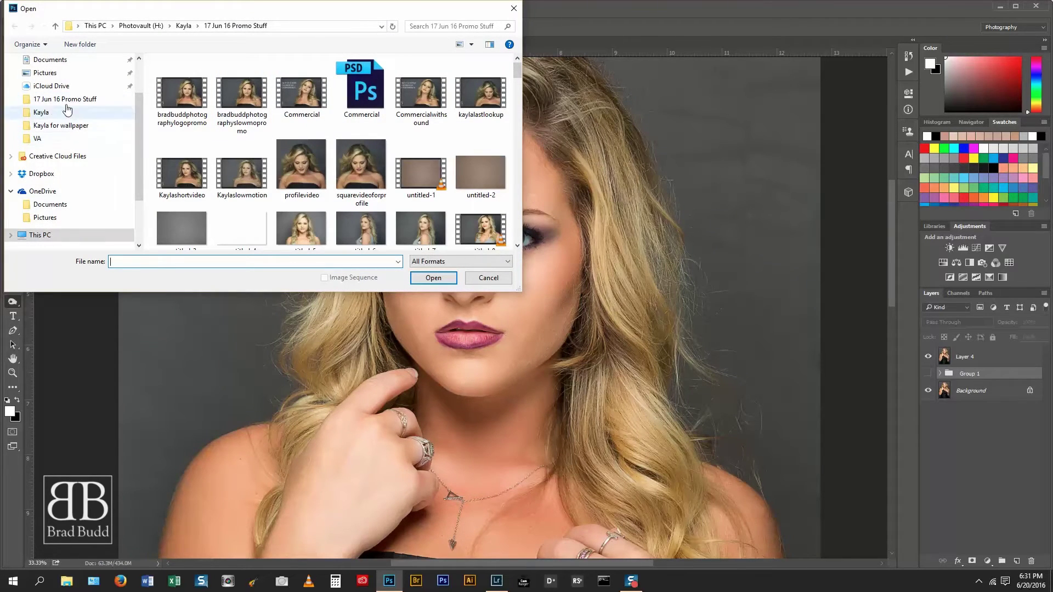
scroll(70, 165, "down", 1)
scroll(70, 164, "down", 1)
scroll(71, 164, "down", 1)
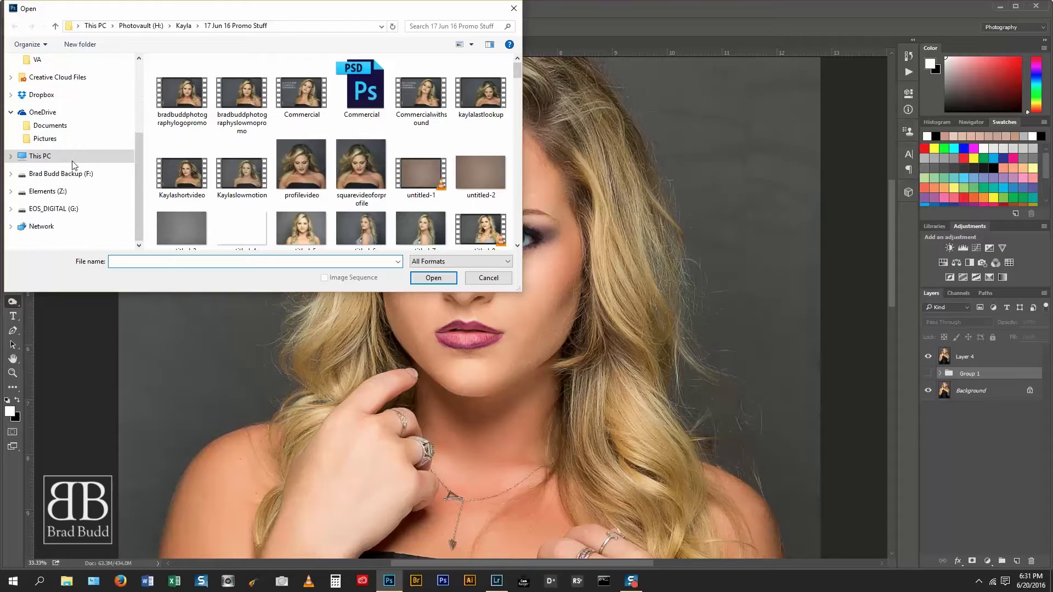
left_click(40, 156)
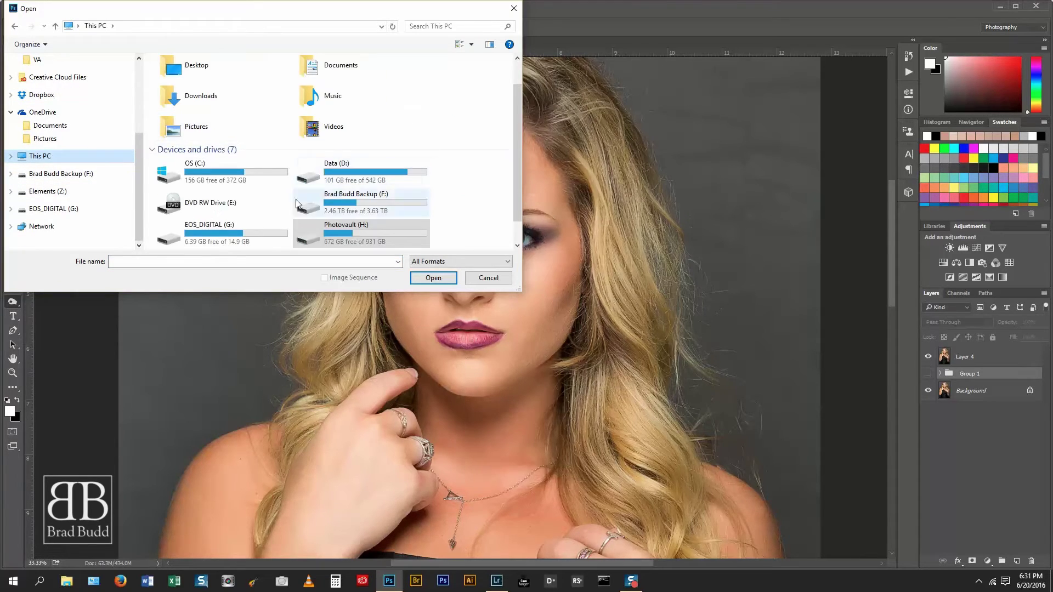
- Look through the Stuff, To install and Work folders on Data (D:), then return to the drives
scroll(329, 164, "down", 1)
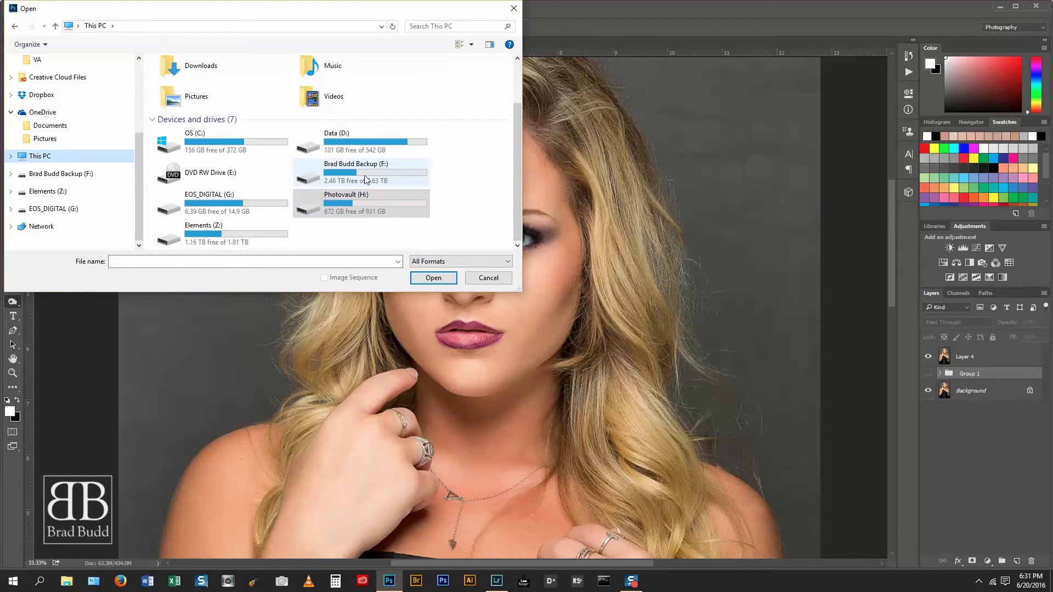
double_click(383, 141)
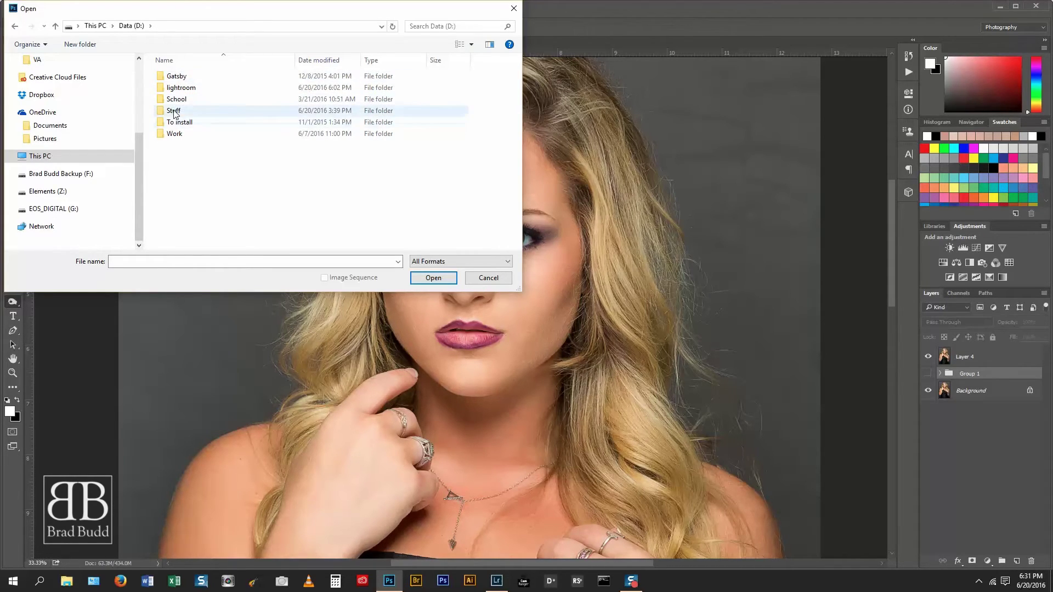
double_click(184, 110)
key("BackSpace")
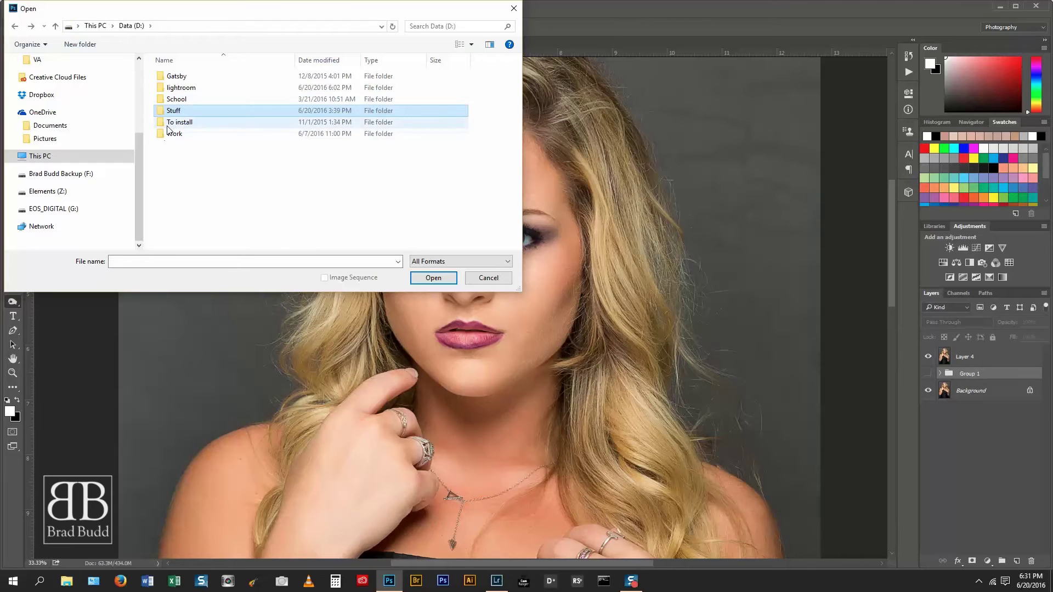
double_click(211, 121)
key("BackSpace")
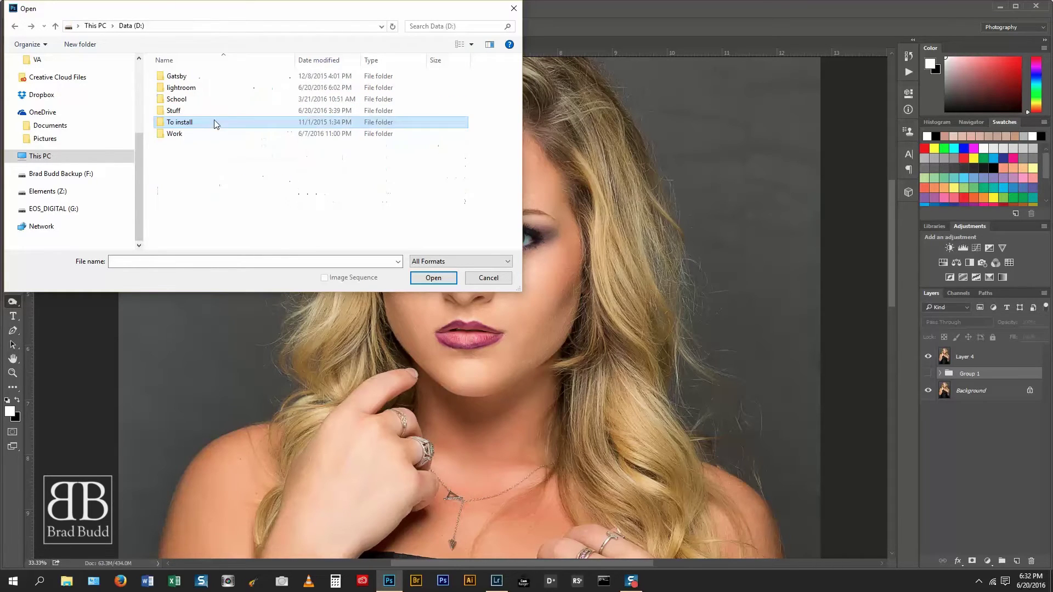
double_click(181, 133)
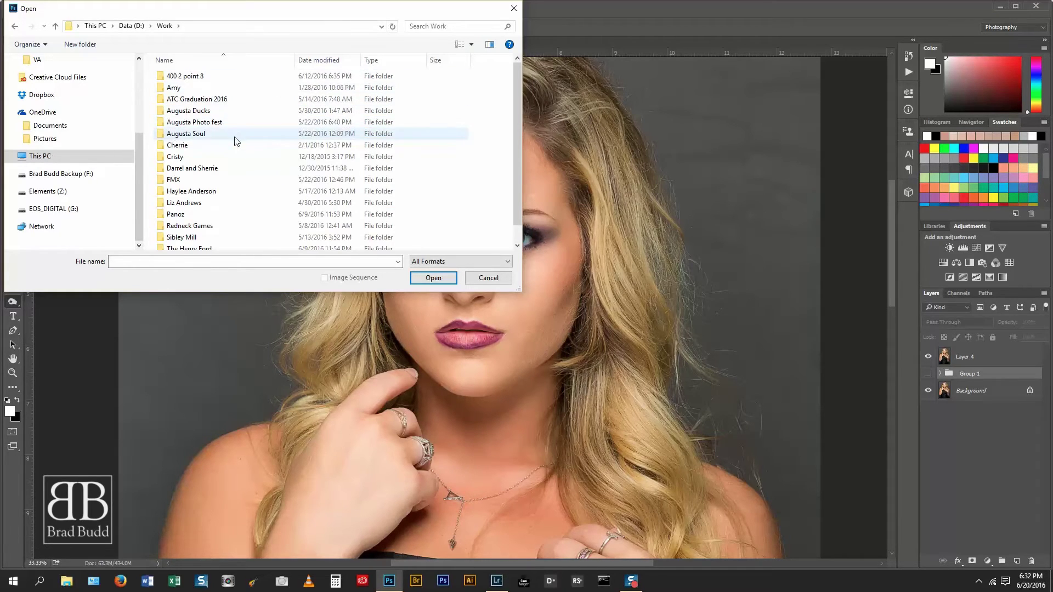
scroll(234, 141, "down", 1)
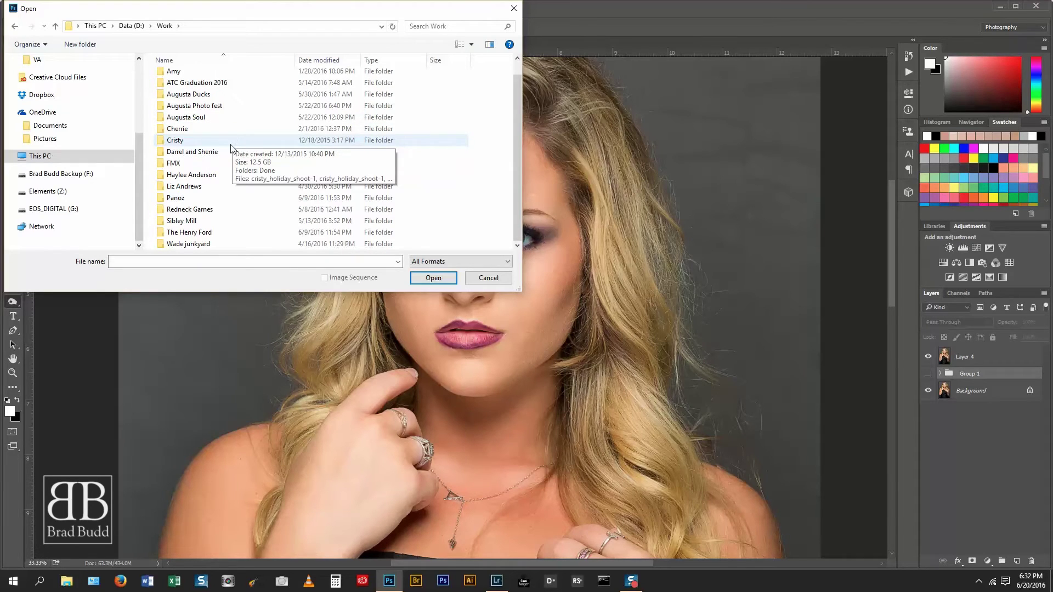
key("BackSpace")
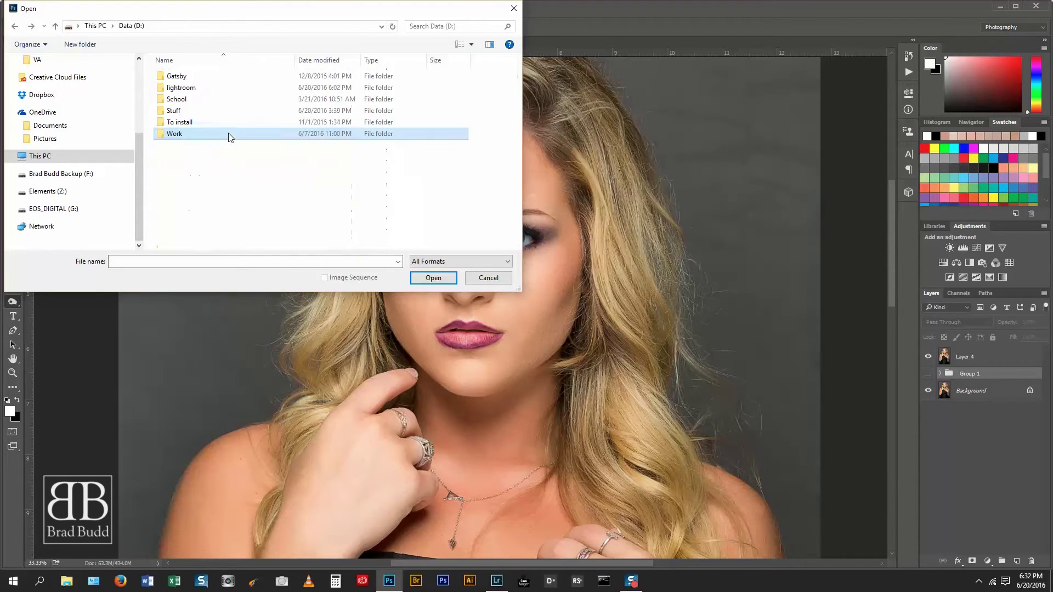
key("BackSpace")
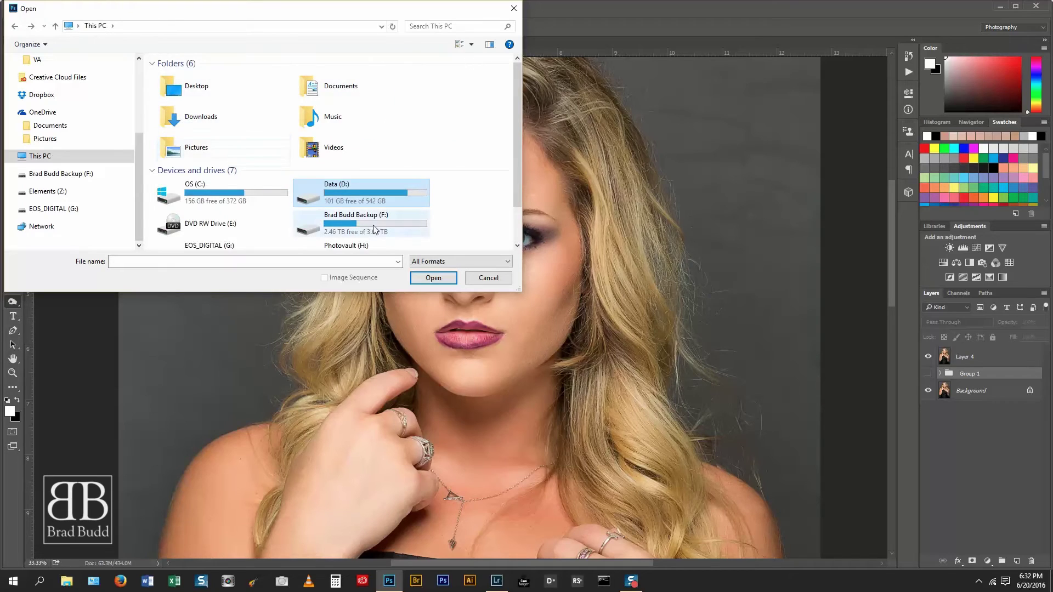
scroll(374, 230, "down", 1)
- Navigate Photovault (H:) > North GA Tech > Gulle Stuff into the 21 May 15 folder
double_click(372, 201)
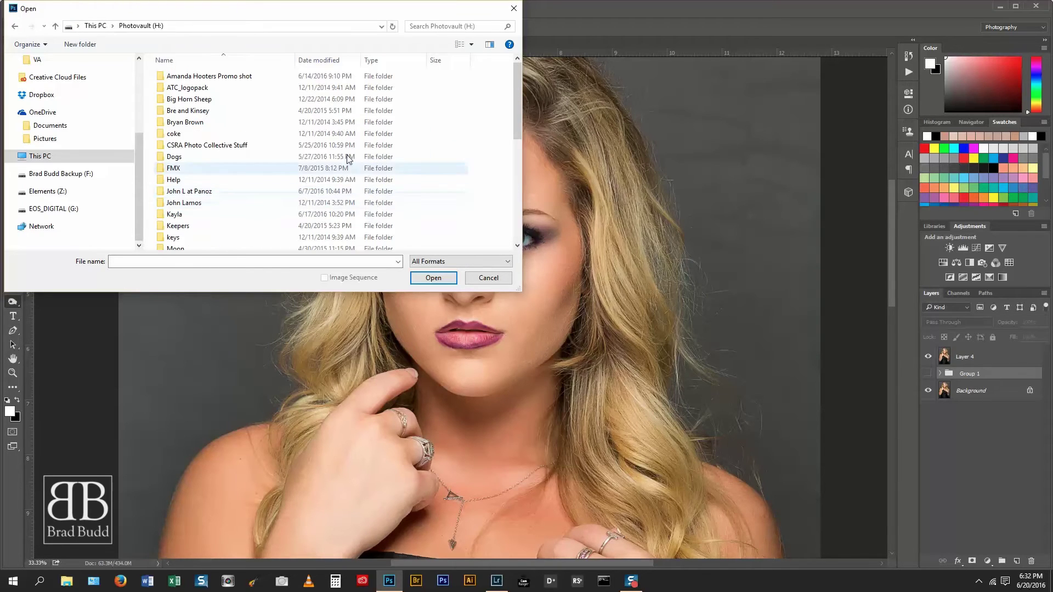
scroll(250, 158, "down", 2)
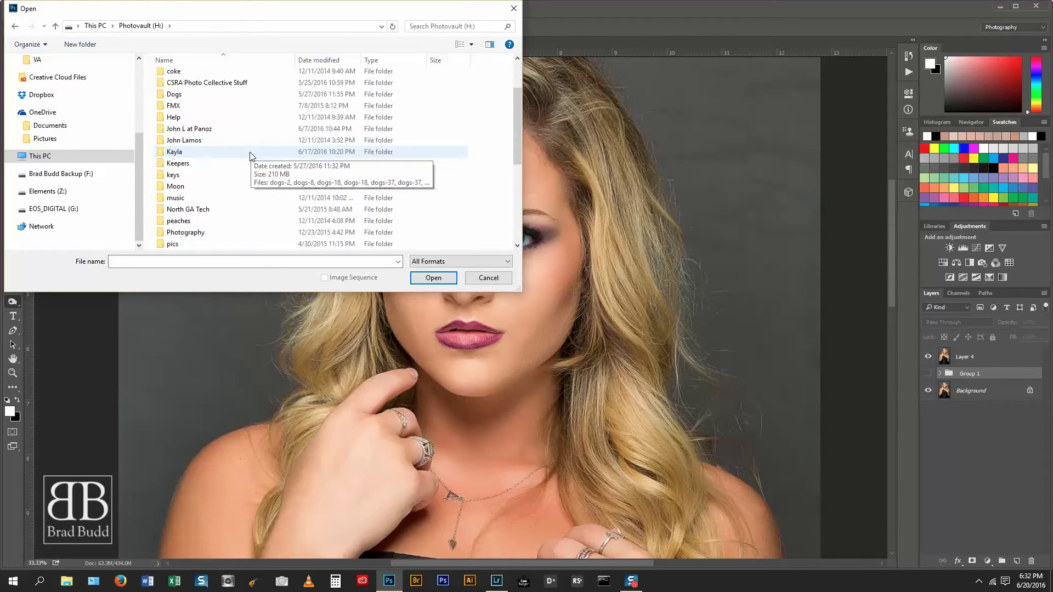
double_click(206, 210)
double_click(196, 78)
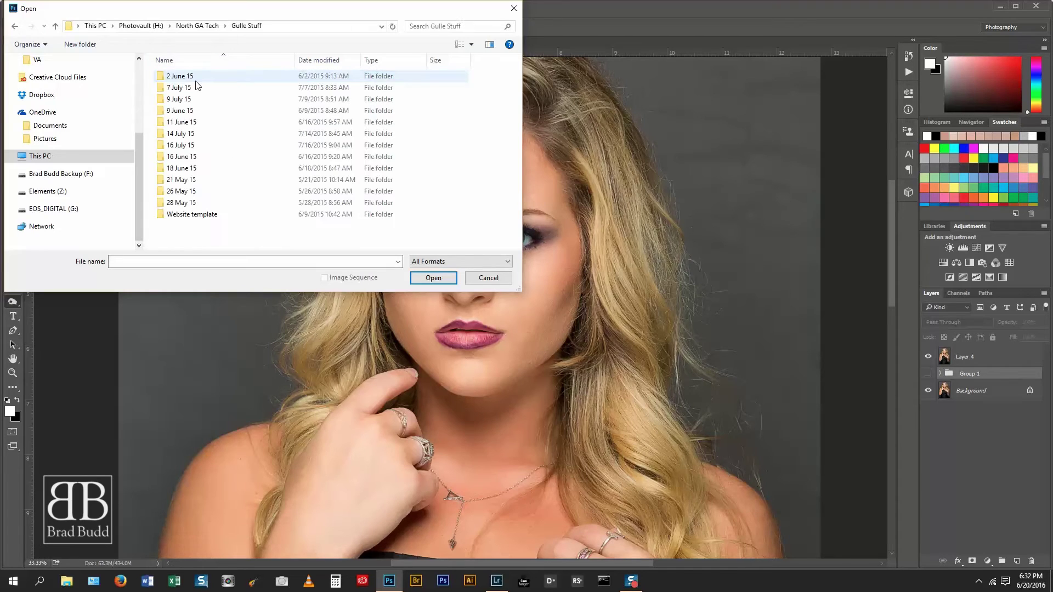
double_click(189, 156)
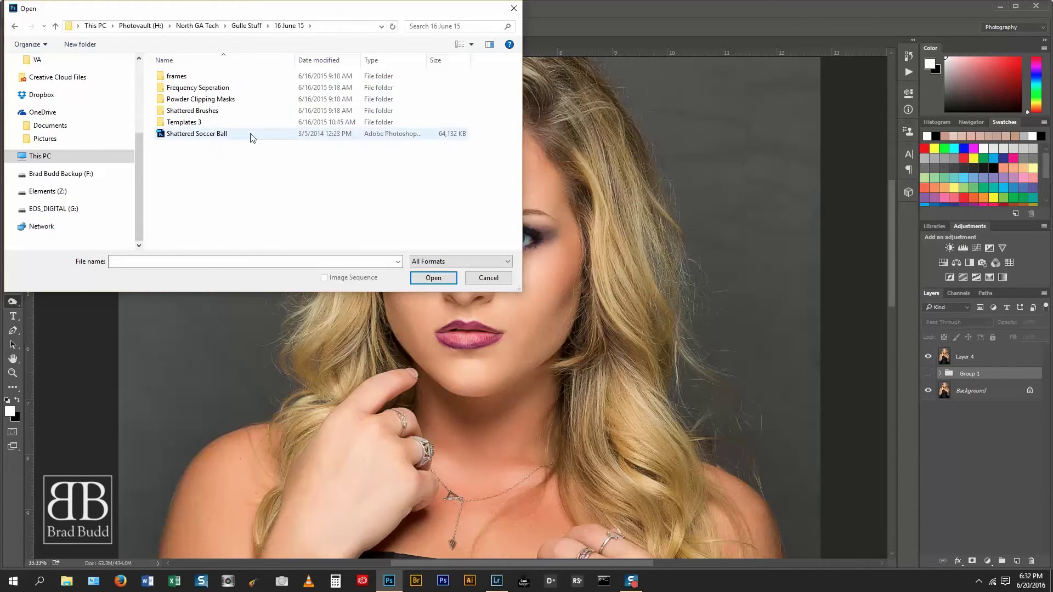
key("BackSpace")
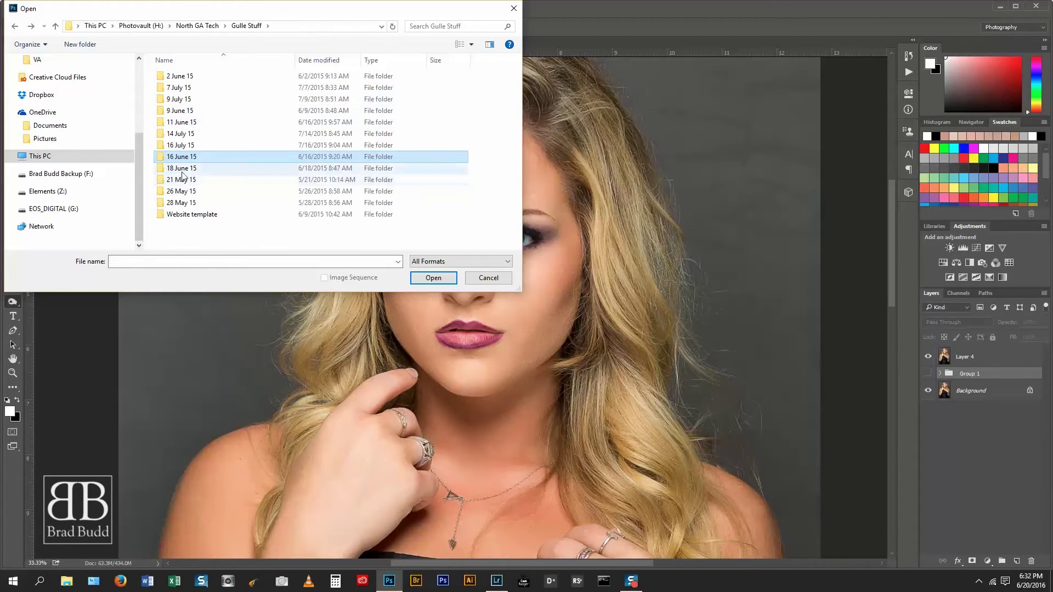
double_click(186, 164)
key("BackSpace")
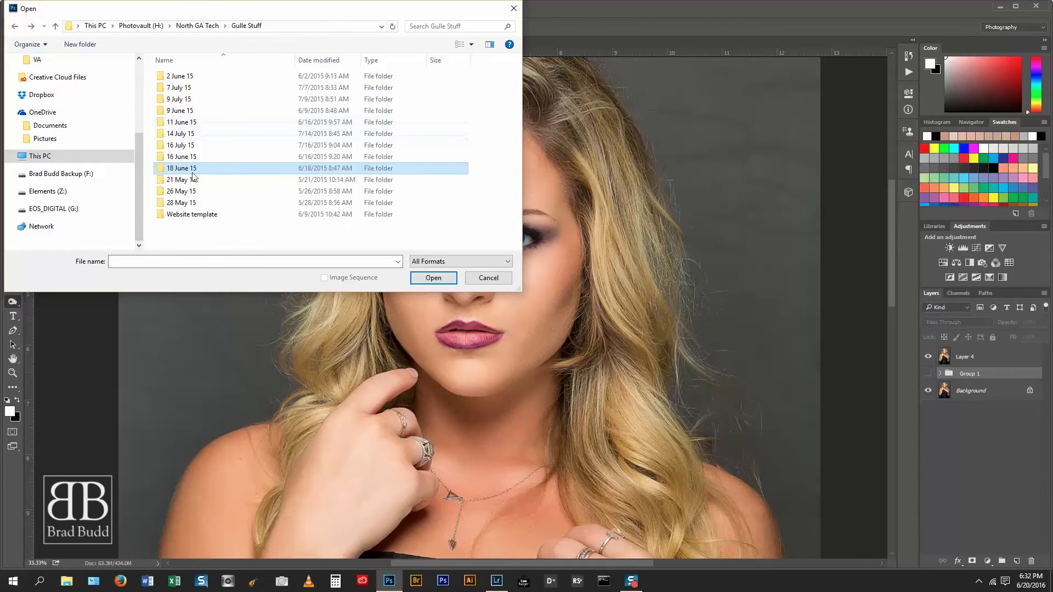
double_click(185, 188)
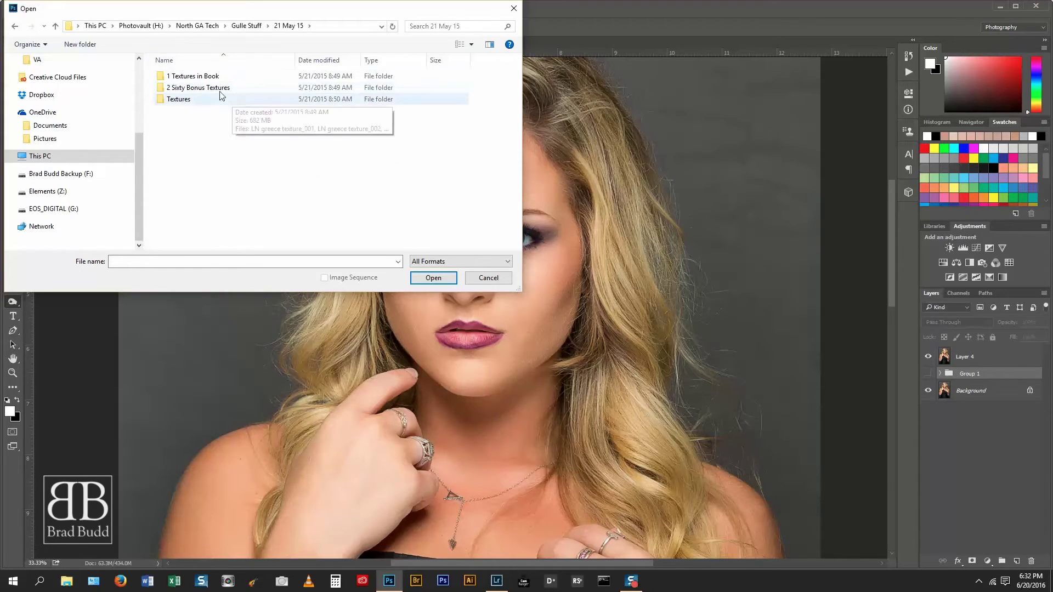
- Open Background from 1 Textures in Book folder 8, after checking folders 6 and 7
double_click(266, 79)
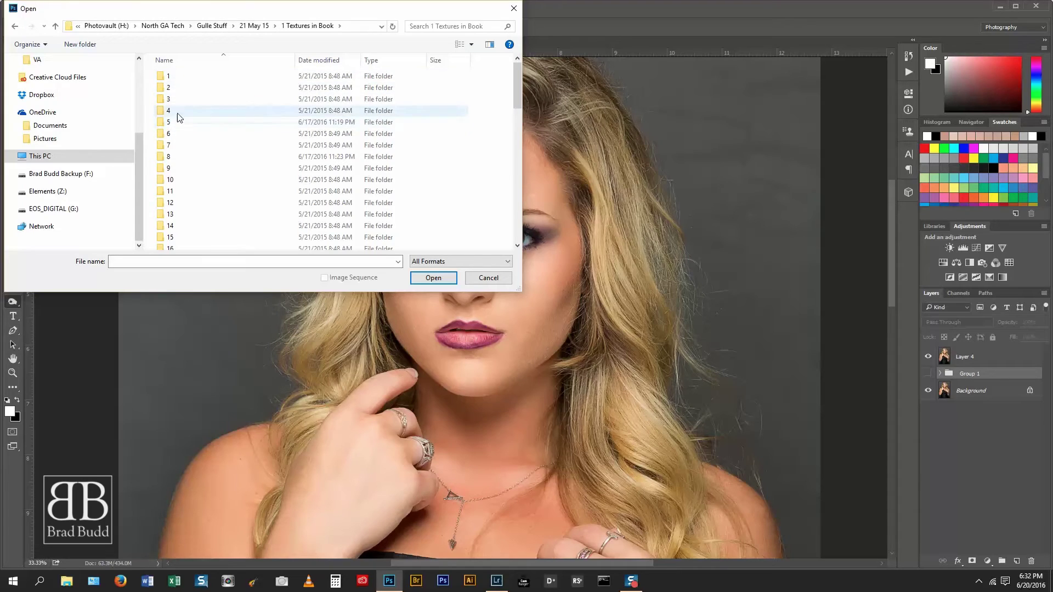
double_click(175, 134)
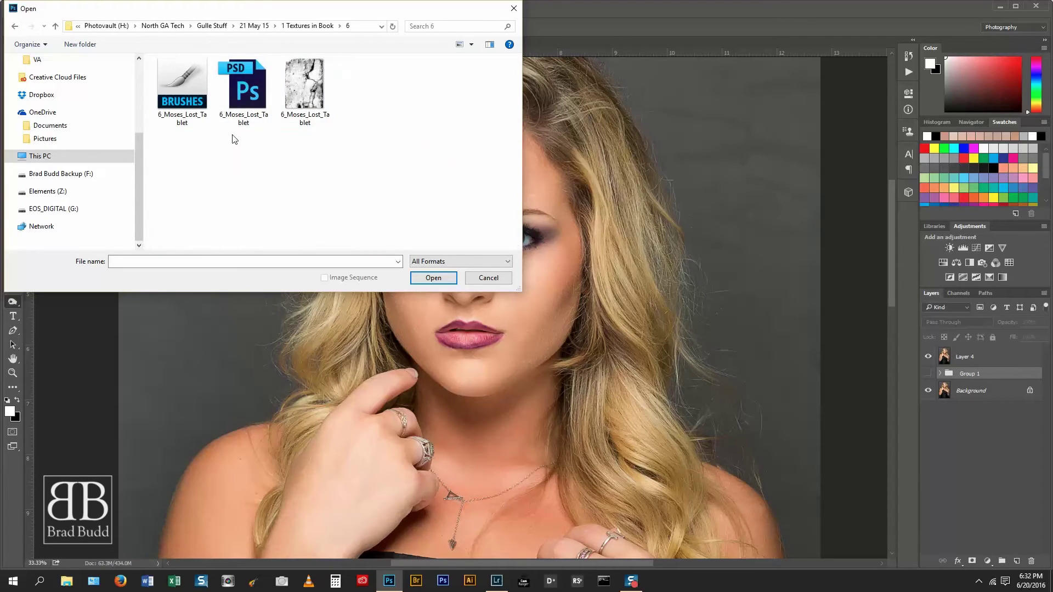
key("BackSpace")
double_click(184, 144)
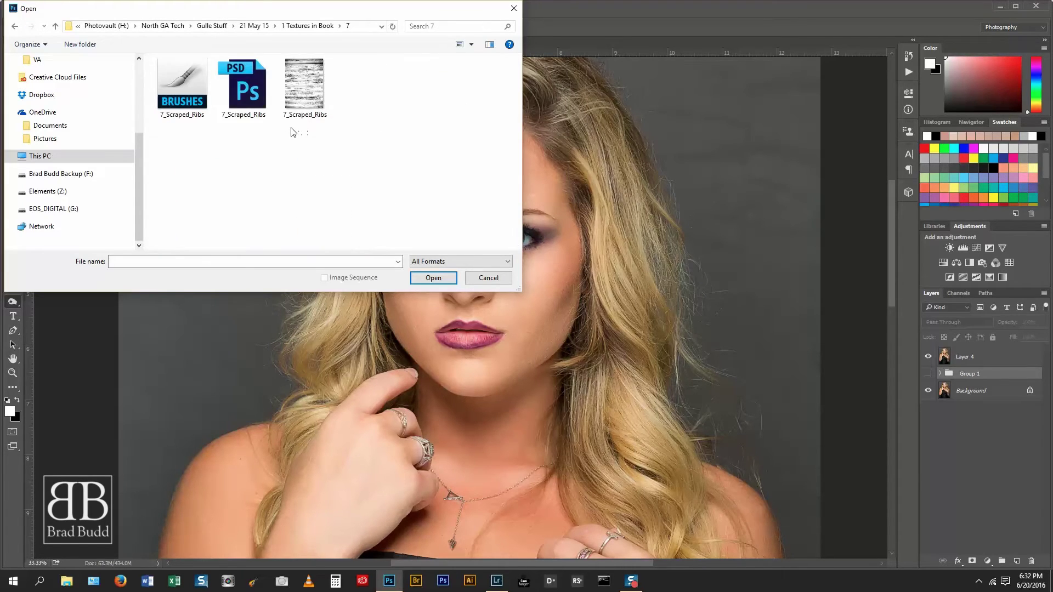
key("BackSpace")
double_click(210, 156)
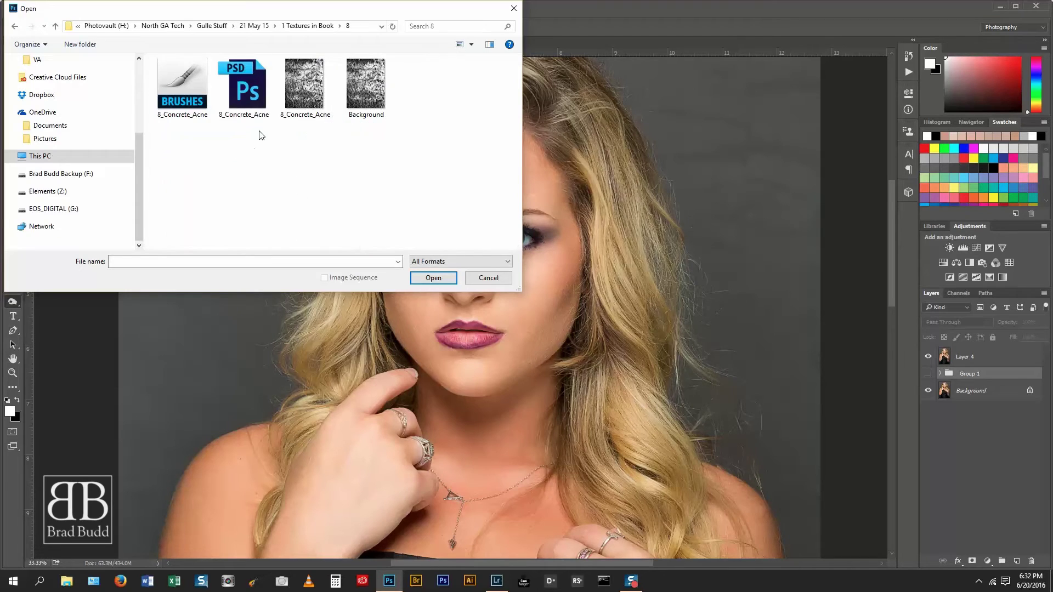
left_click_drag(367, 83, 676, 37)
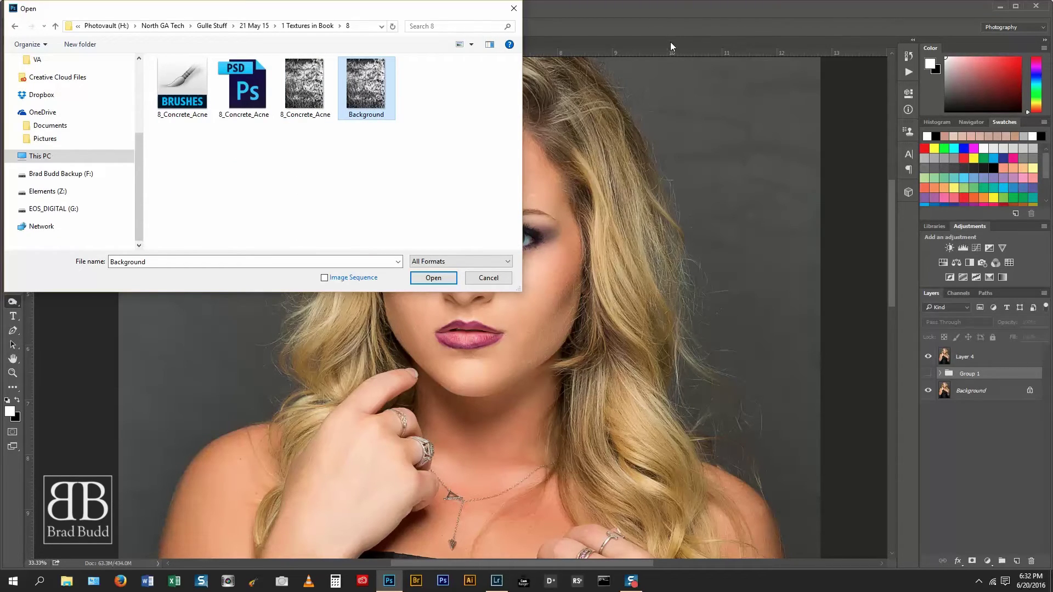
left_click_drag(382, 15, 384, 127)
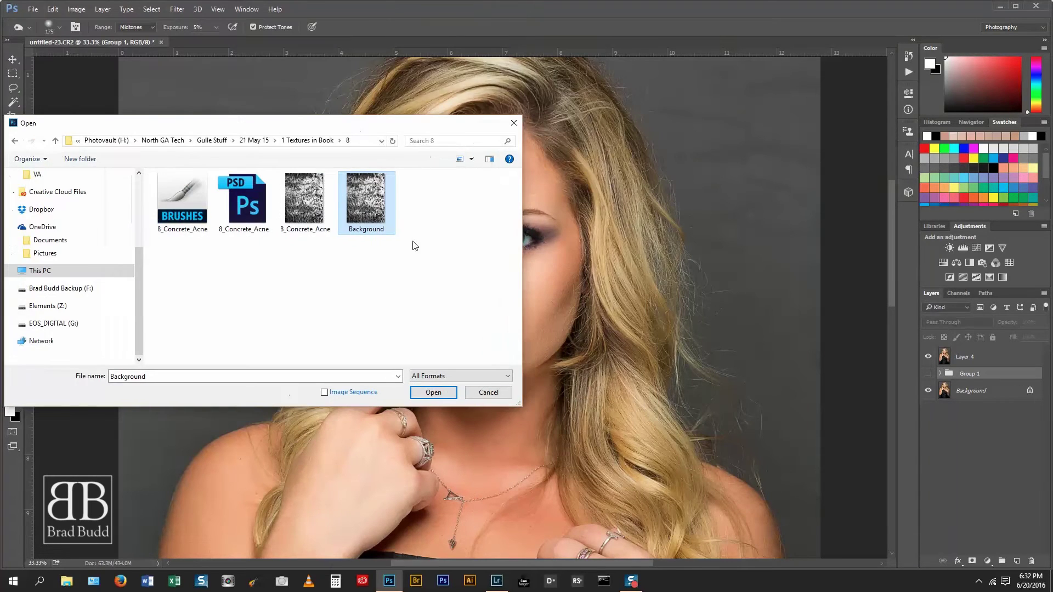
left_click(433, 392)
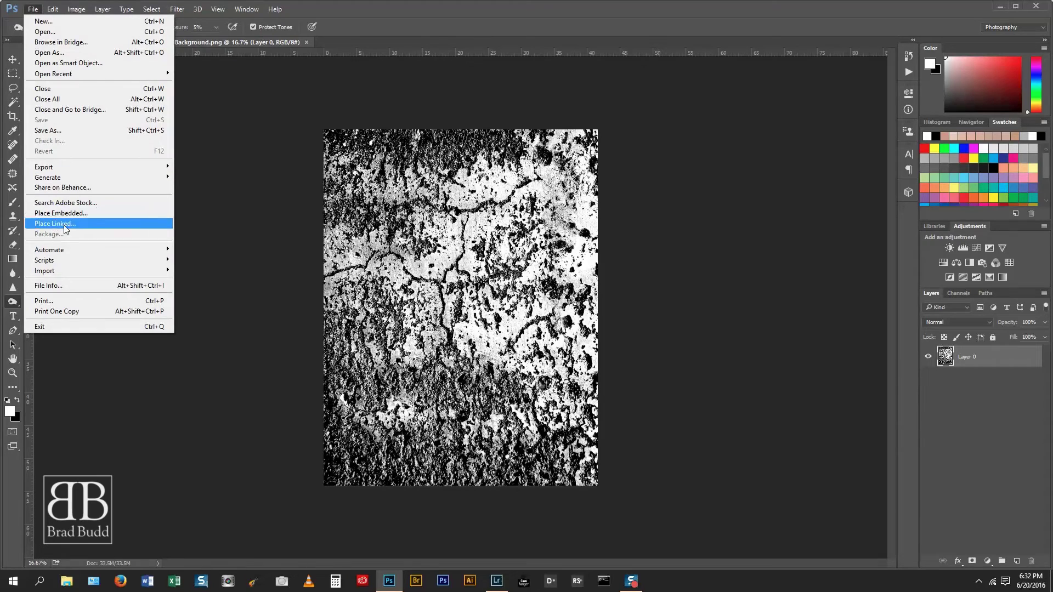
- Reopen the file browser and preview texture folders 9 through 14
left_click(67, 34)
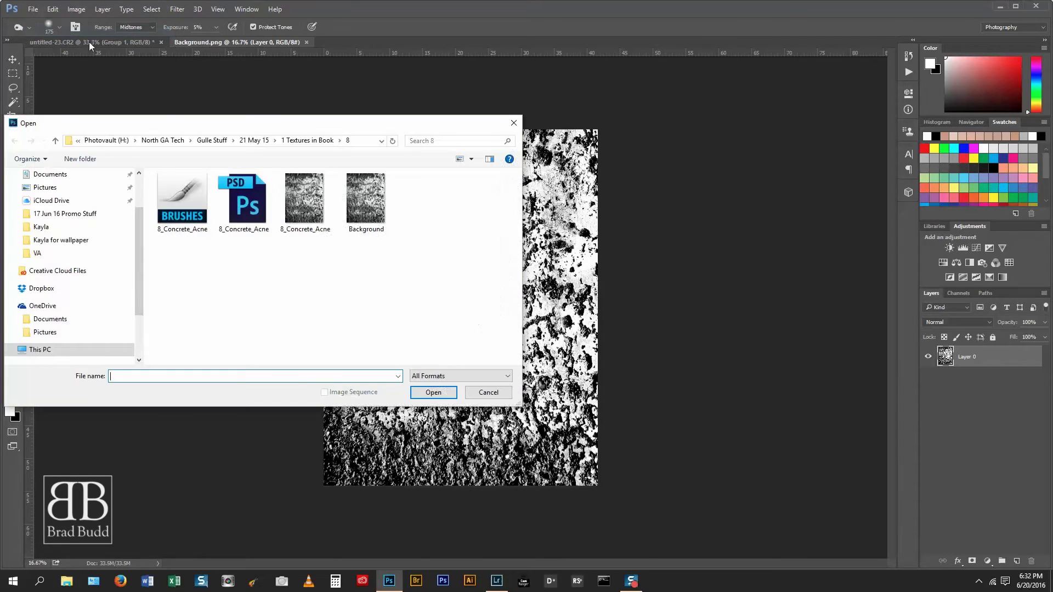
left_click(318, 141)
double_click(177, 299)
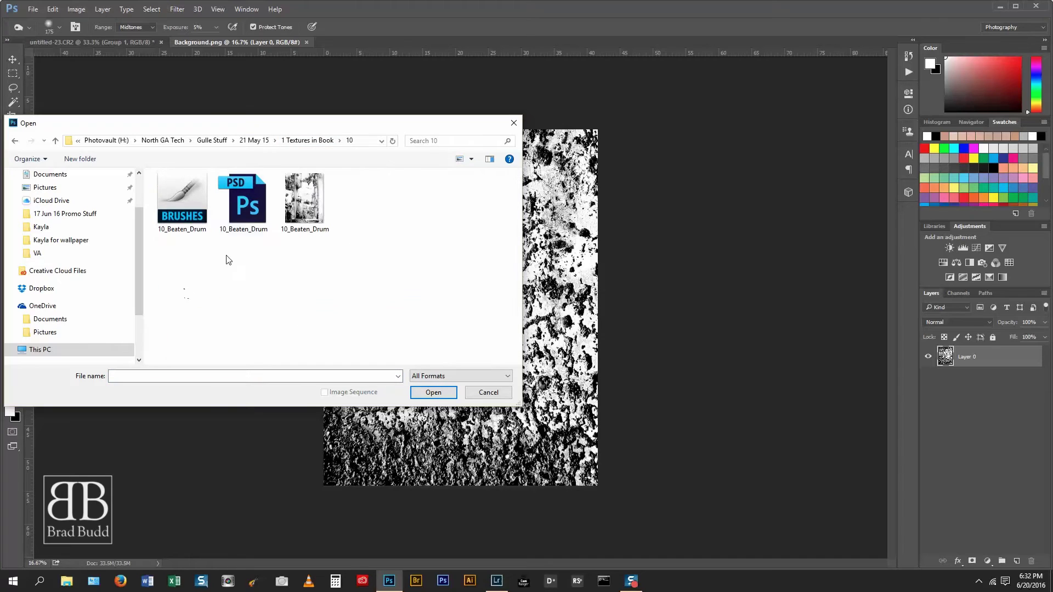
left_click(314, 142)
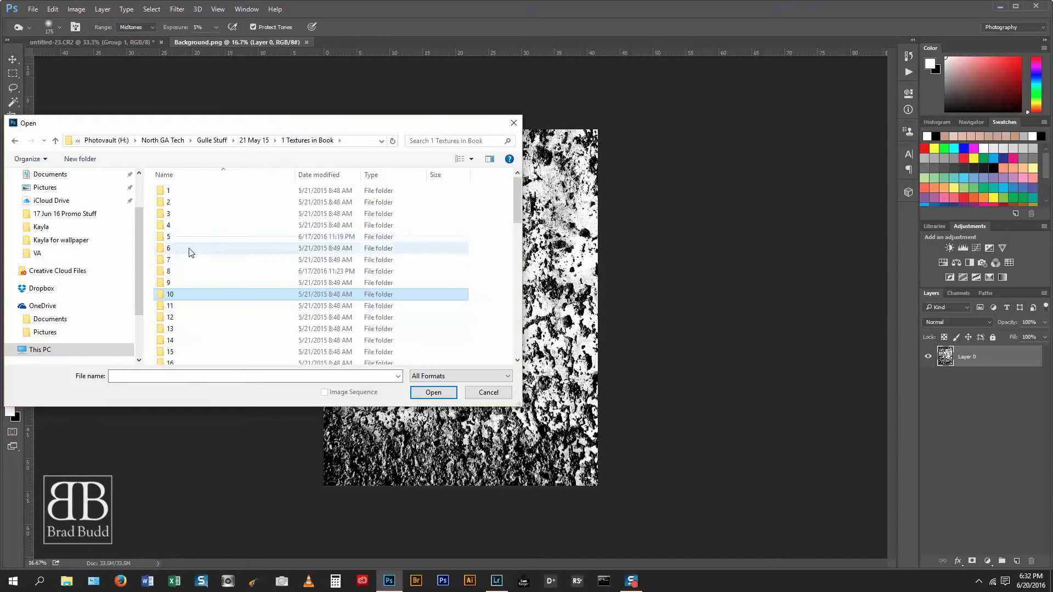
double_click(173, 287)
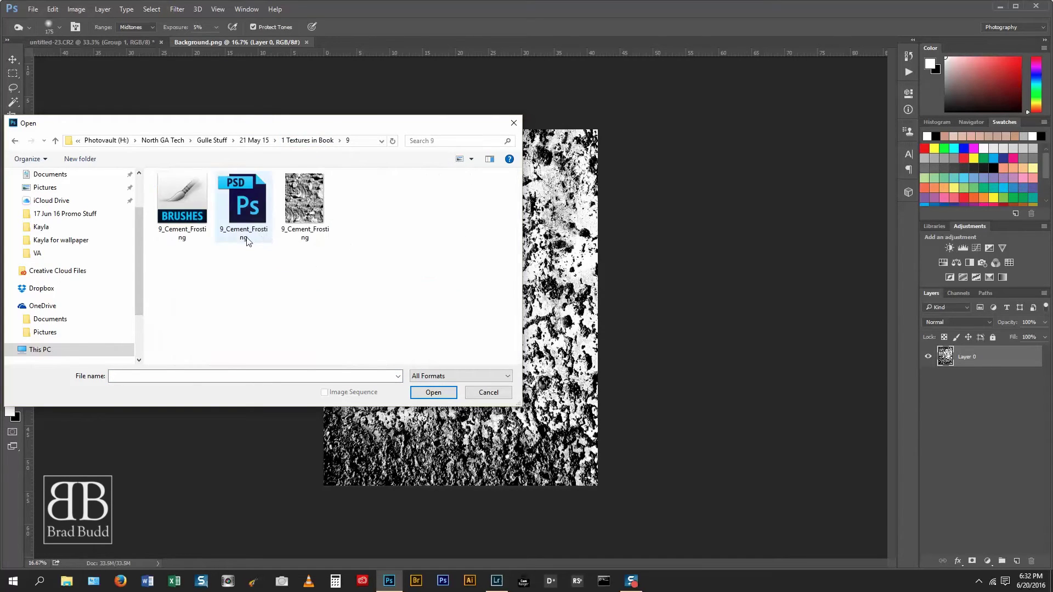
key("BackSpace")
double_click(168, 309)
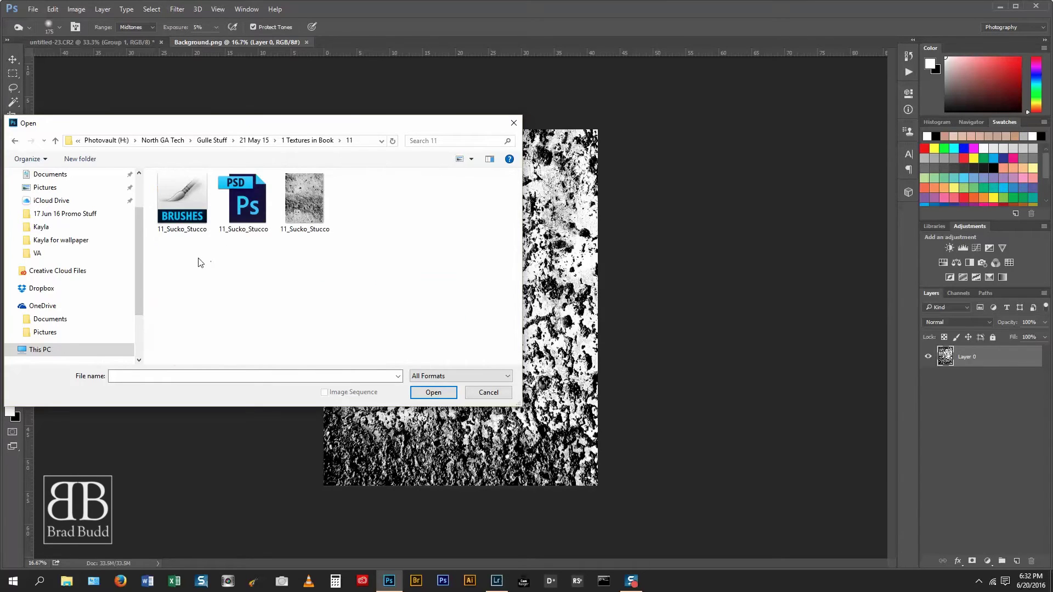
key("BackSpace")
double_click(170, 317)
key("BackSpace")
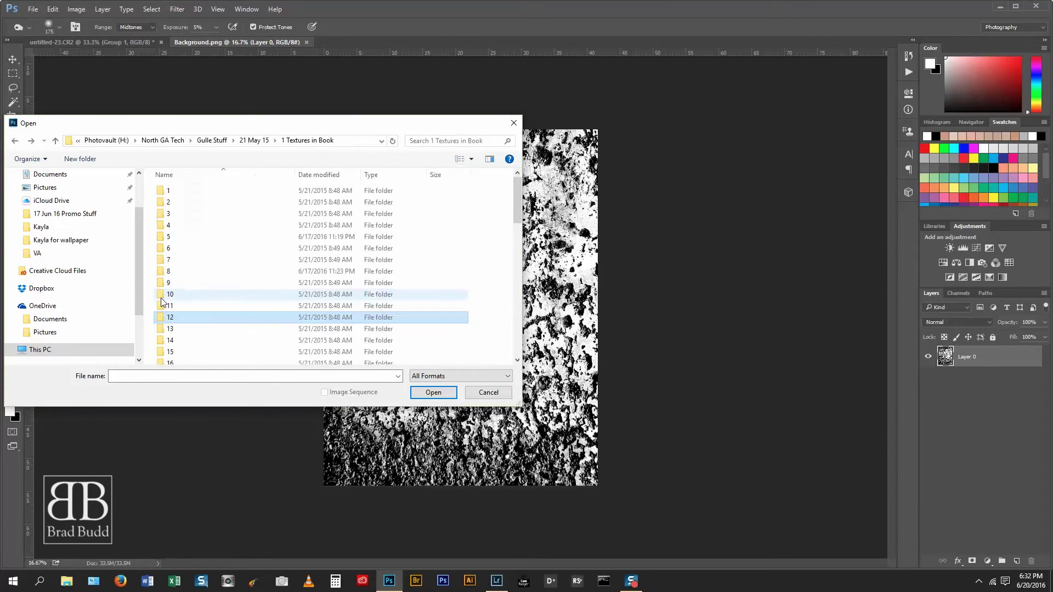
double_click(167, 329)
key("BackSpace")
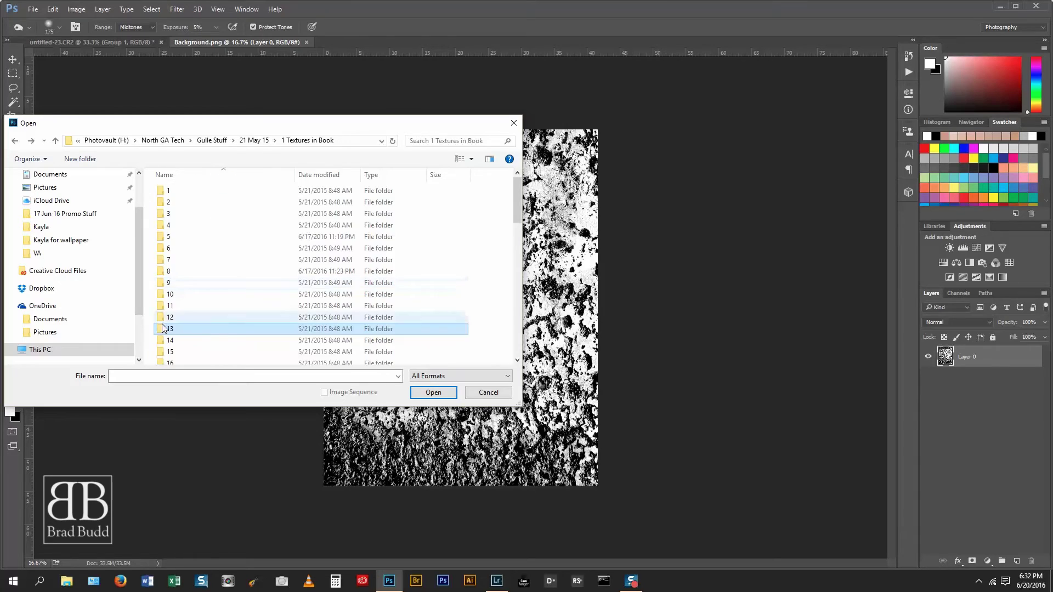
double_click(167, 340)
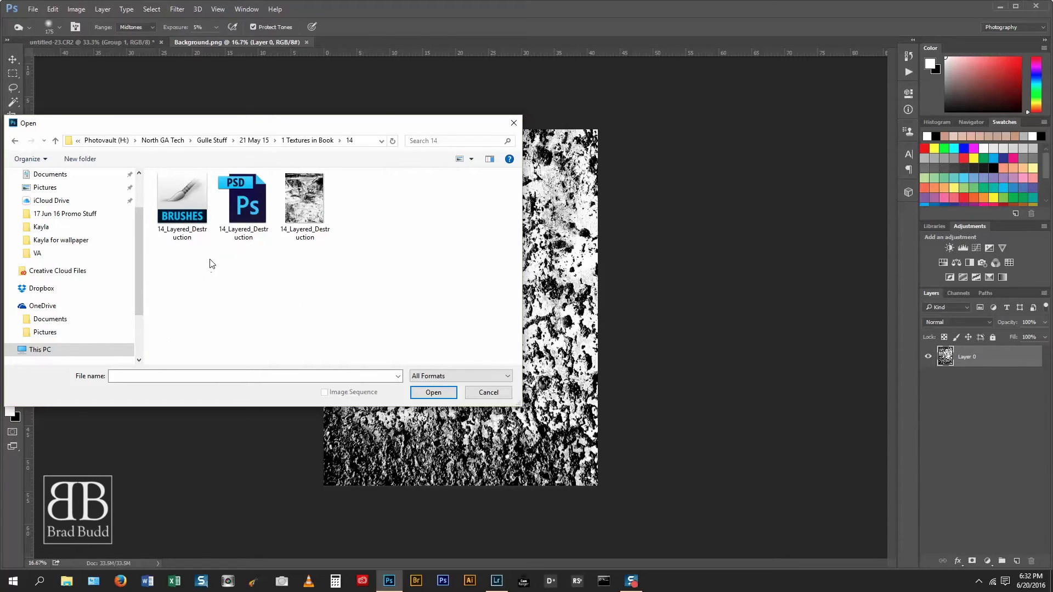
key("BackSpace")
- Preview the textures in folders 15 through 19
double_click(175, 256)
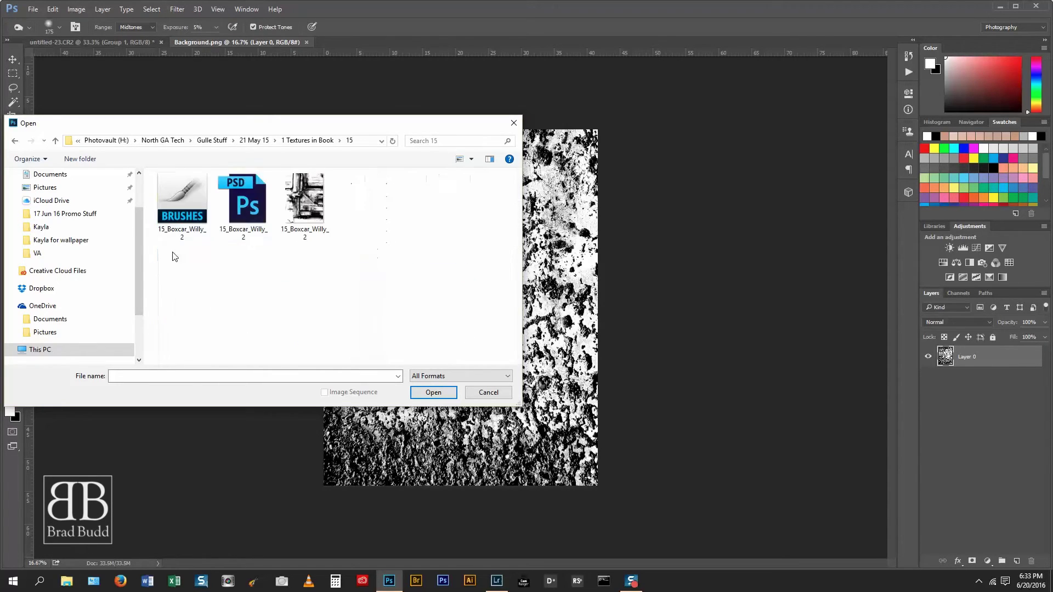
key("BackSpace")
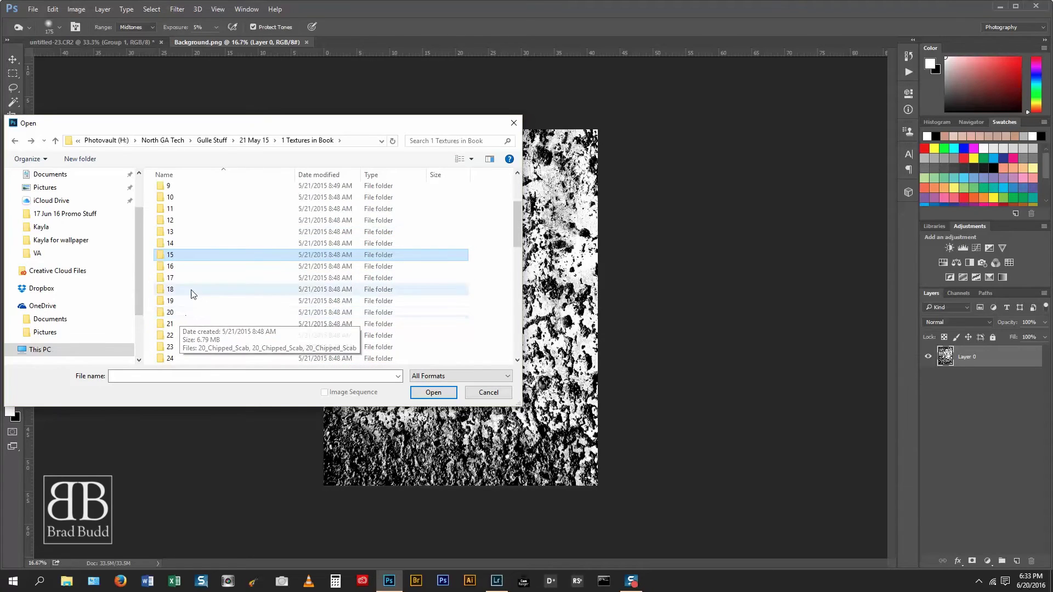
double_click(181, 267)
key("BackSpace")
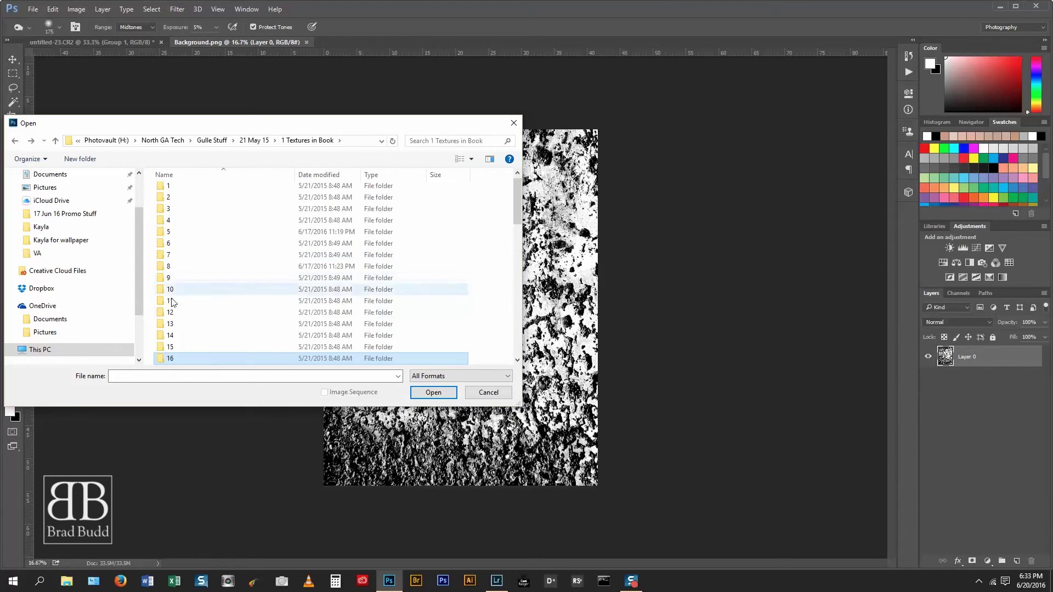
scroll(183, 244, "down", 2)
scroll(182, 244, "down", 2)
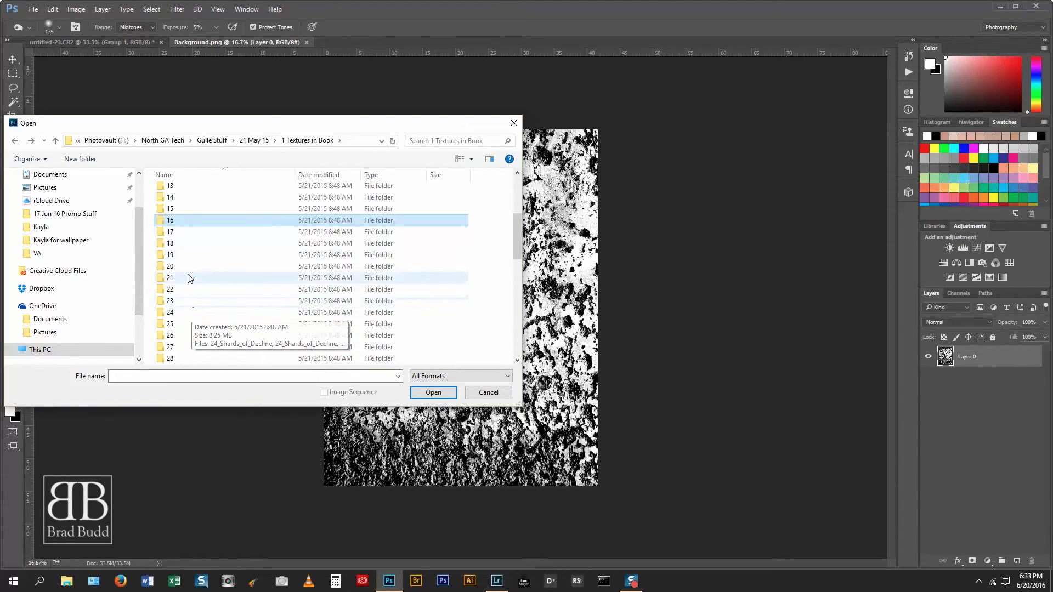
double_click(182, 233)
key("BackSpace")
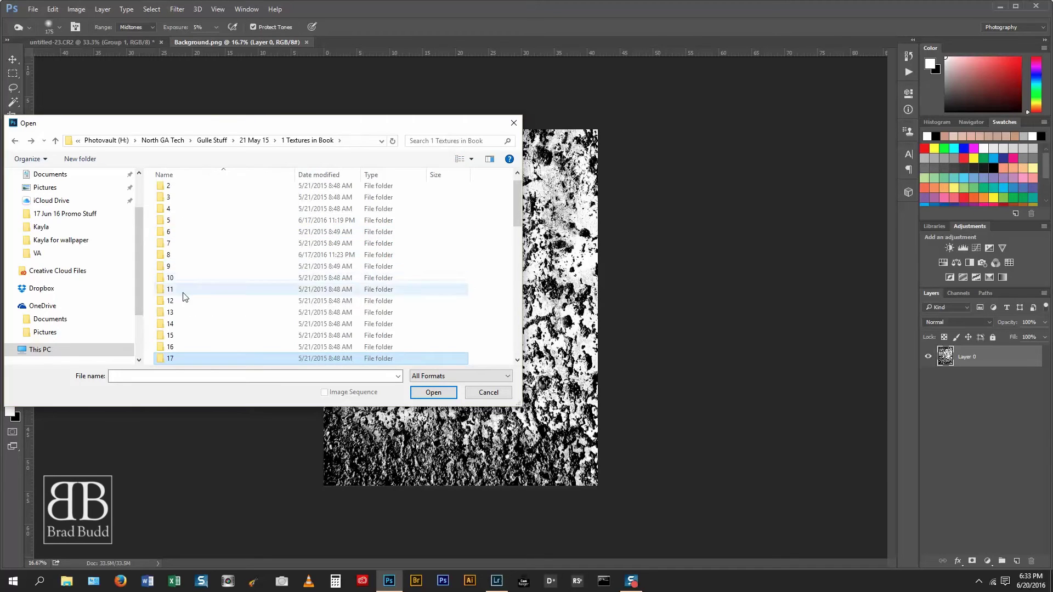
scroll(188, 291, "down", 5)
left_click(177, 198)
double_click(177, 197)
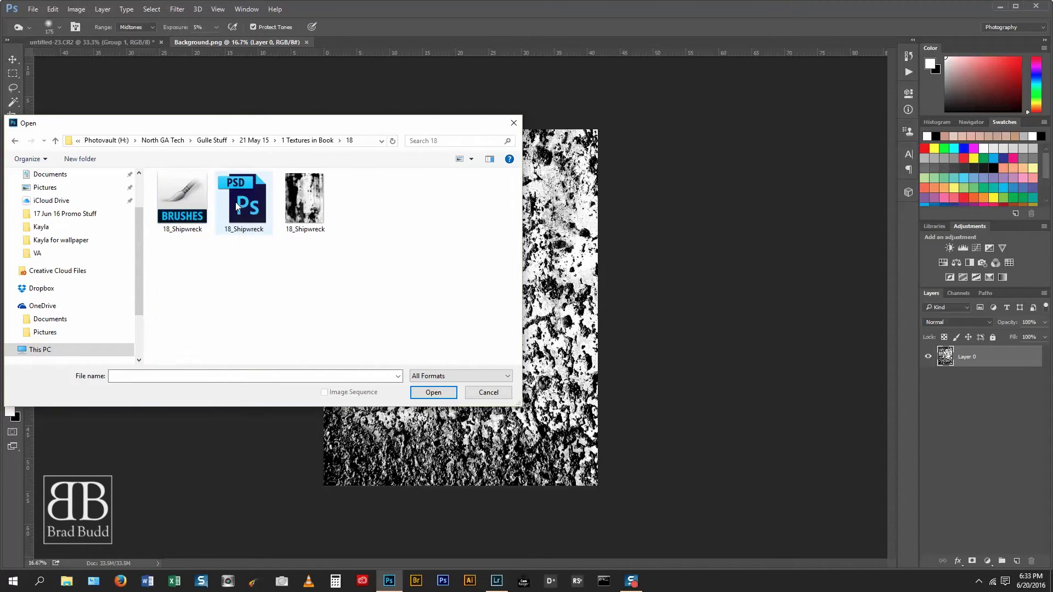
key("BackSpace")
scroll(189, 301, "down", 5)
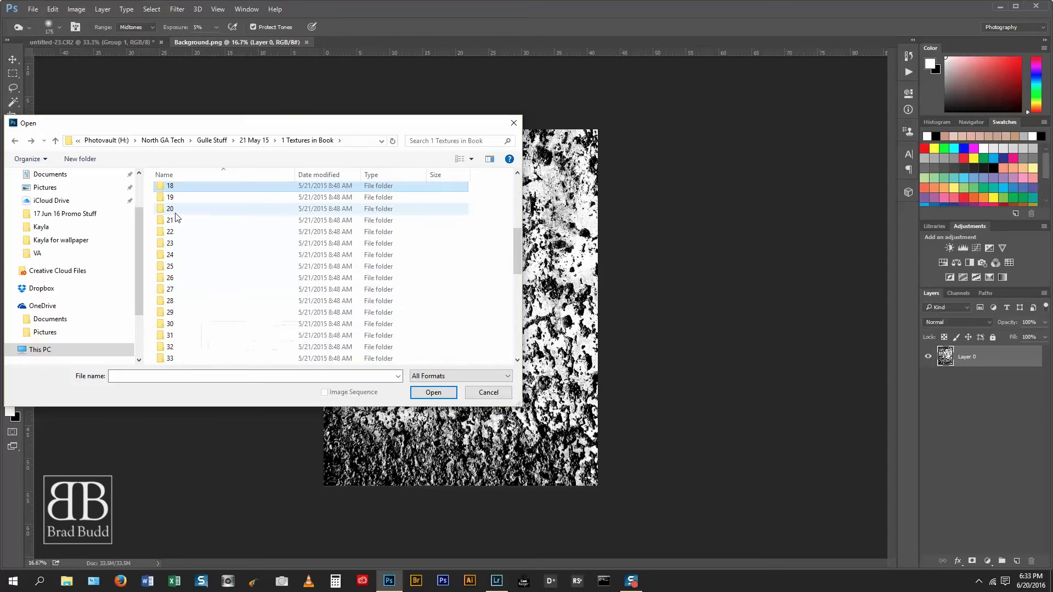
double_click(174, 198)
key("BackSpace")
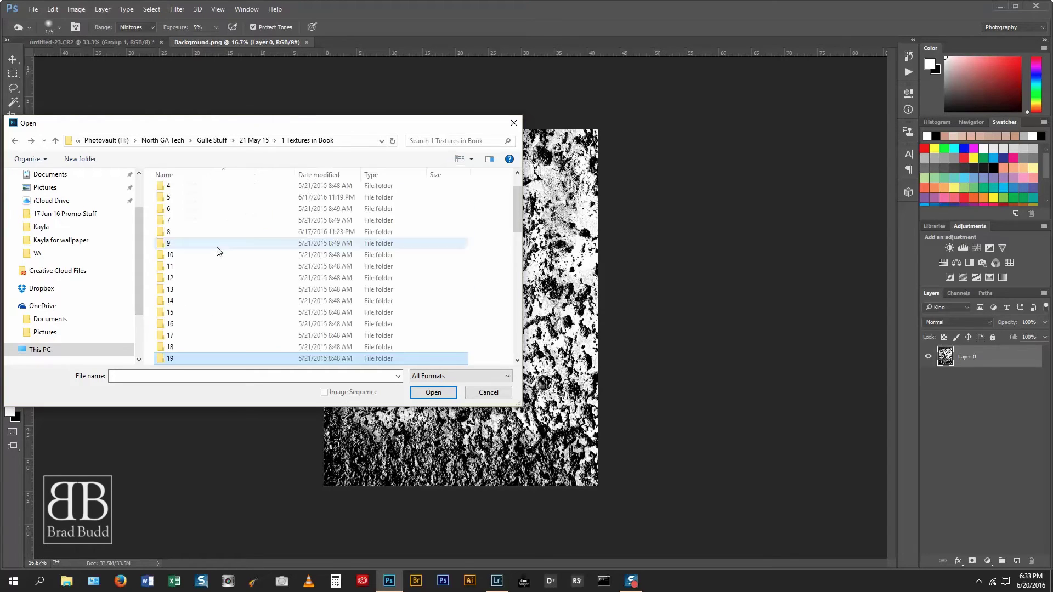
scroll(219, 258, "up", 3)
- Preview folders 1–4, then open Background.png from texture folder 5
double_click(190, 196)
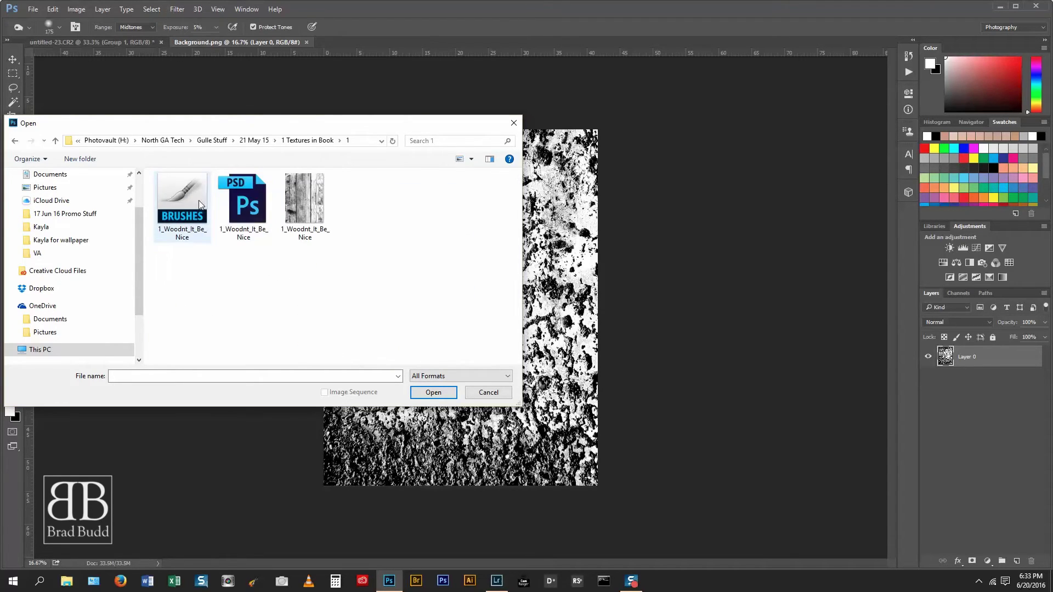
key("BackSpace")
double_click(171, 201)
key("BackSpace")
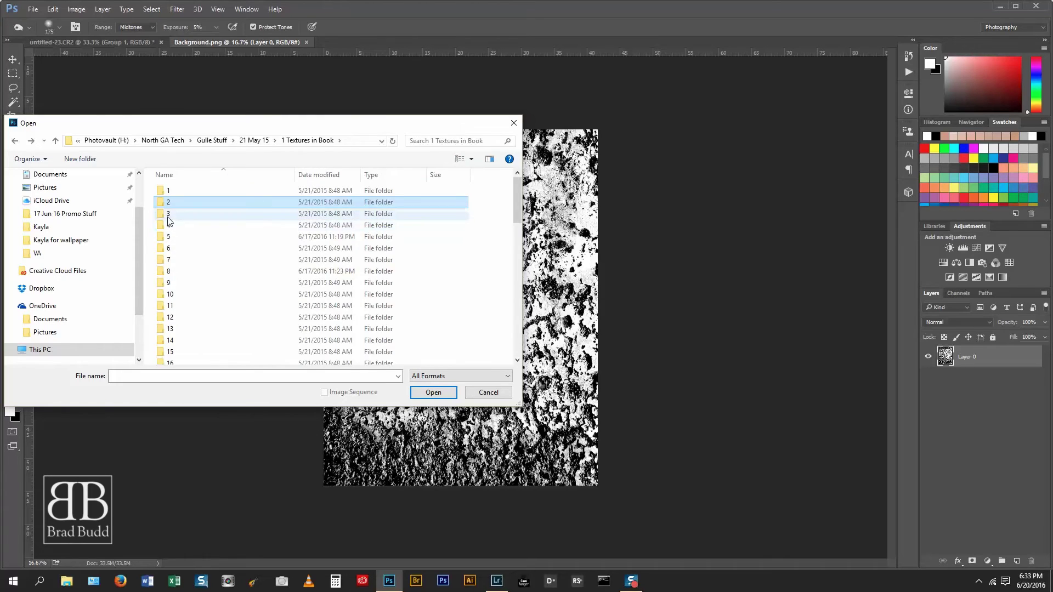
double_click(172, 213)
key("BackSpace")
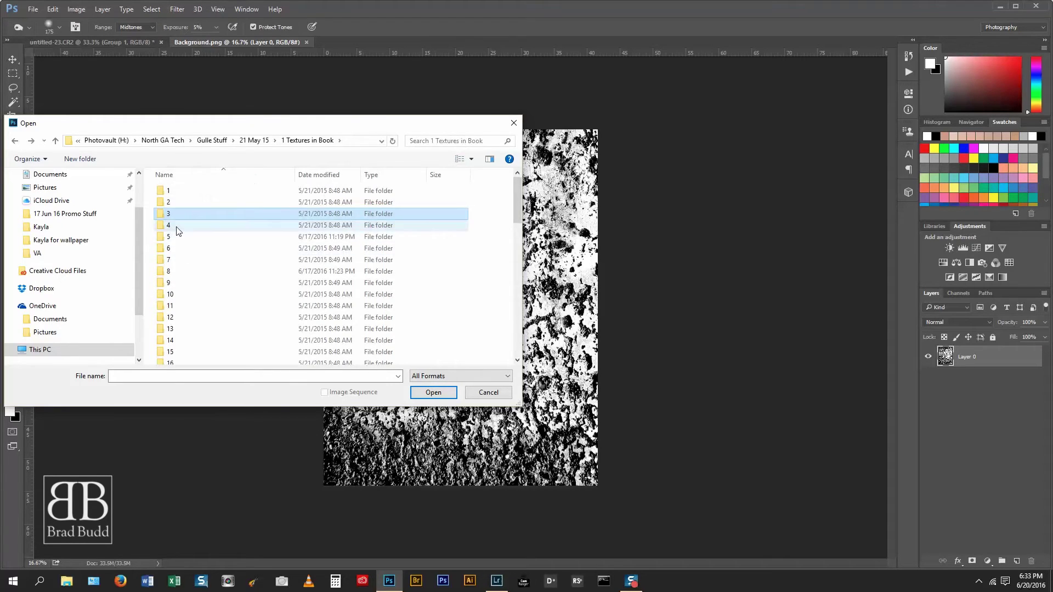
double_click(169, 225)
key("BackSpace")
double_click(171, 236)
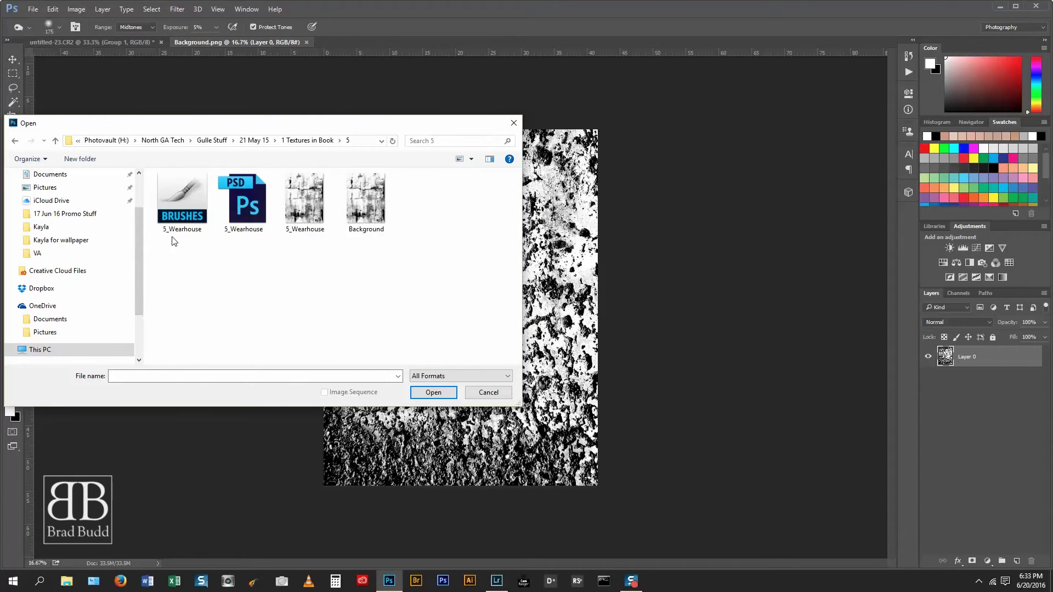
left_click(372, 213)
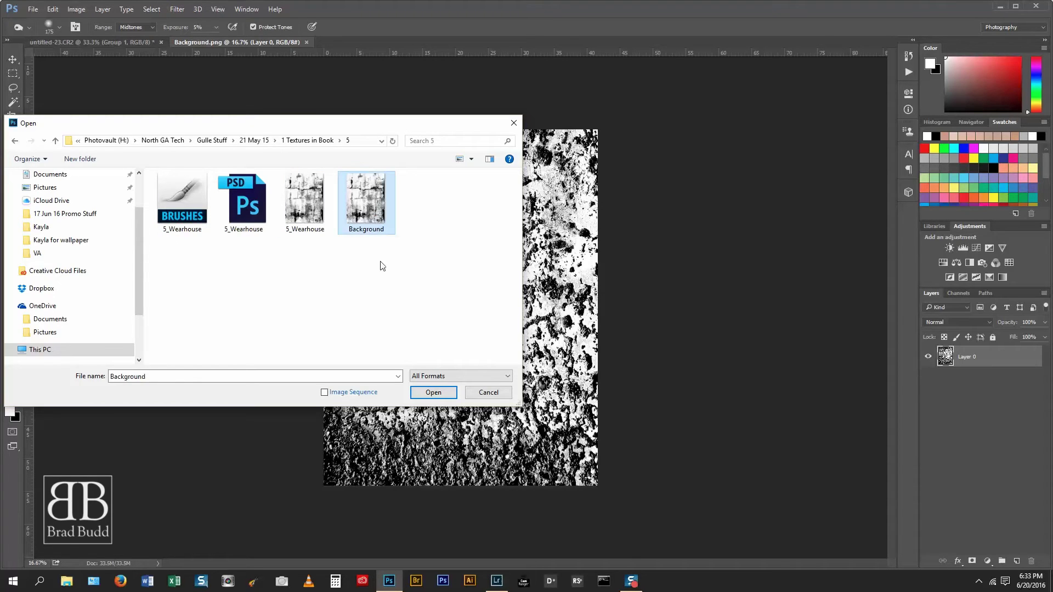
left_click(434, 392)
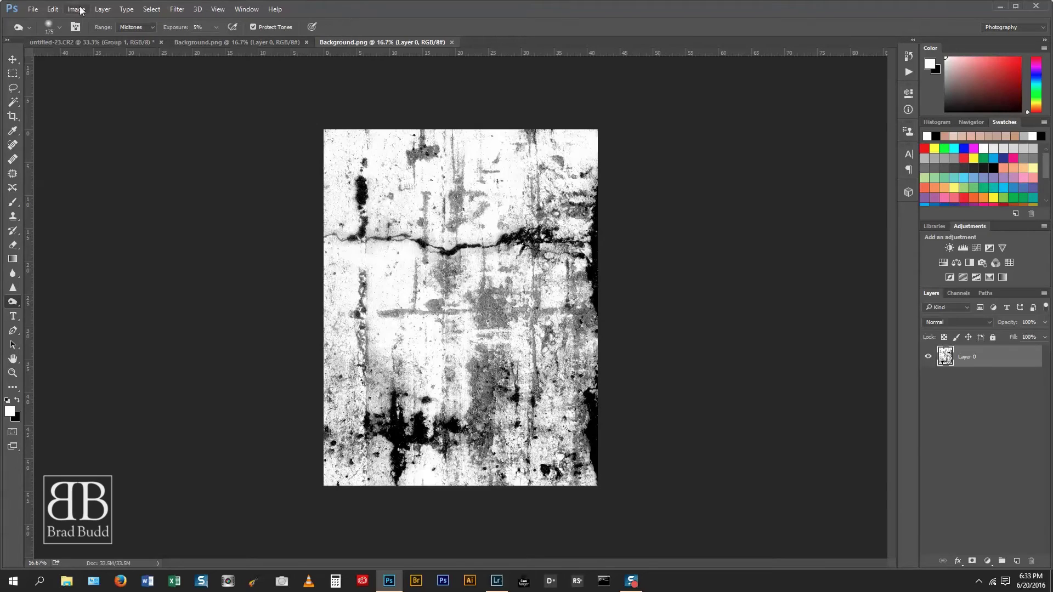
- Drag the concrete texture into the portrait with the Move tool and place Layer 5 above Layer 4
left_click(88, 40)
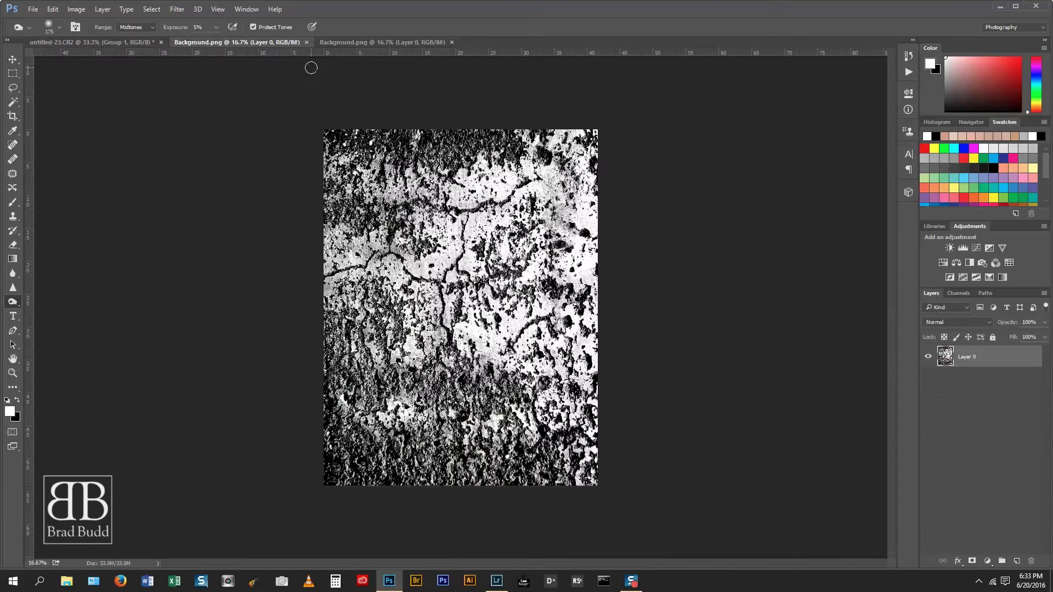
left_click(215, 42)
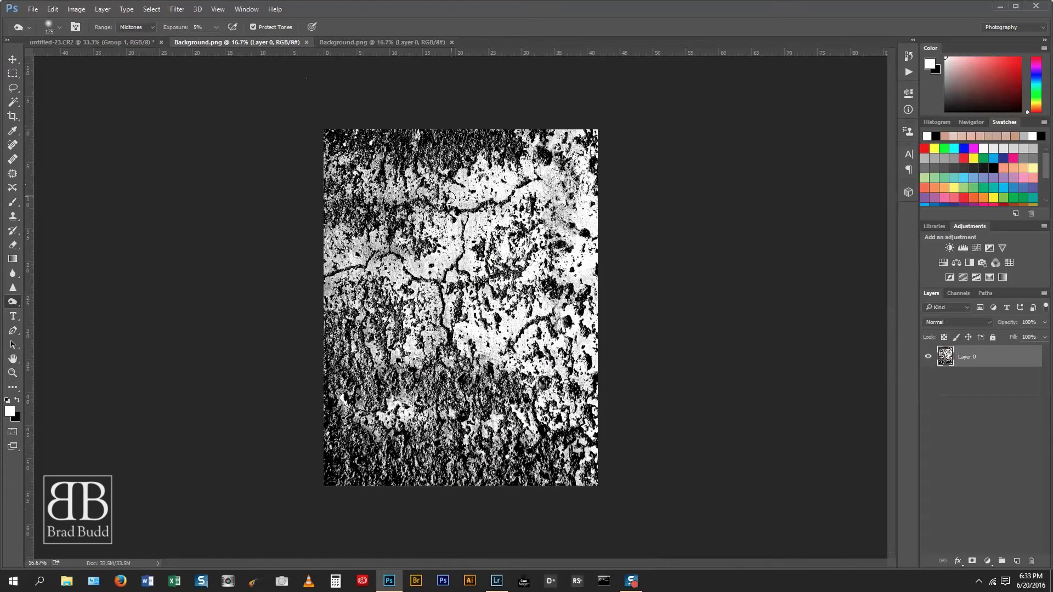
left_click(15, 59)
mouse_move(487, 301)
left_mouse_down()
mouse_move(88, 44)
mouse_move(436, 227)
left_mouse_up()
left_click_drag(514, 272, 523, 176)
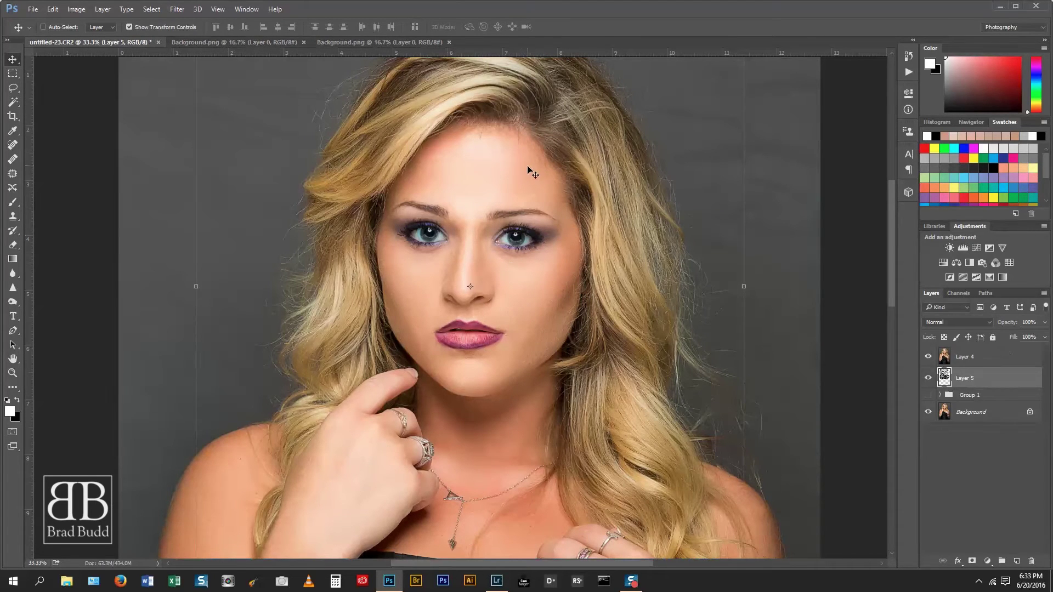
key("ctrl+minus")
key("ctrl+minus")
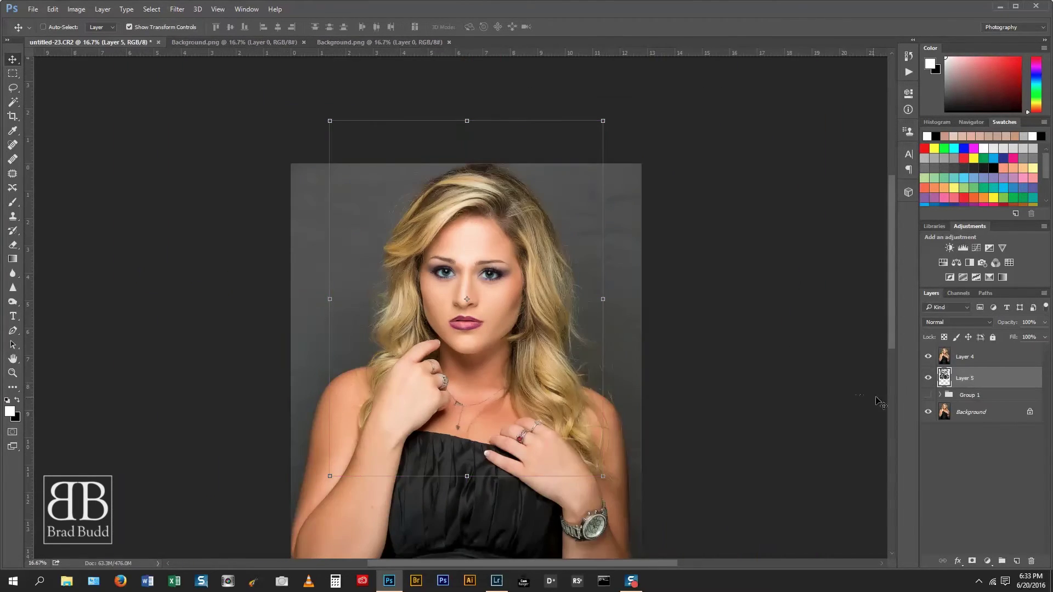
left_click_drag(993, 381, 991, 355)
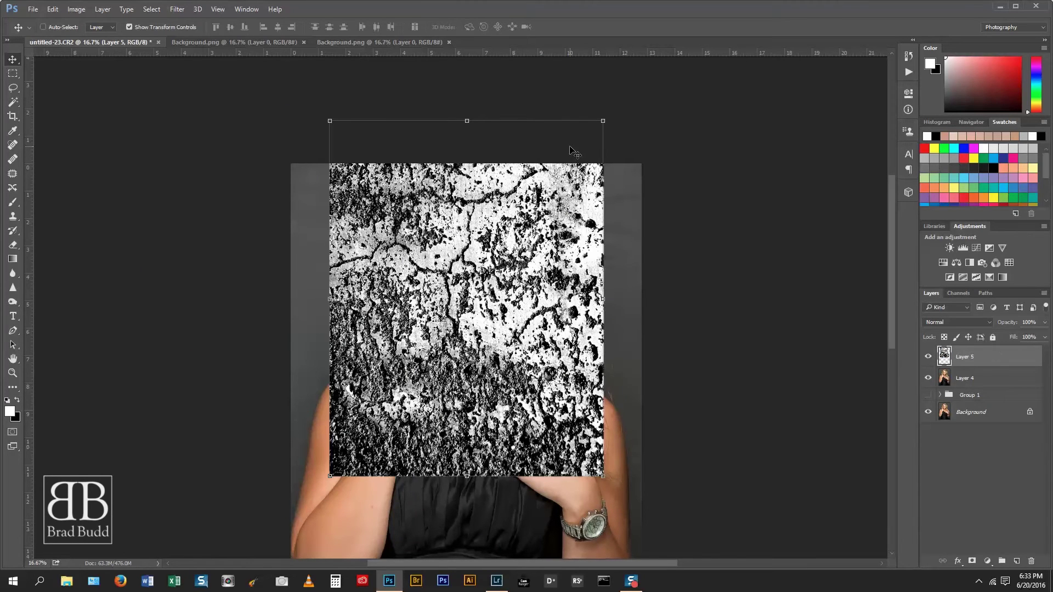
- Reposition the texture and scale it up to cover the whole photo
key("ctrl+minus")
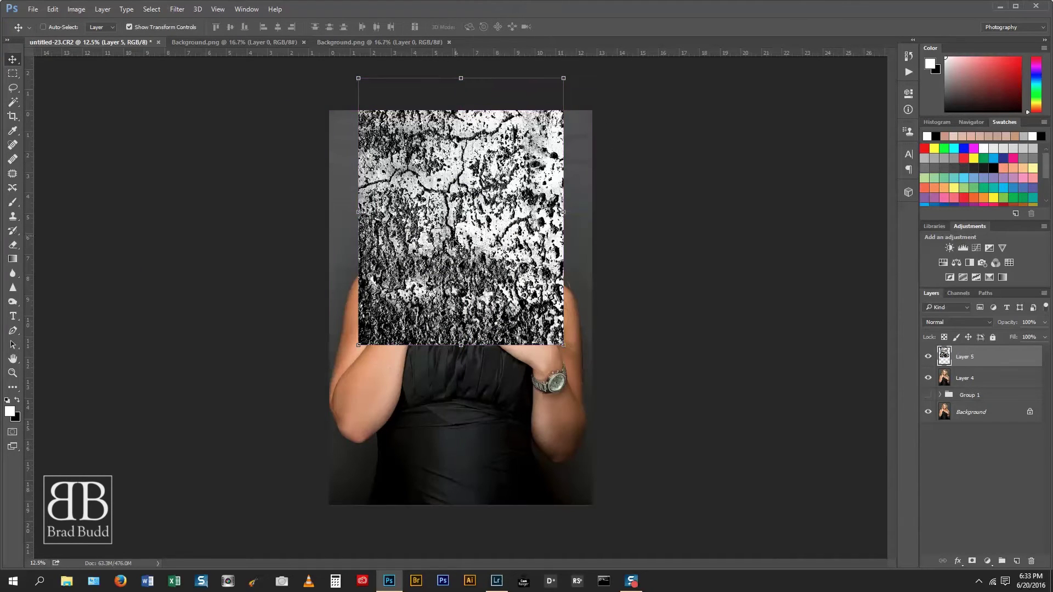
left_click_drag(456, 245, 458, 310)
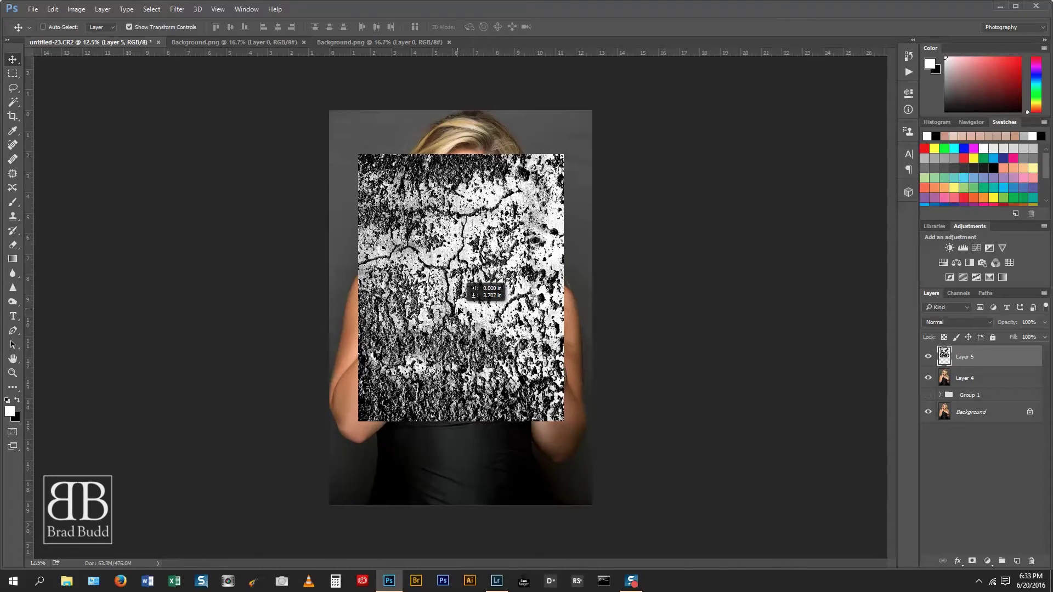
left_click_drag(459, 284, 461, 301)
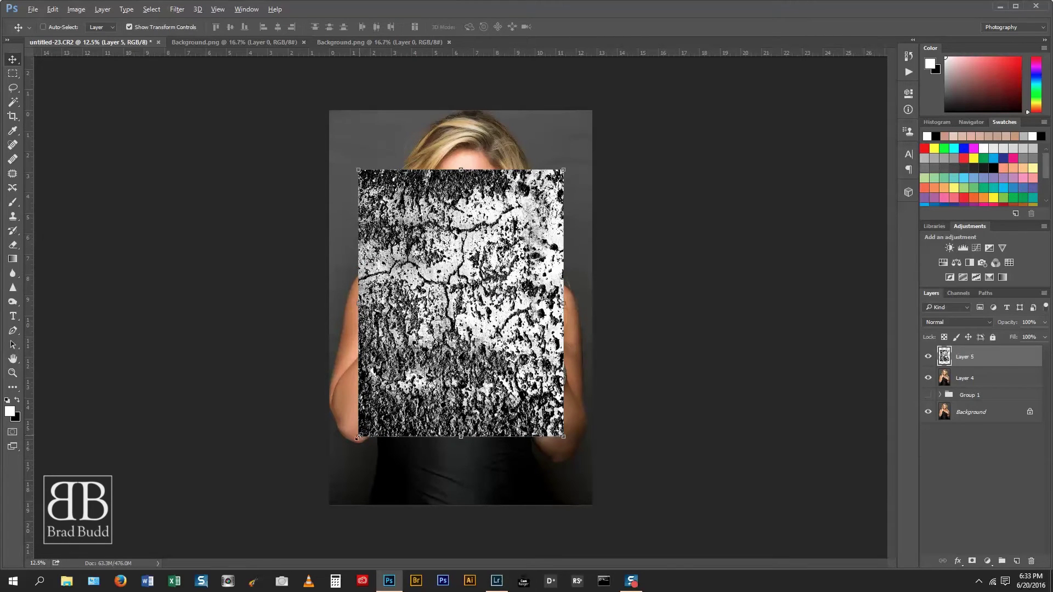
left_click_drag(358, 437, 302, 510)
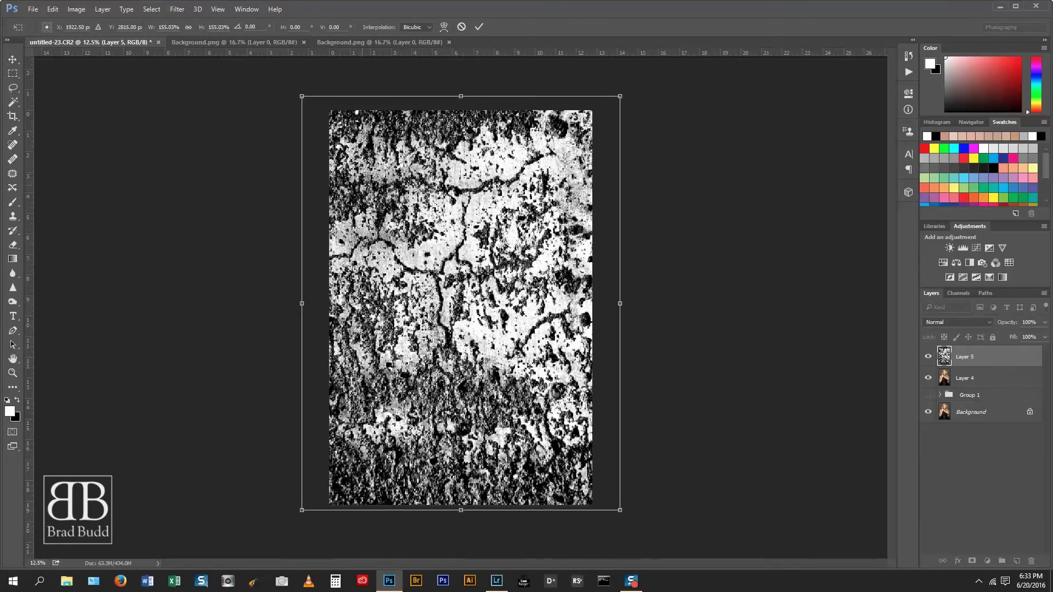
key("Return")
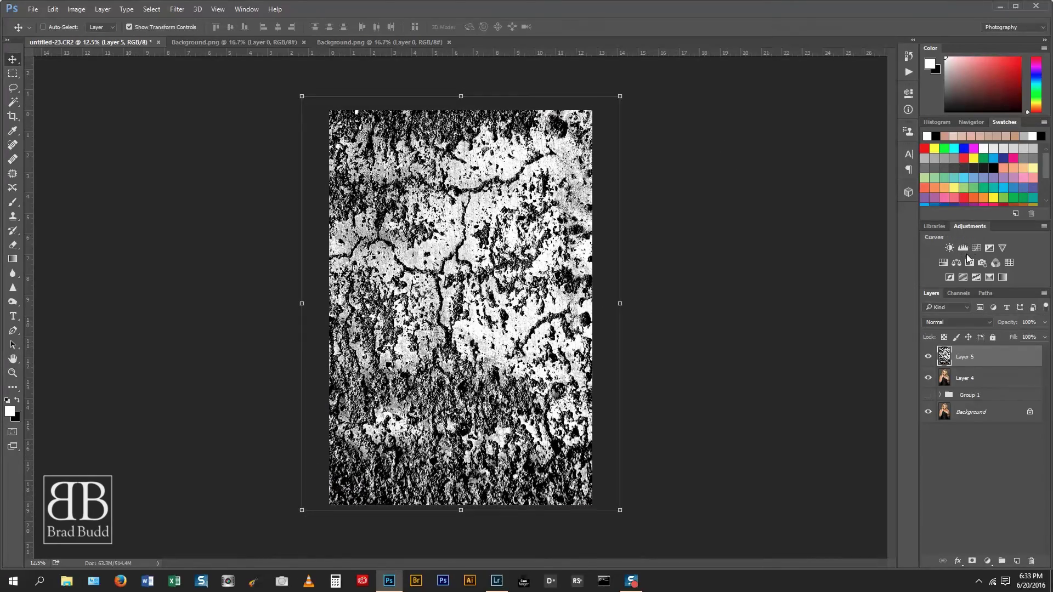
- Set Layer 5's blend mode to Soft Light, replacing Linear Light, and lower its opacity
left_click(985, 324)
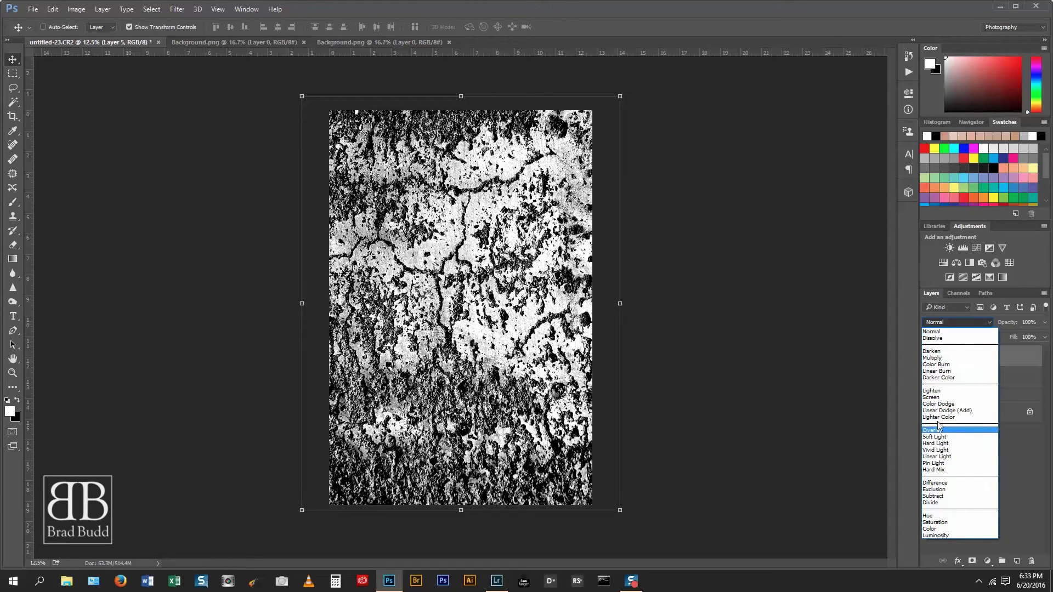
left_click(942, 457)
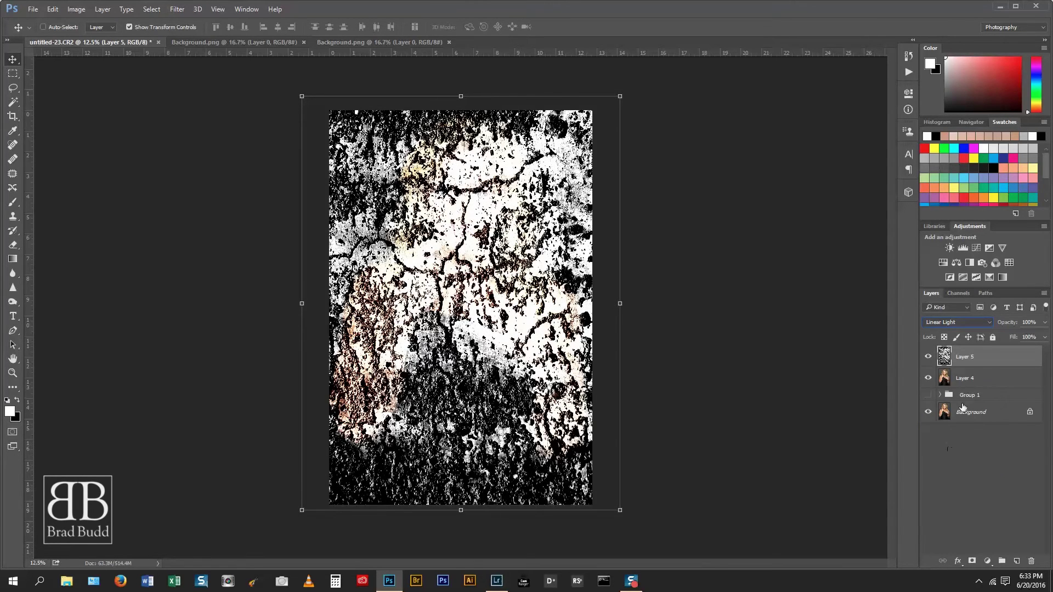
left_click(974, 324)
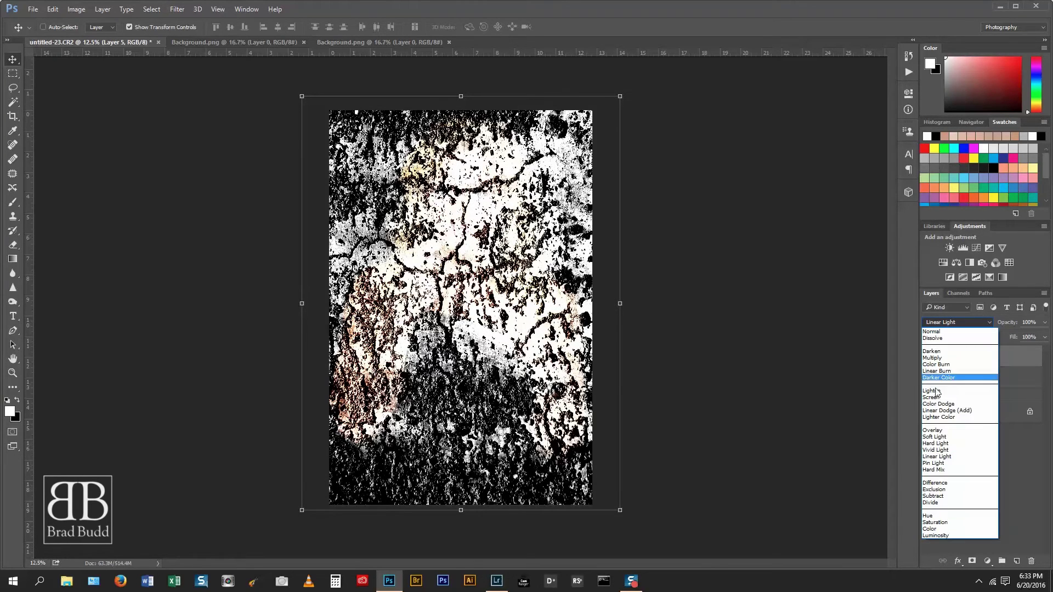
left_click(942, 436)
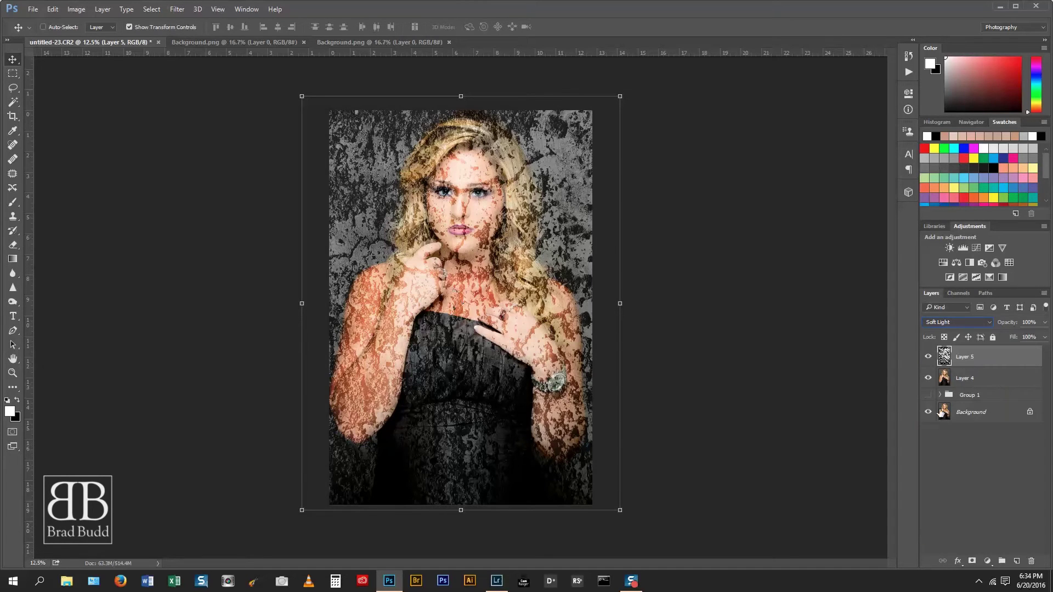
left_click_drag(1010, 326, 984, 325)
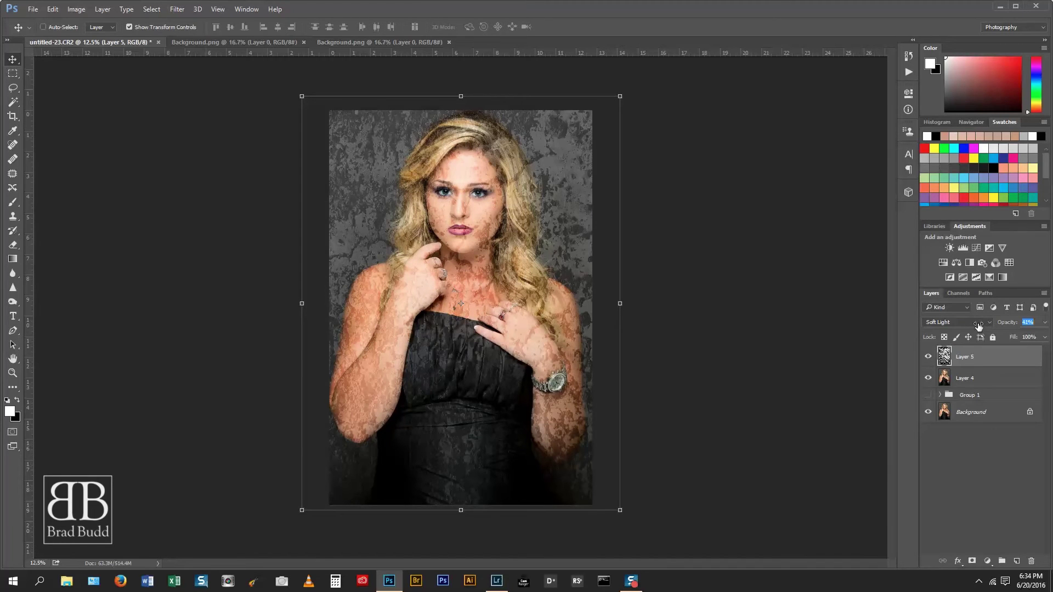
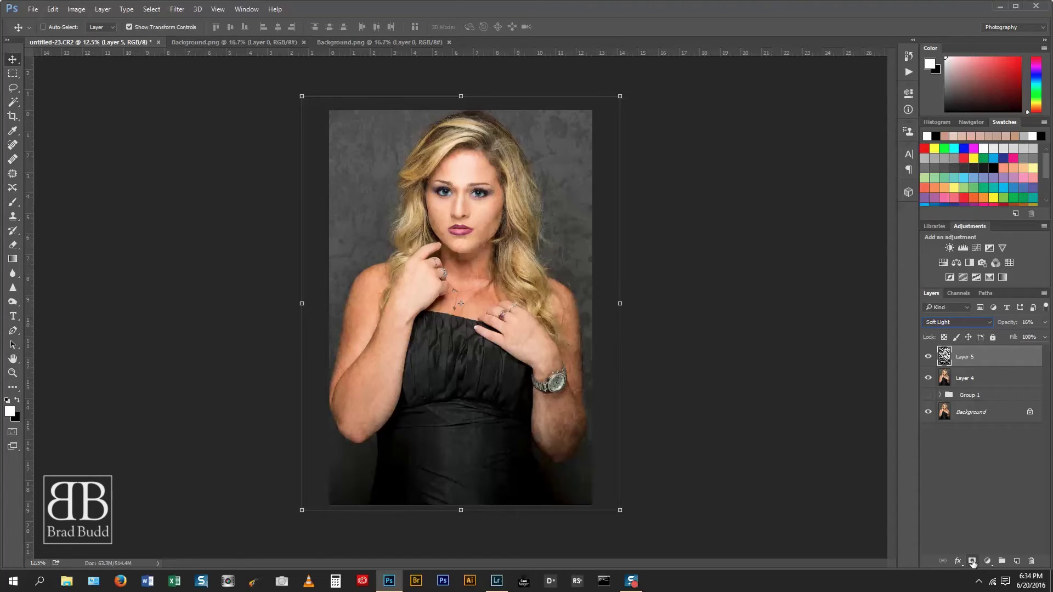
- Add a black layer mask to Layer 5 and pick the 400 px soft round brush
left_click(972, 562, "alt")
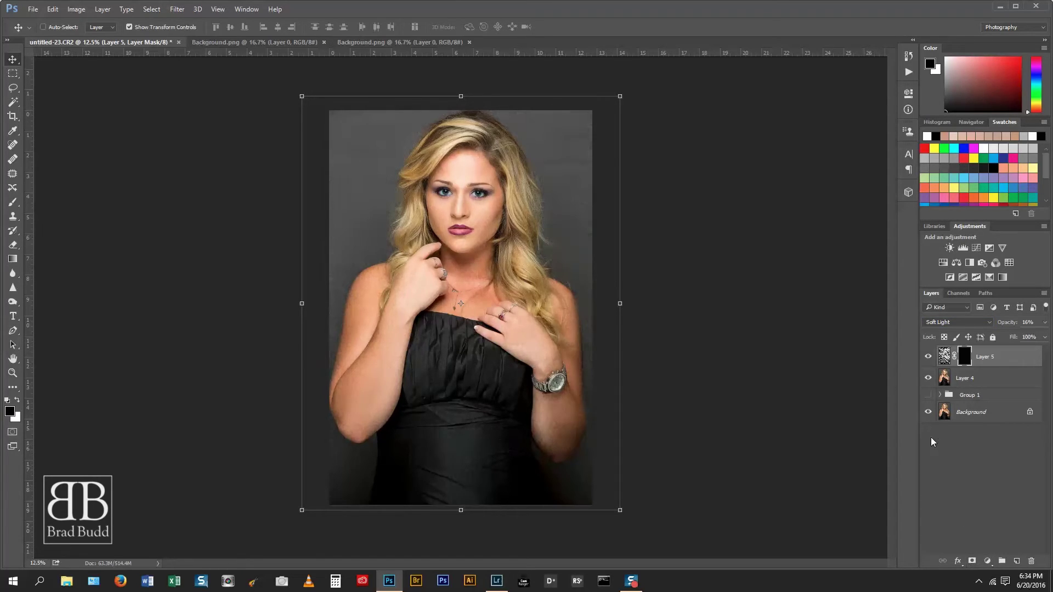
key("b")
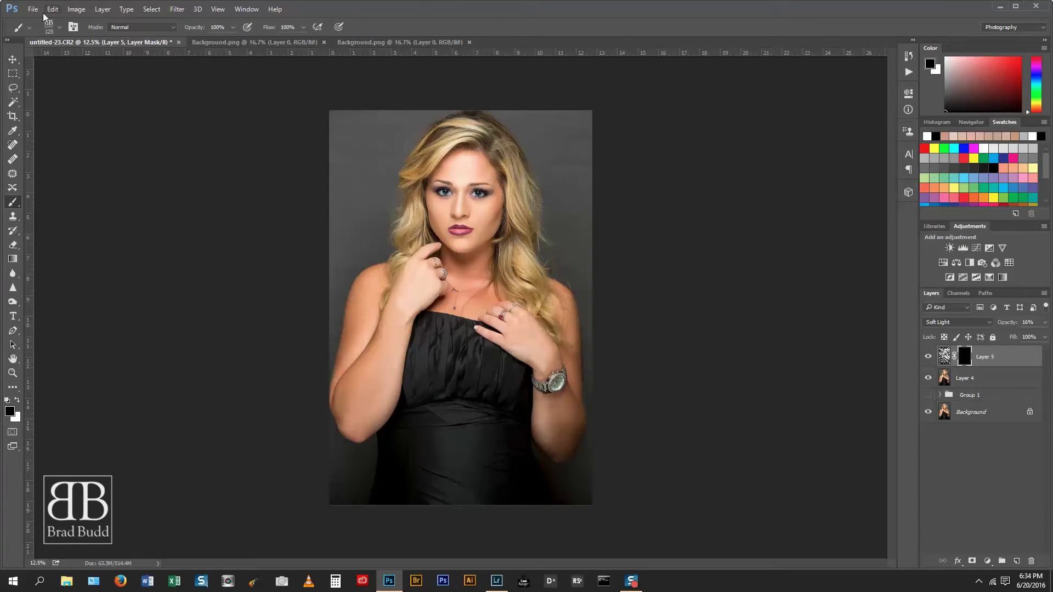
left_click(59, 28)
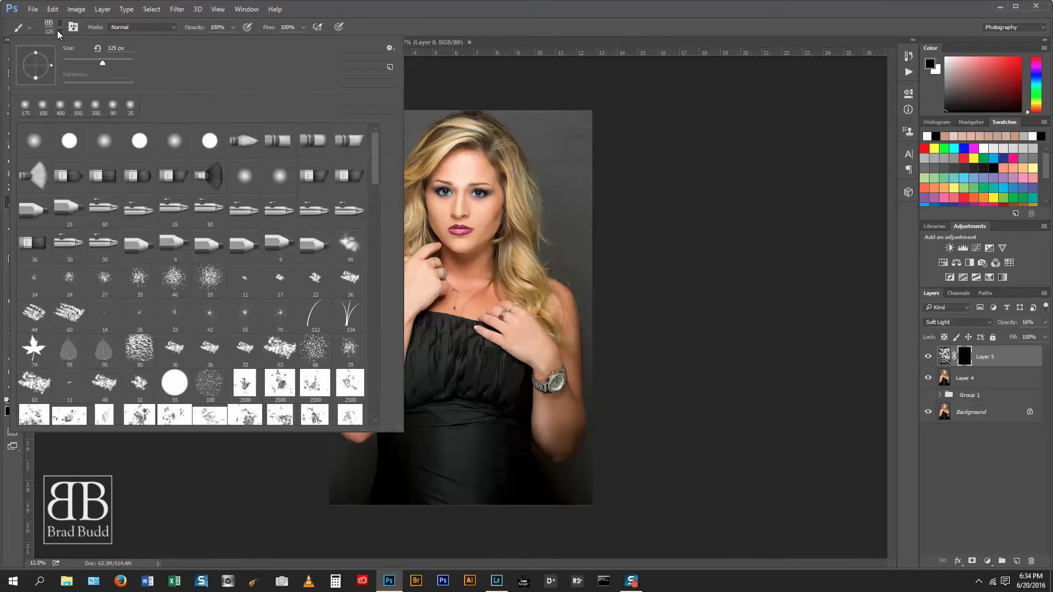
left_click(60, 107)
left_click(534, 72)
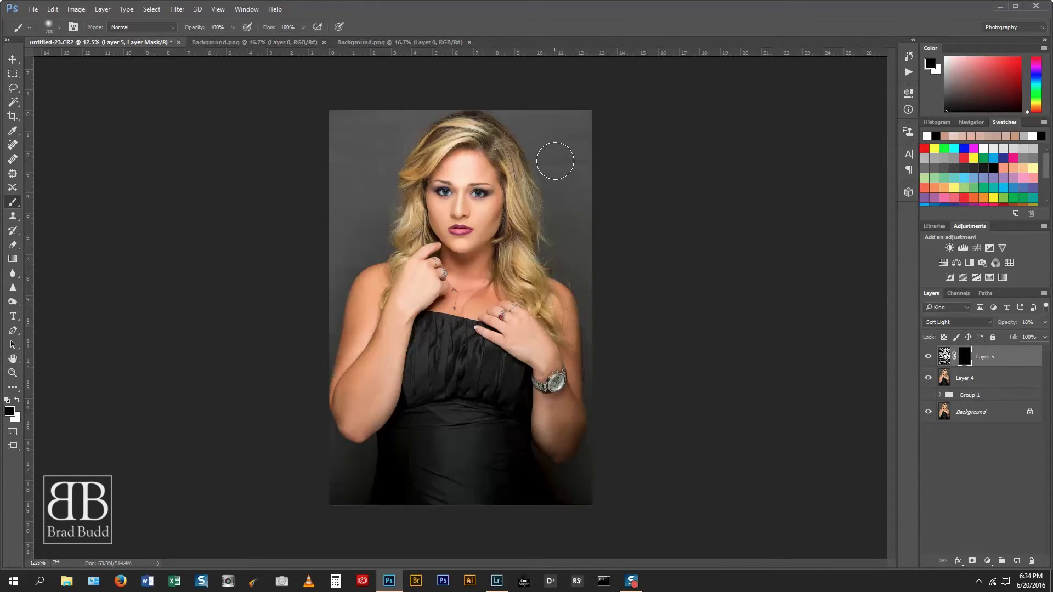
- Paint white on Layer 5's mask to reveal texture in the upper-left and left background
key("bracketright")
key("bracketright")
key("ctrl+plus")
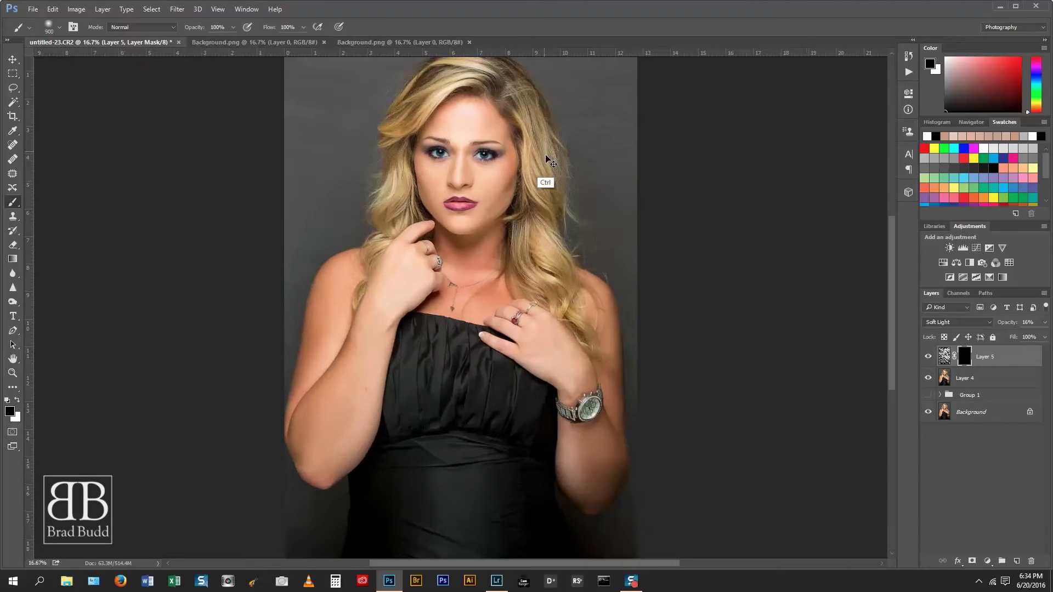
key("ctrl+plus")
key("ctrl+plus")
key("x")
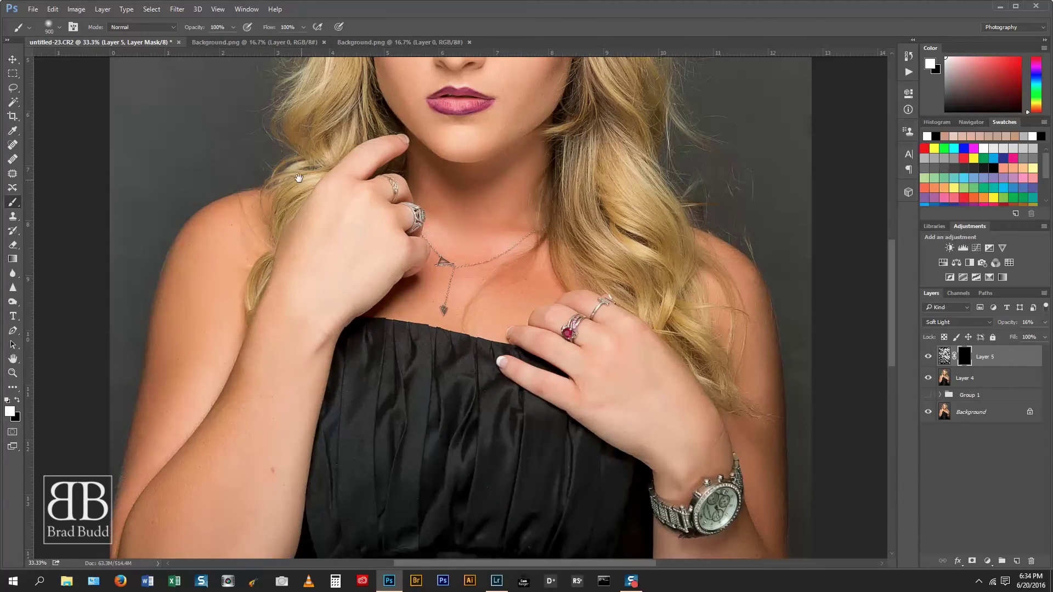
left_click_drag(298, 178, 410, 382)
left_click_drag(329, 195, 376, 359)
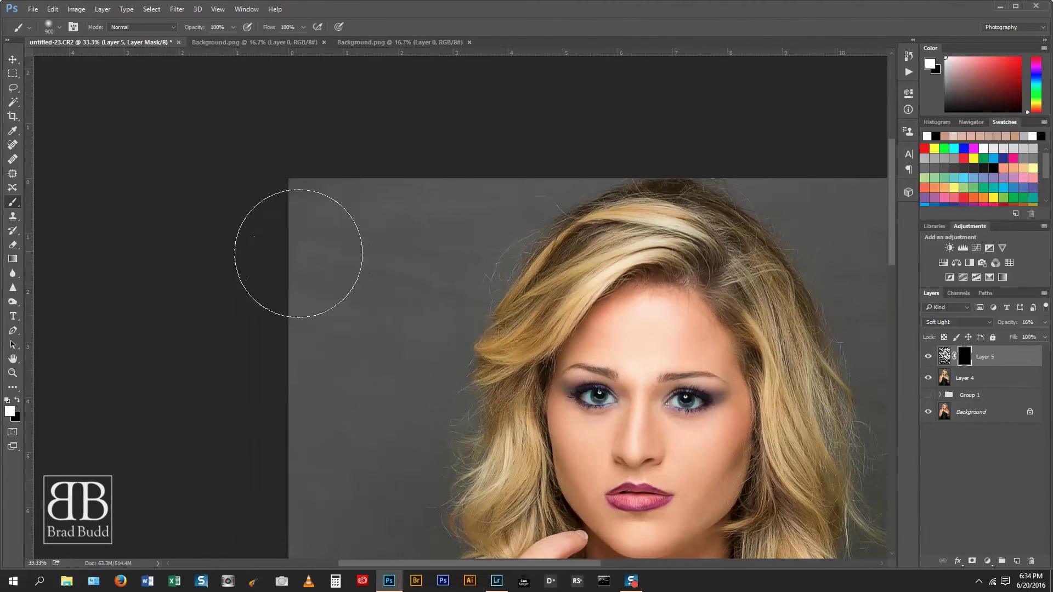
mouse_move(317, 207)
left_mouse_down()
mouse_move(336, 271)
mouse_move(492, 141)
left_mouse_up()
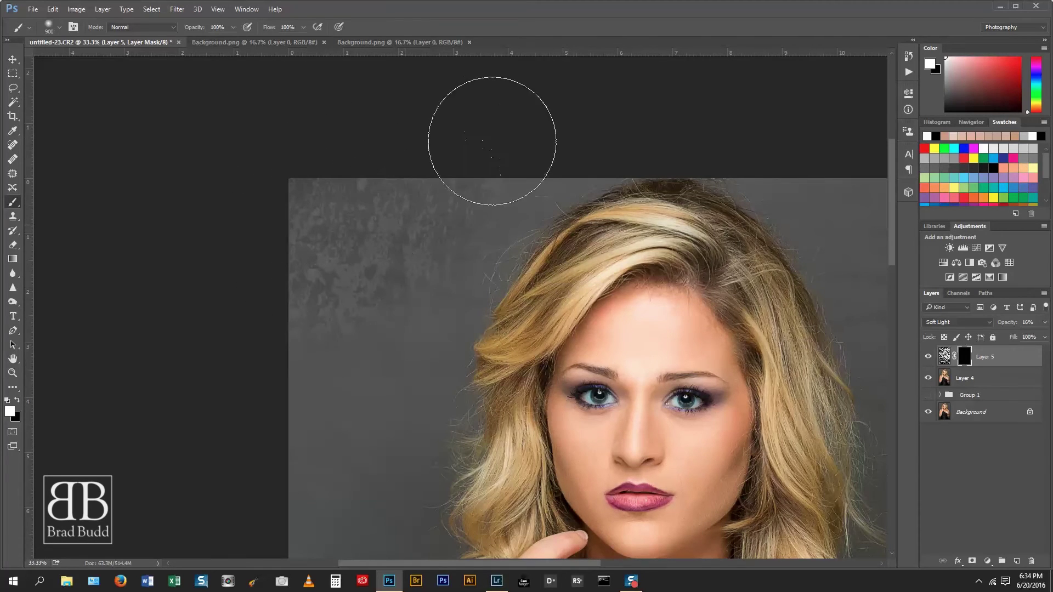
key("bracketleft")
key("bracketleft")
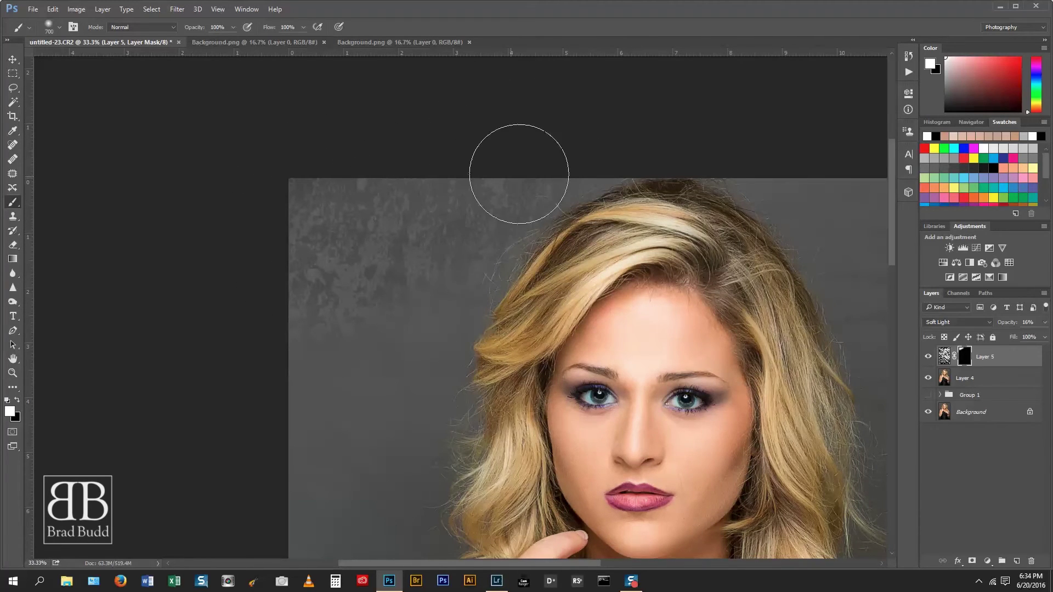
left_click_drag(397, 392, 408, 189)
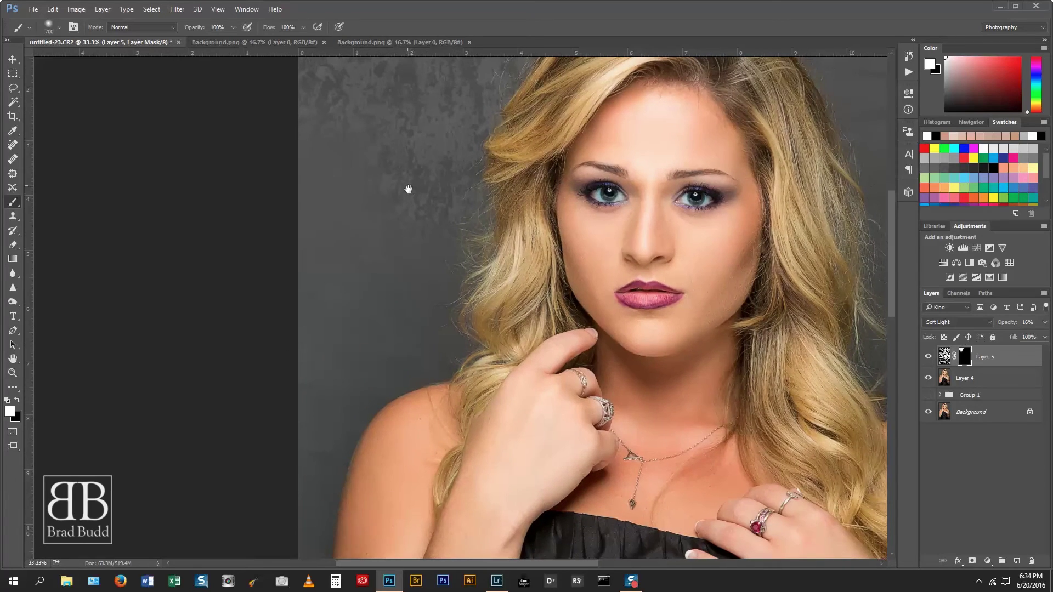
mouse_move(328, 230)
left_mouse_down()
mouse_move(294, 244)
mouse_move(419, 251)
mouse_move(411, 319)
mouse_move(306, 399)
mouse_move(380, 341)
mouse_move(341, 369)
mouse_move(332, 174)
mouse_move(268, 348)
mouse_move(270, 404)
left_mouse_up()
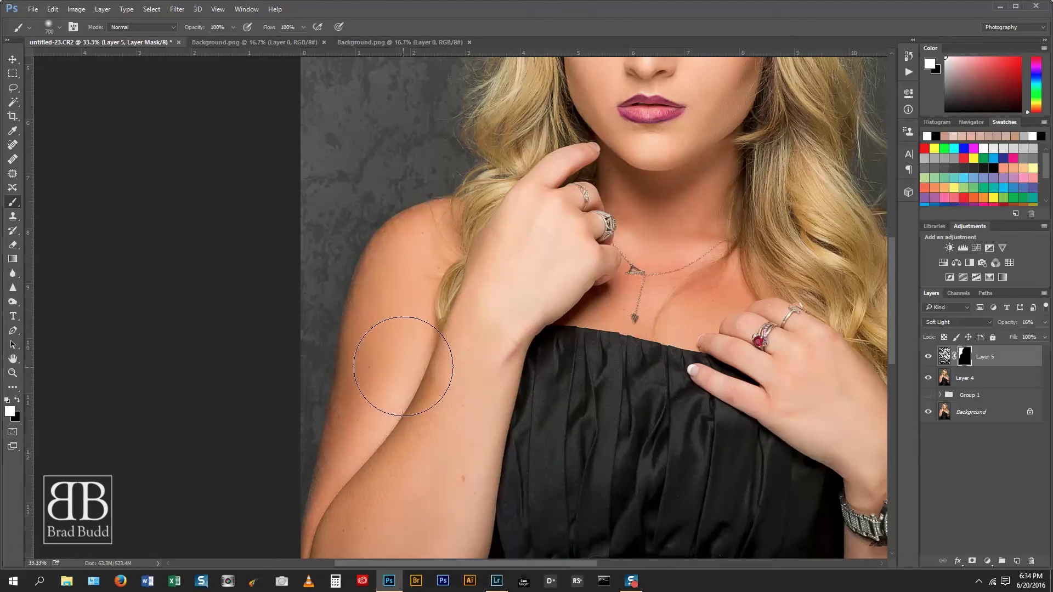
- Reveal texture around the dress, hands, face and head with a 300 px brush, then 700 px
left_click_drag(383, 371, 404, 106)
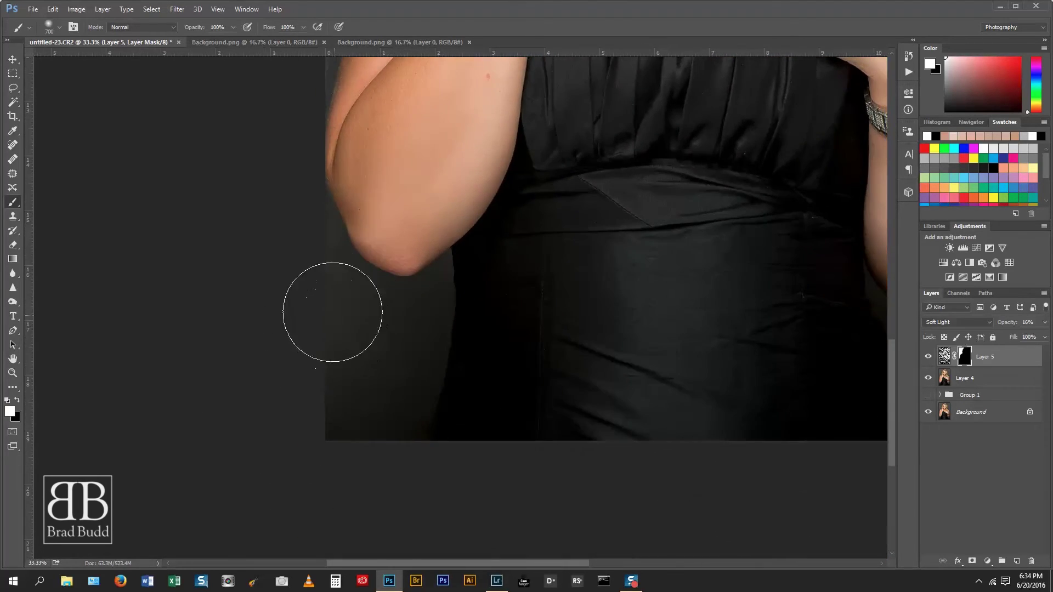
key("bracketleft")
key("bracketleft")
key("bracketleft")
key("bracketleft")
left_click_drag(631, 314, 285, 374)
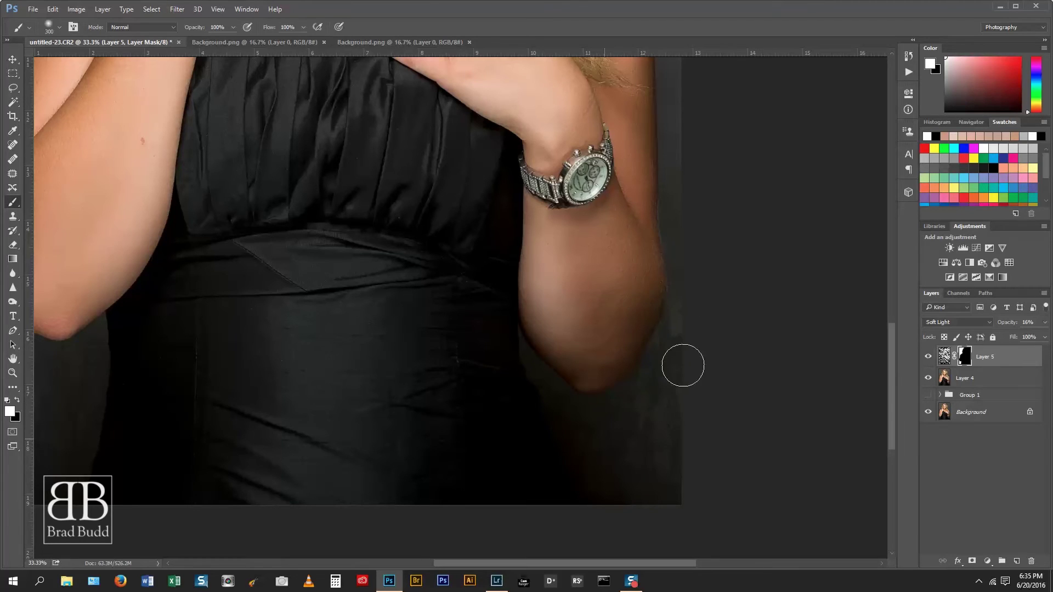
left_click_drag(686, 214, 664, 411)
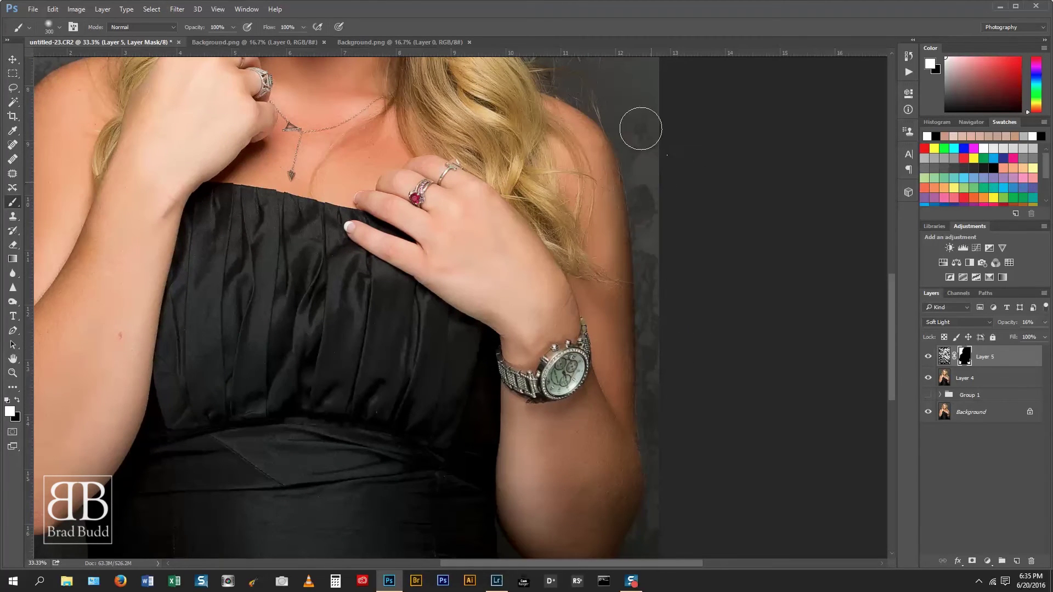
mouse_move(641, 129)
left_mouse_down()
mouse_move(649, 279)
mouse_move(587, 210)
mouse_move(630, 156)
mouse_move(667, 234)
left_mouse_up()
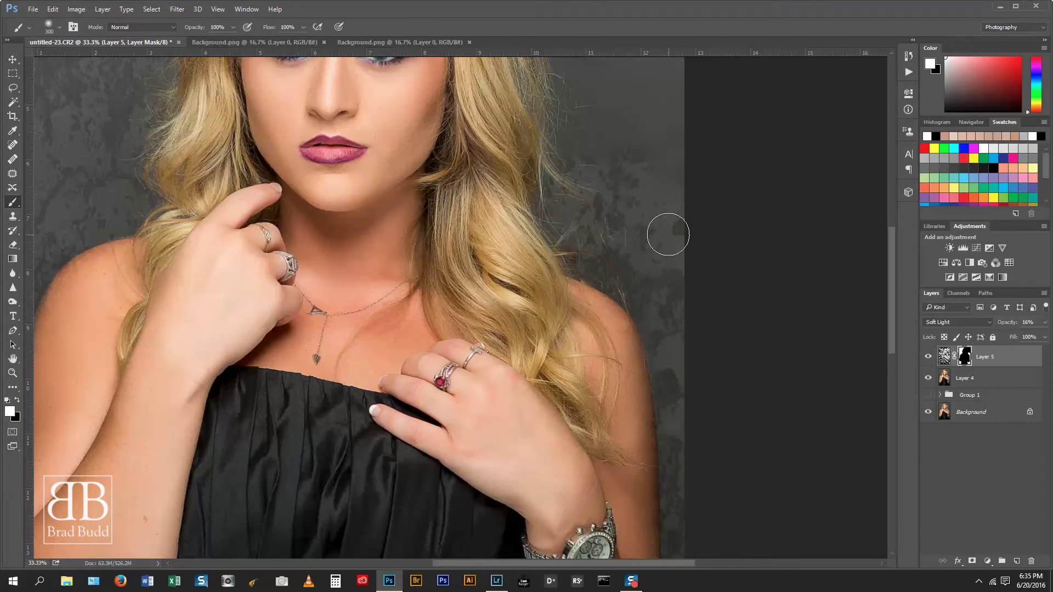
left_click_drag(654, 193, 647, 329)
key("bracketright")
key("bracketright")
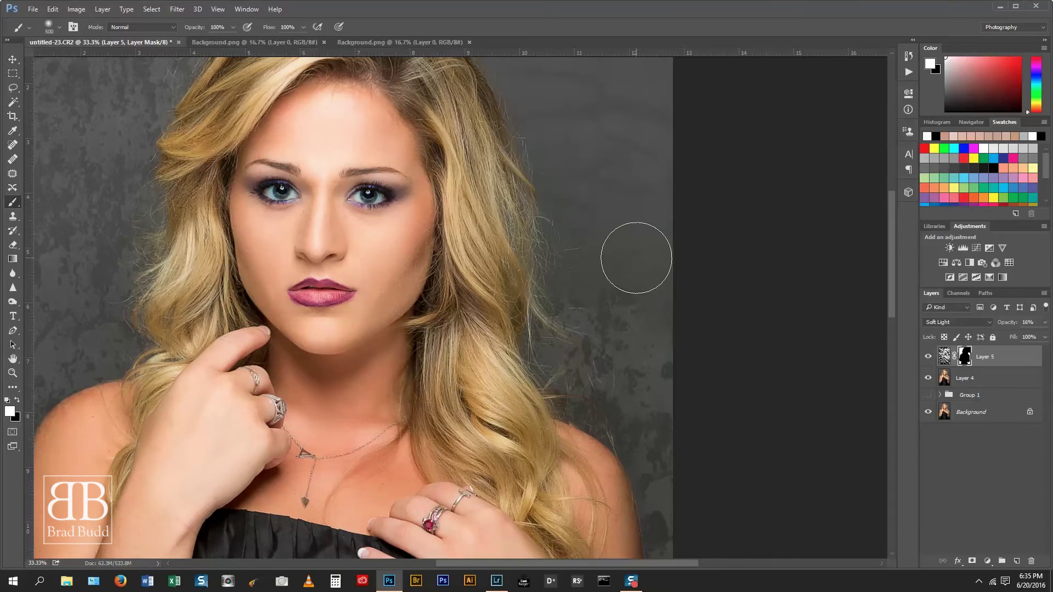
key("bracketright")
key("bracketright")
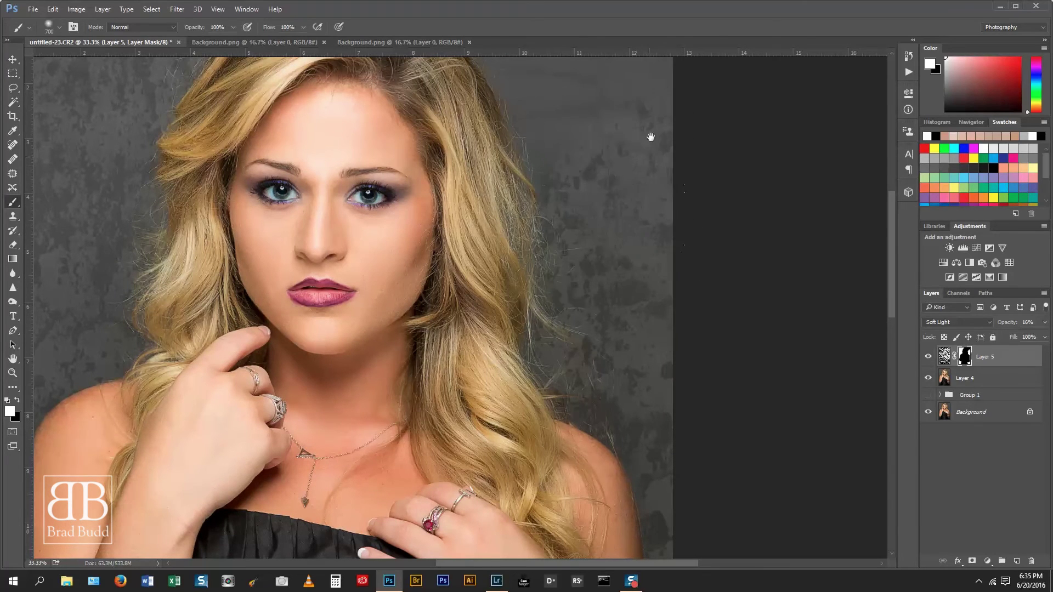
left_click_drag(650, 137, 664, 324)
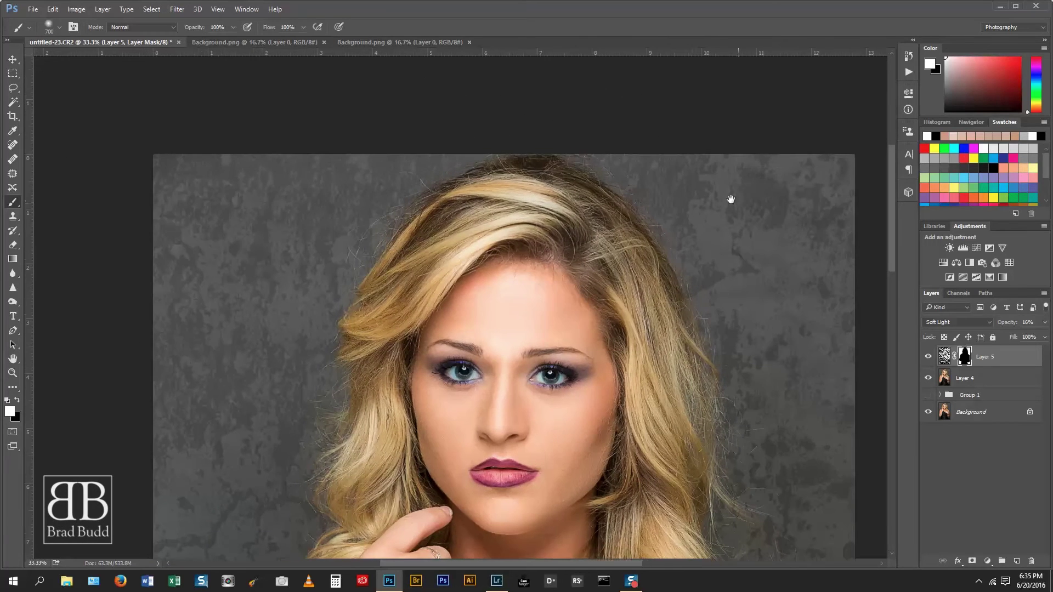
- Paint black along the shoulder, arm and elbow edges, then zoom out to the whole portrait
left_click_drag(624, 201, 778, 191)
mouse_move(339, 269)
left_mouse_down()
mouse_move(482, 230)
mouse_move(470, 183)
left_mouse_up()
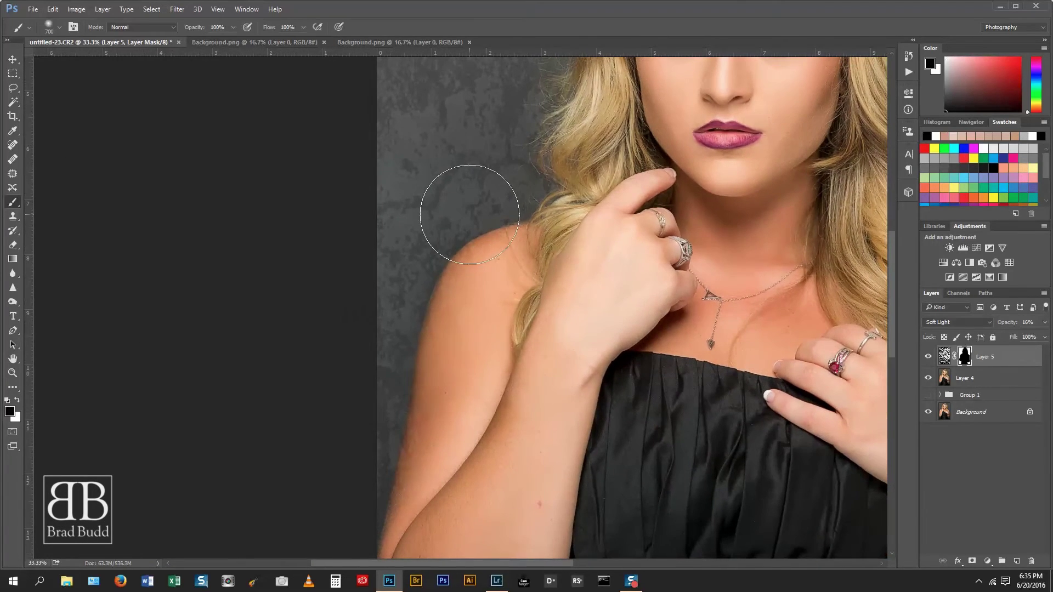
key("bracketleft")
key("bracketleft")
key("bracketleft")
left_click_drag(415, 489, 437, 348)
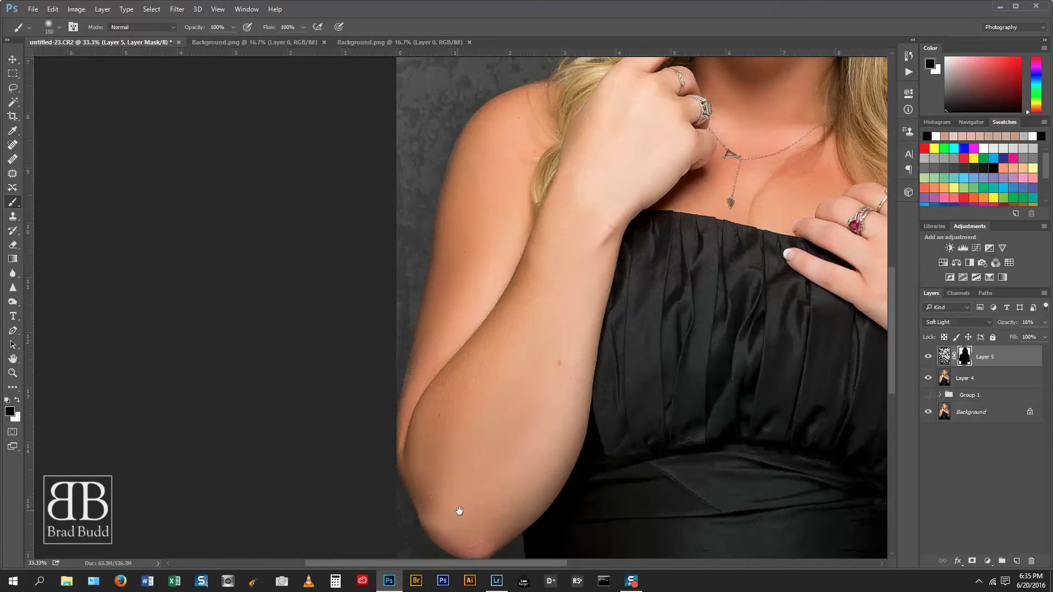
left_click_drag(459, 511, 450, 365)
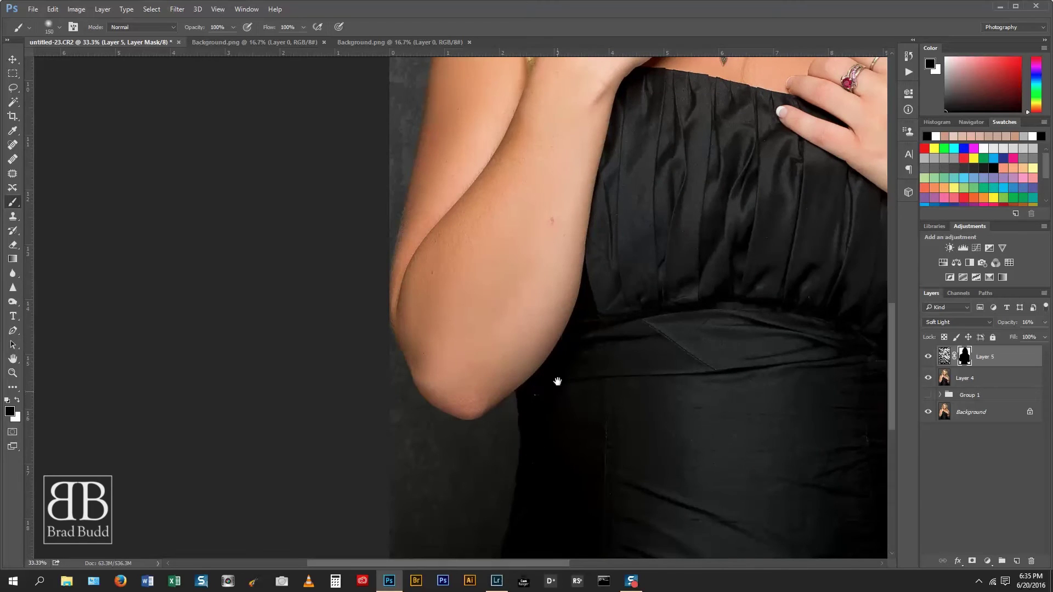
mouse_move(557, 381)
left_mouse_down()
mouse_move(550, 188)
mouse_move(451, 313)
left_mouse_up()
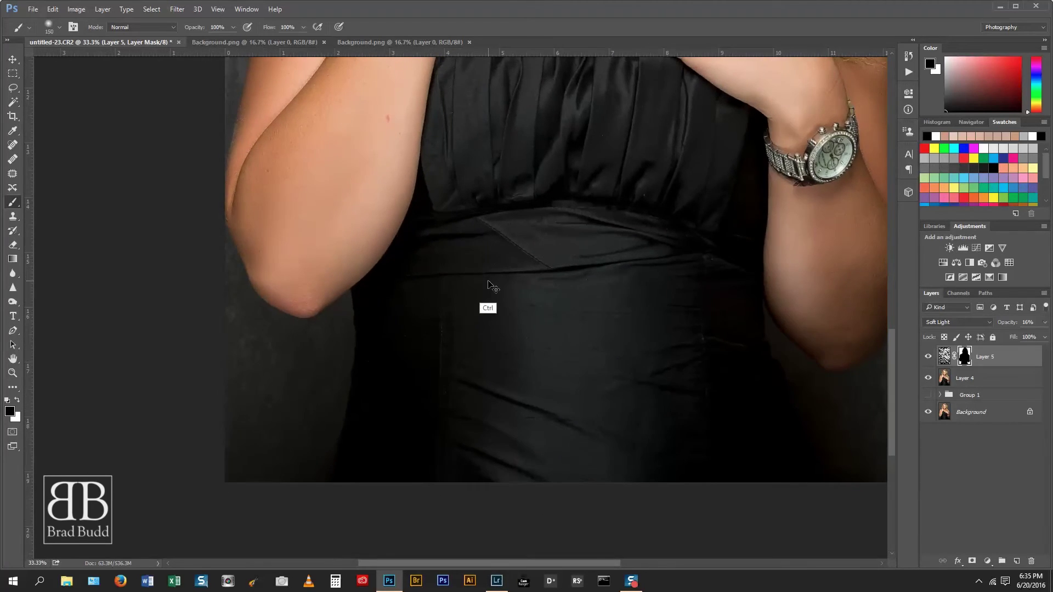
key("ctrl+minus")
key("ctrl+minus")
key("ctrl+minus")
key("ctrl+minus")
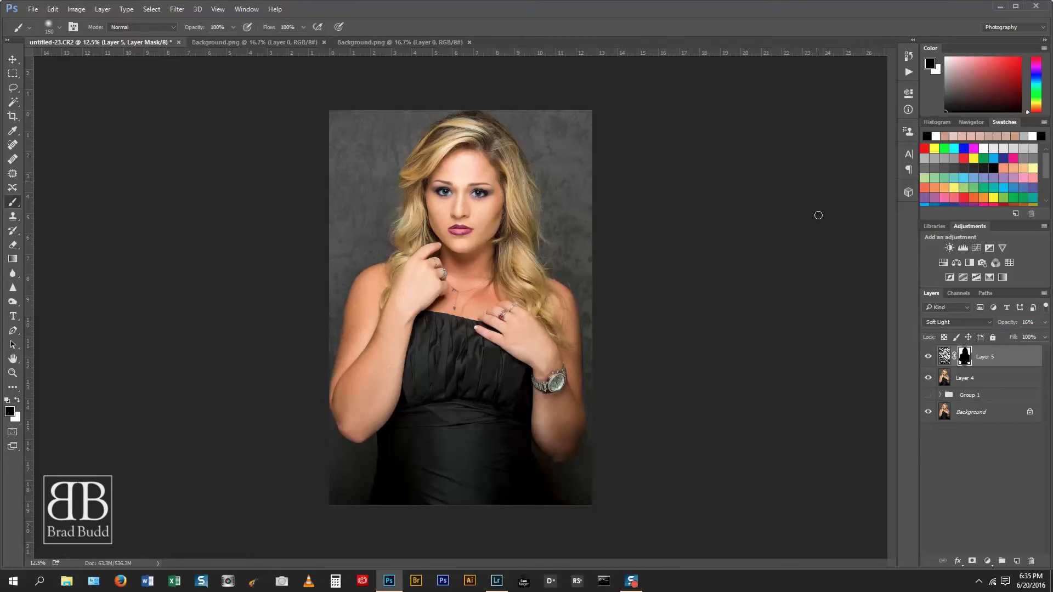
- Drag the Background.png texture onto the portrait as Layer 6 and scale it over the canvas
left_click(377, 43)
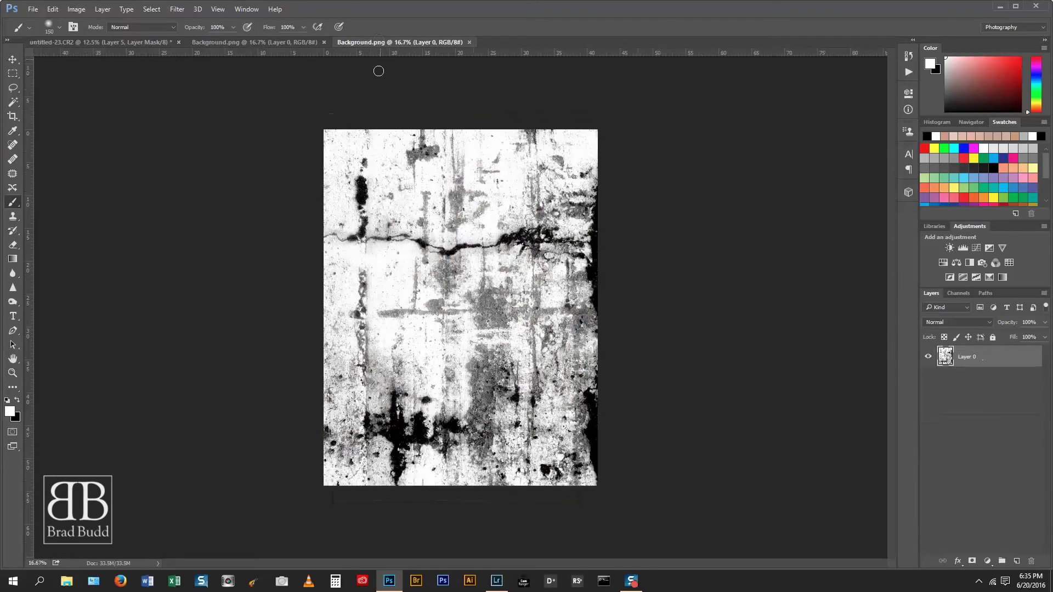
left_click(13, 59)
left_click_drag(443, 246, 203, 104)
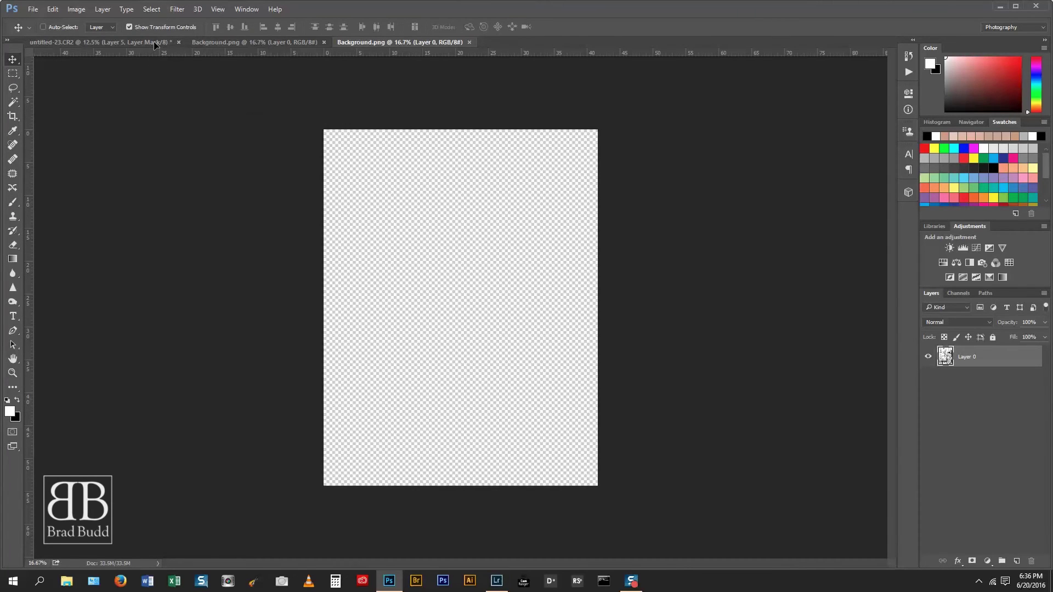
left_click_drag(154, 43, 313, 157)
left_click_drag(421, 247, 427, 251)
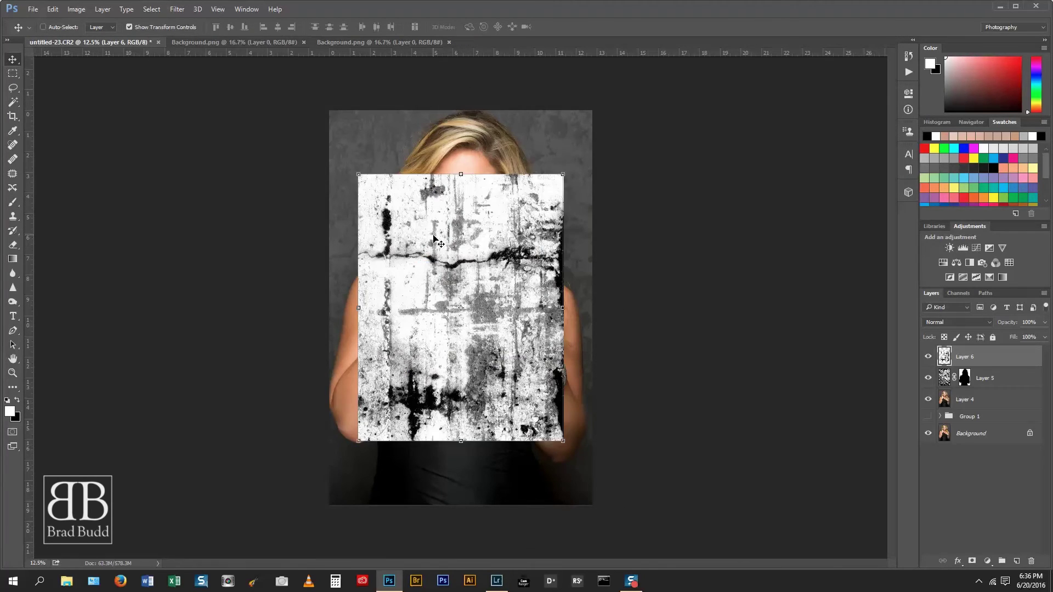
mouse_move(359, 174)
left_mouse_down()
mouse_move(287, 85)
mouse_move(303, 102)
left_mouse_up()
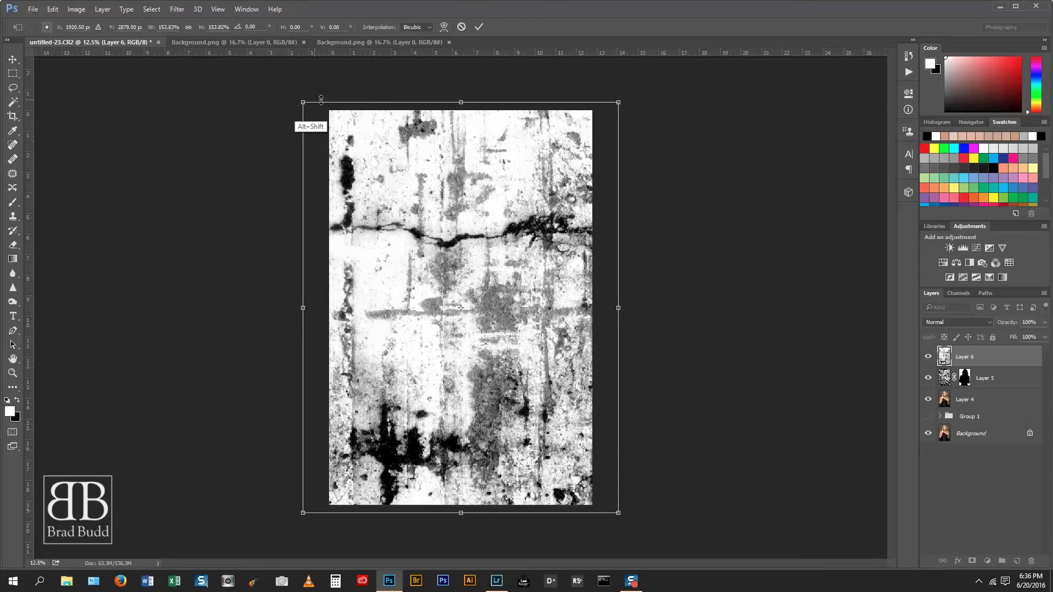
left_click(478, 27)
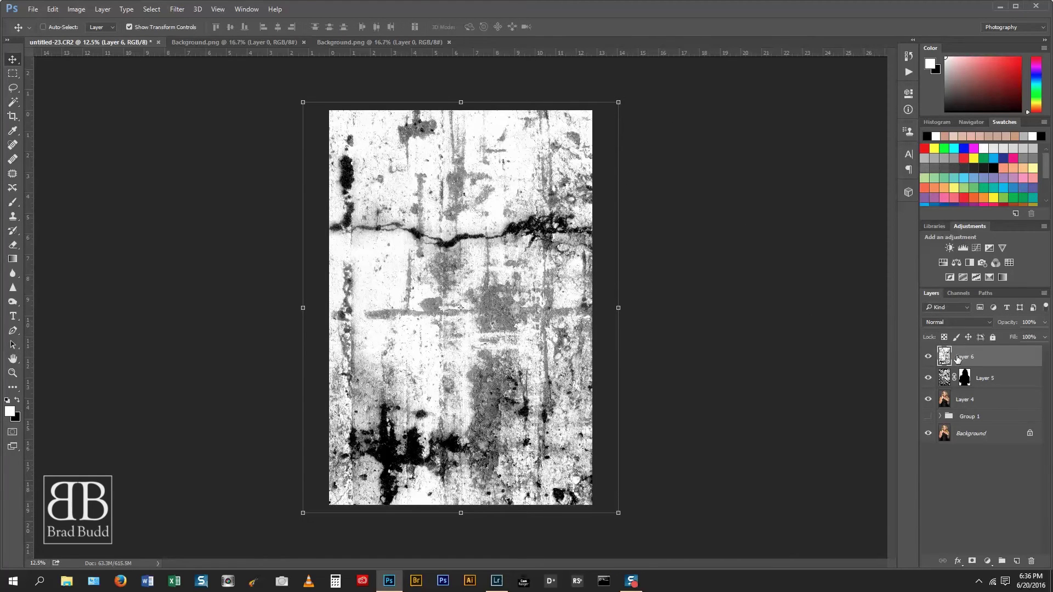
- Set Layer 6 to Soft Light, copy Layer 5's mask onto it, and lower its opacity
left_click(980, 323)
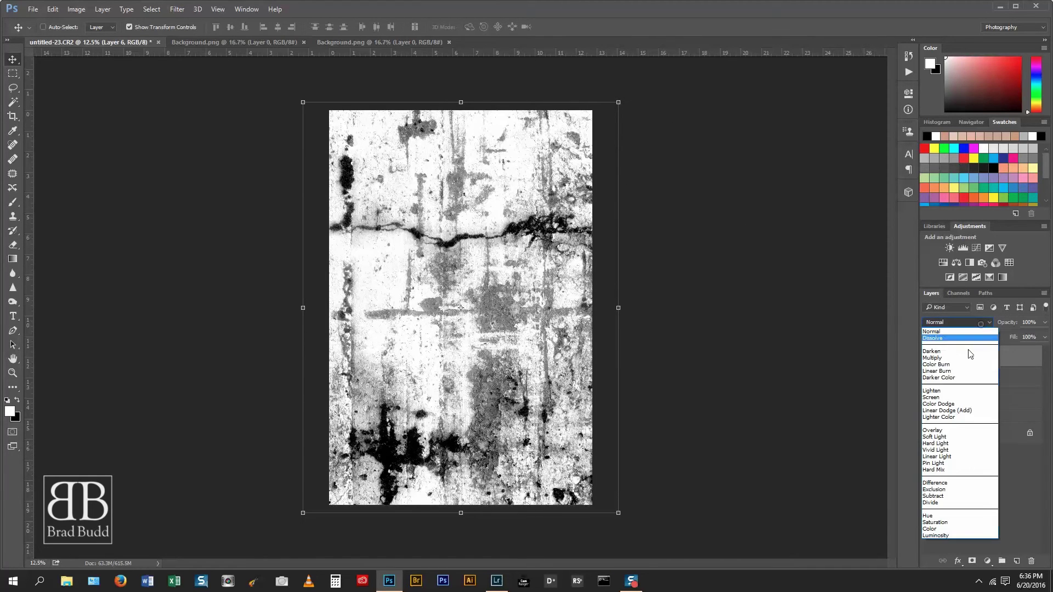
left_click(939, 437)
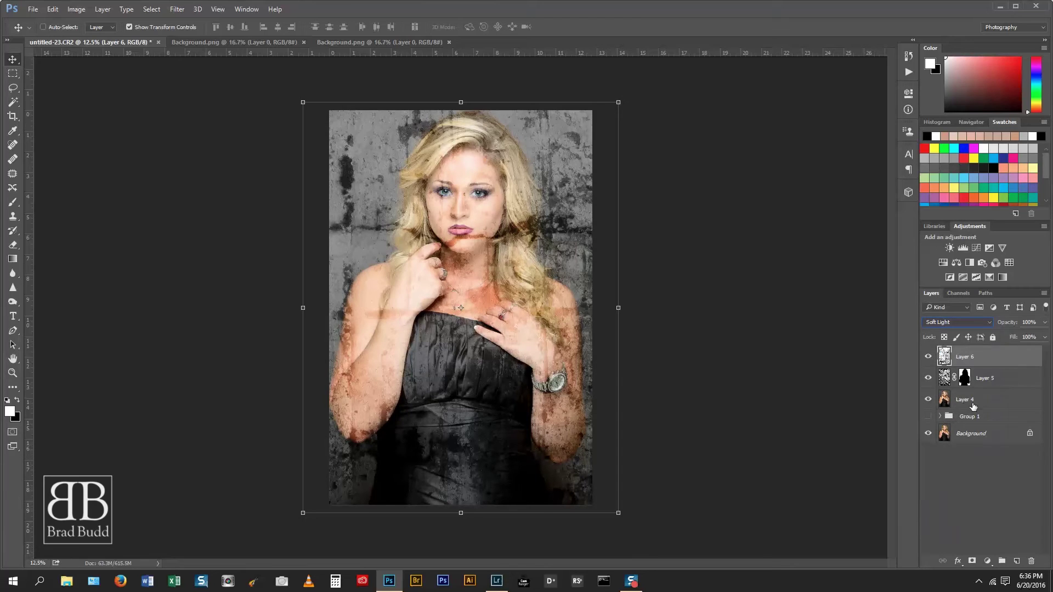
left_click_drag(964, 377, 987, 356)
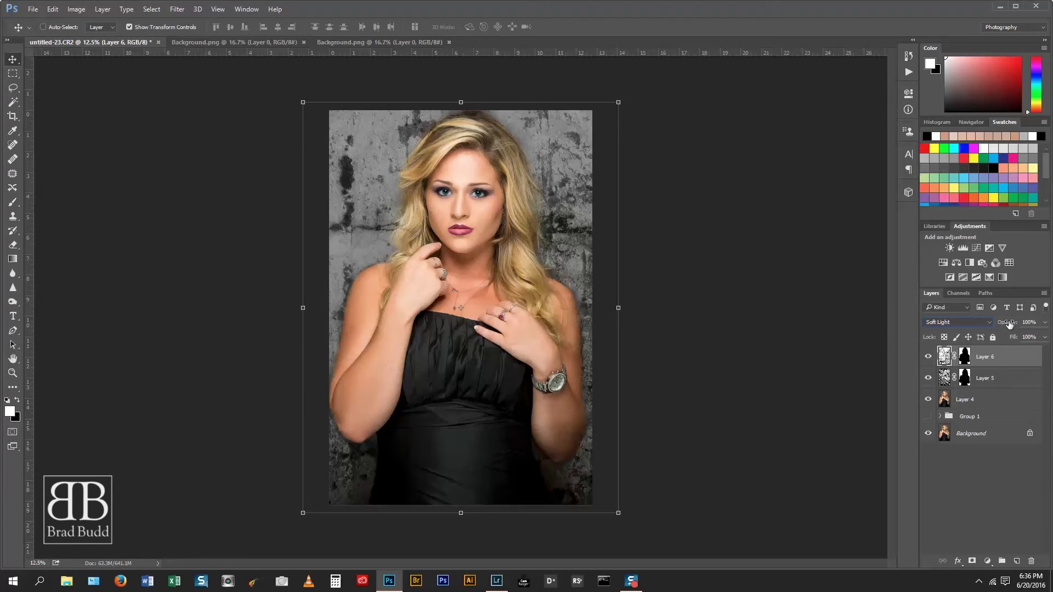
left_click_drag(1008, 323, 989, 326)
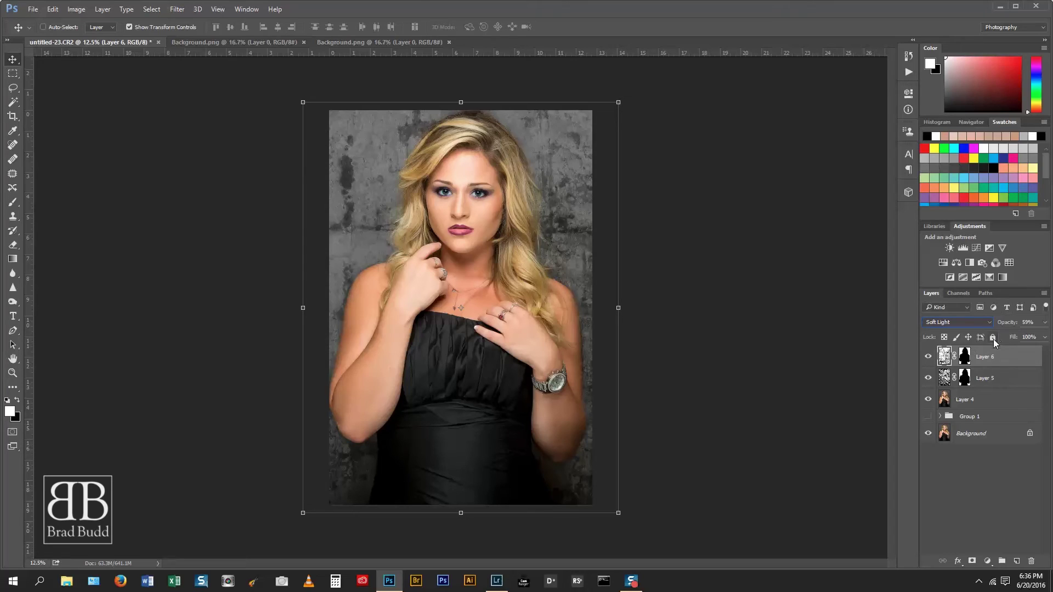
left_click_drag(1008, 322, 989, 325)
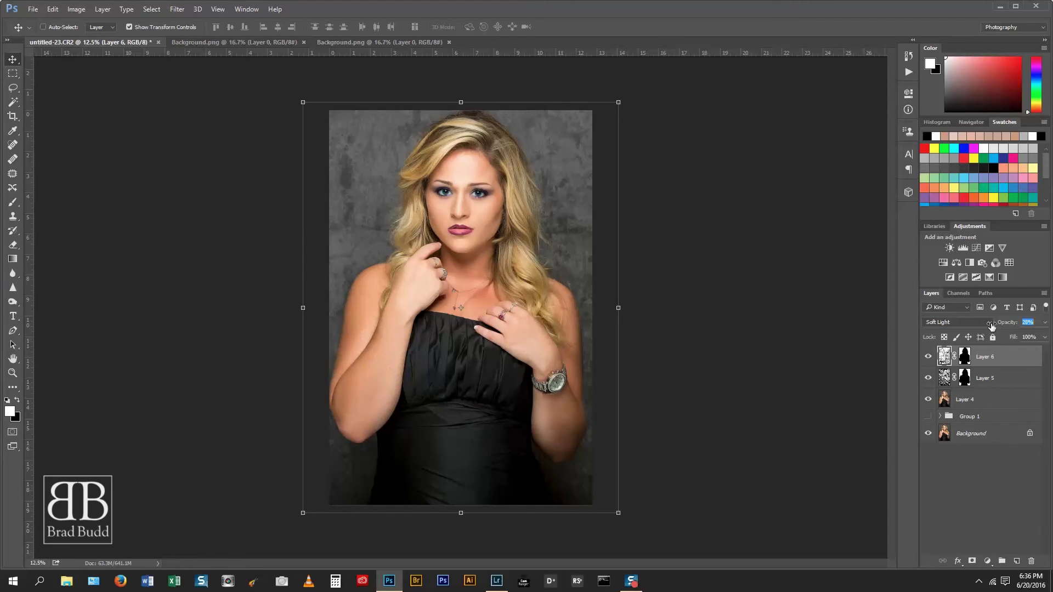
left_click(927, 358)
- Move Layer 5 above Layer 6, set Layer 6 to 14% and raise Layer 5 to 21% opacity
left_click_drag(948, 378, 946, 355)
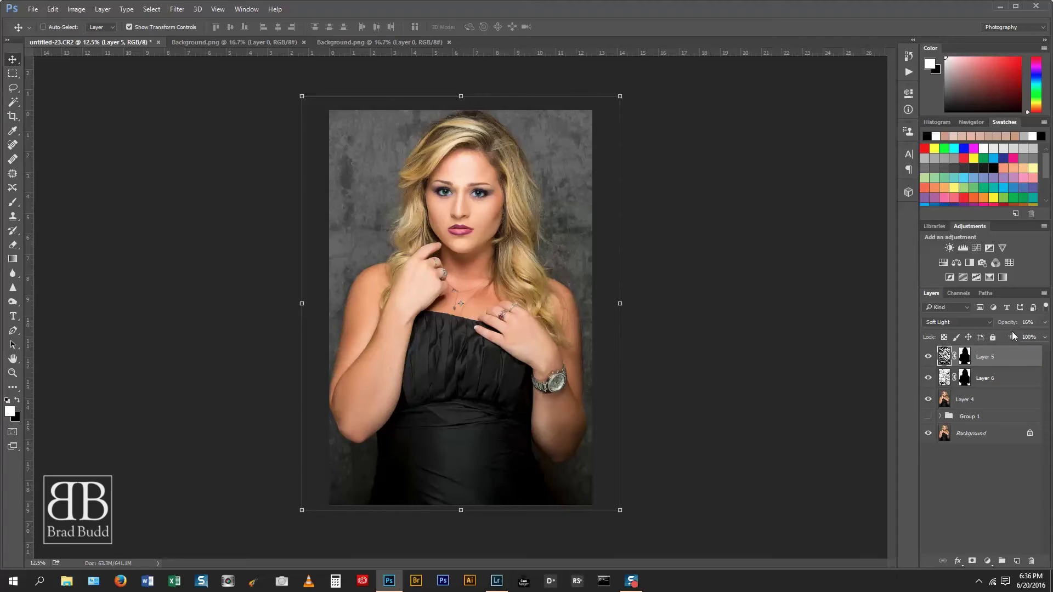
left_click(949, 372)
left_click_drag(1007, 325, 997, 326)
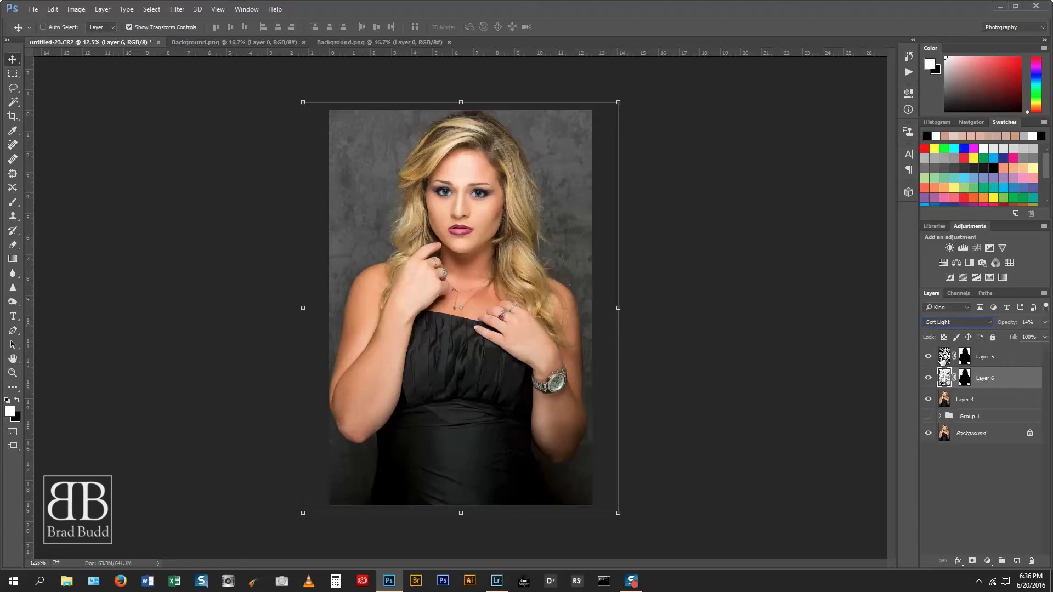
left_click(946, 359)
left_click_drag(1001, 325, 1005, 324)
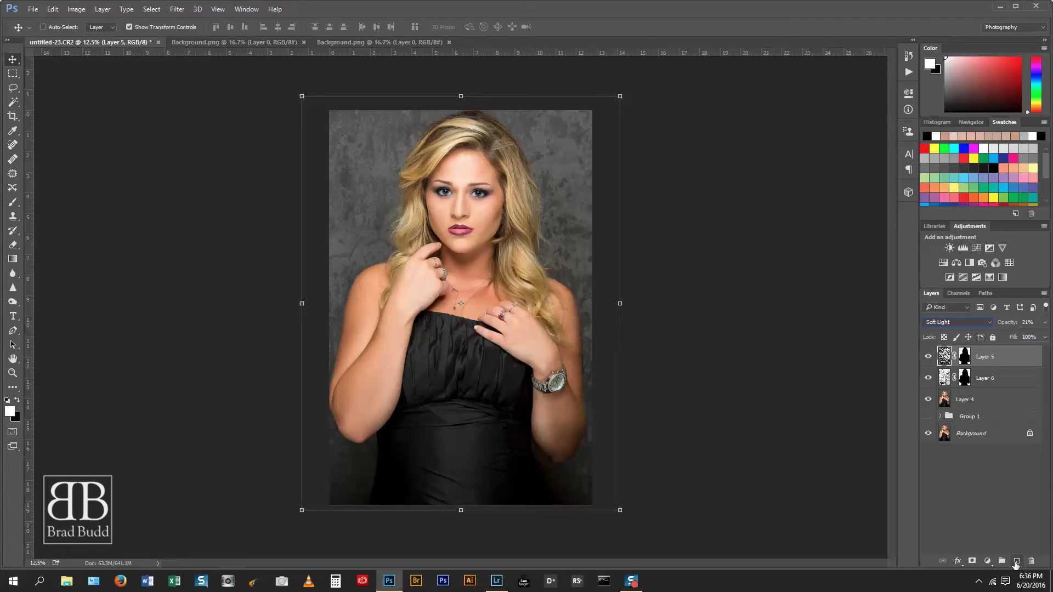
- Add Layer 7 and draw an elliptical selection around the woman
left_click(1016, 561)
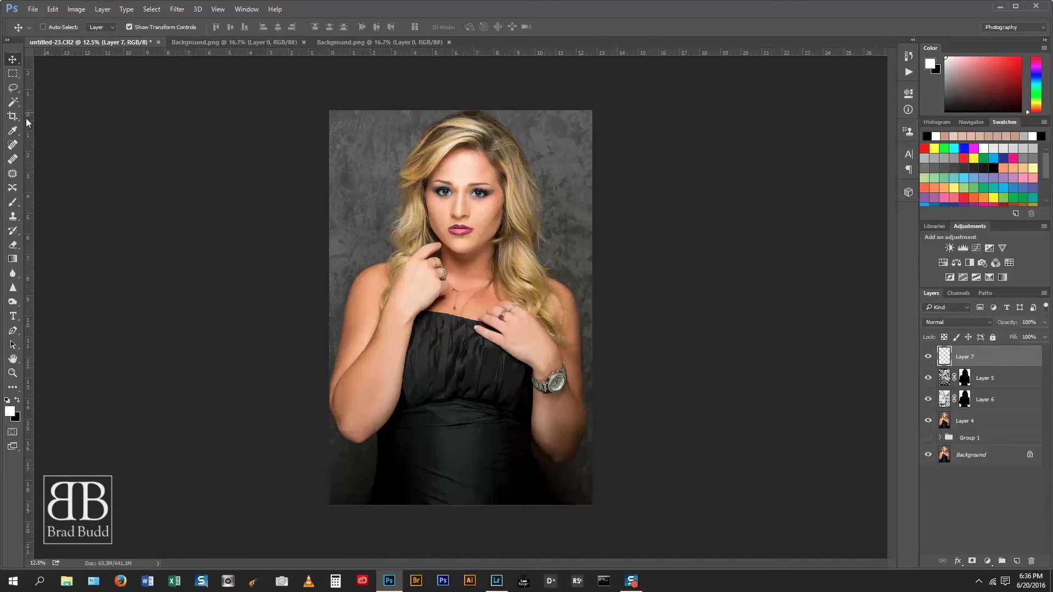
left_click(18, 74)
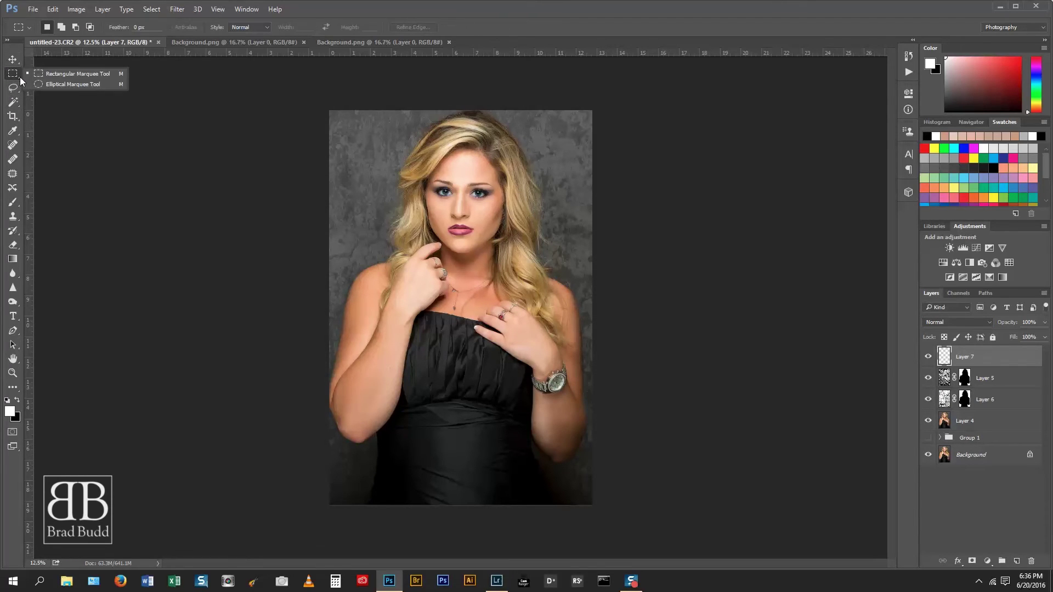
left_click(58, 87)
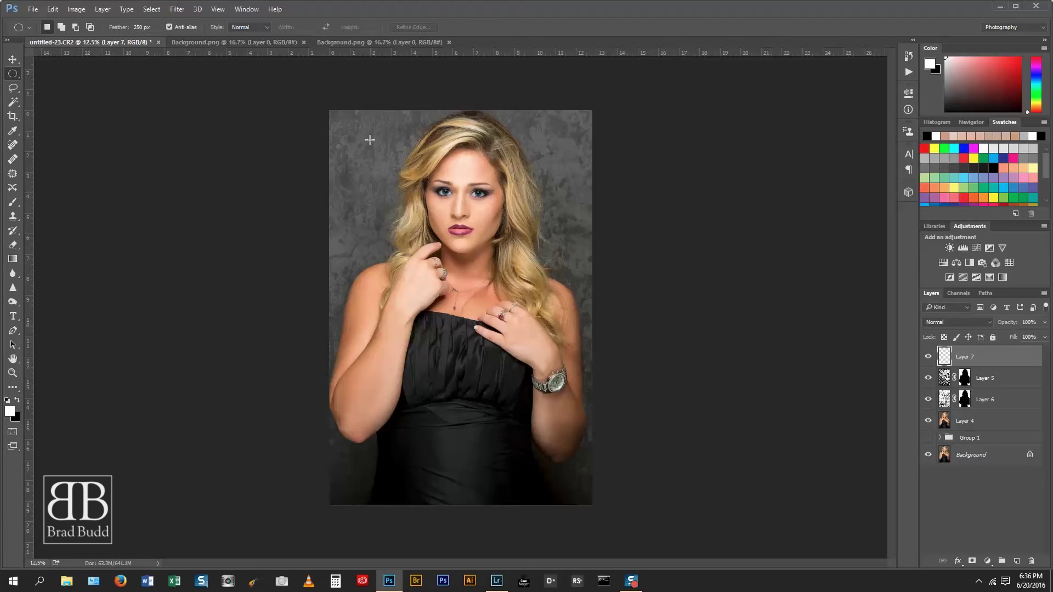
key("ctrl+minus")
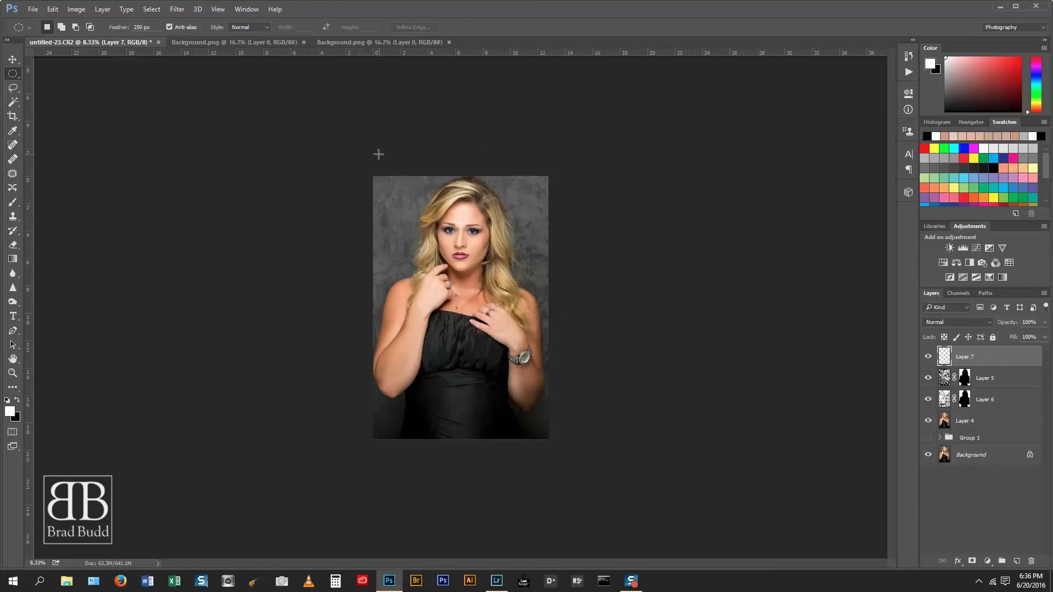
mouse_move(379, 154)
left_mouse_down()
mouse_move(534, 437)
mouse_move(521, 383)
left_mouse_up()
left_click_drag(494, 285, 510, 317)
- Invert the selection, fill the area outside the oval with black, and deselect
left_click(151, 9)
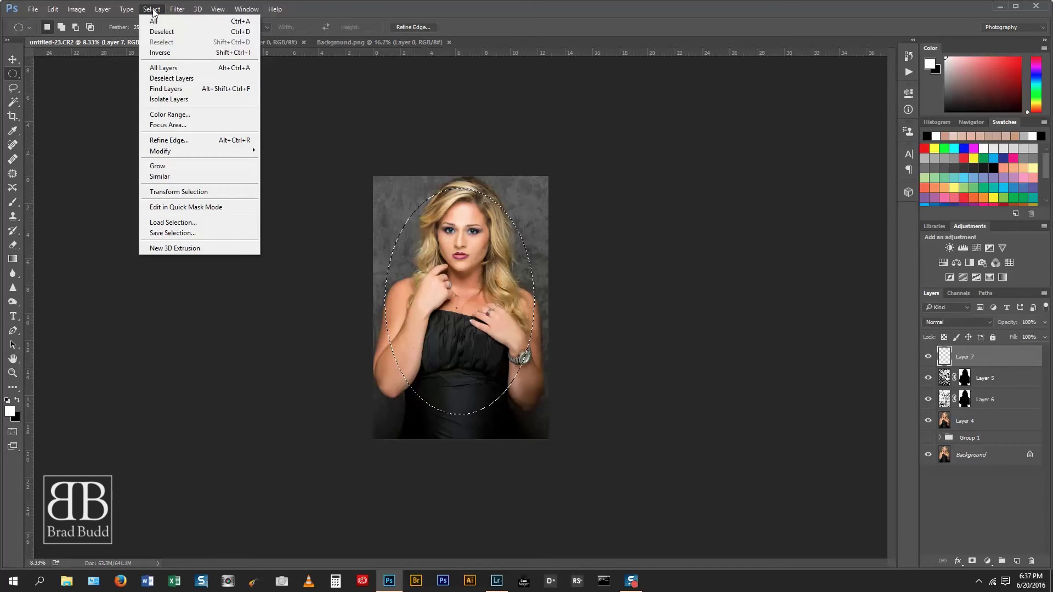
left_click(485, 24)
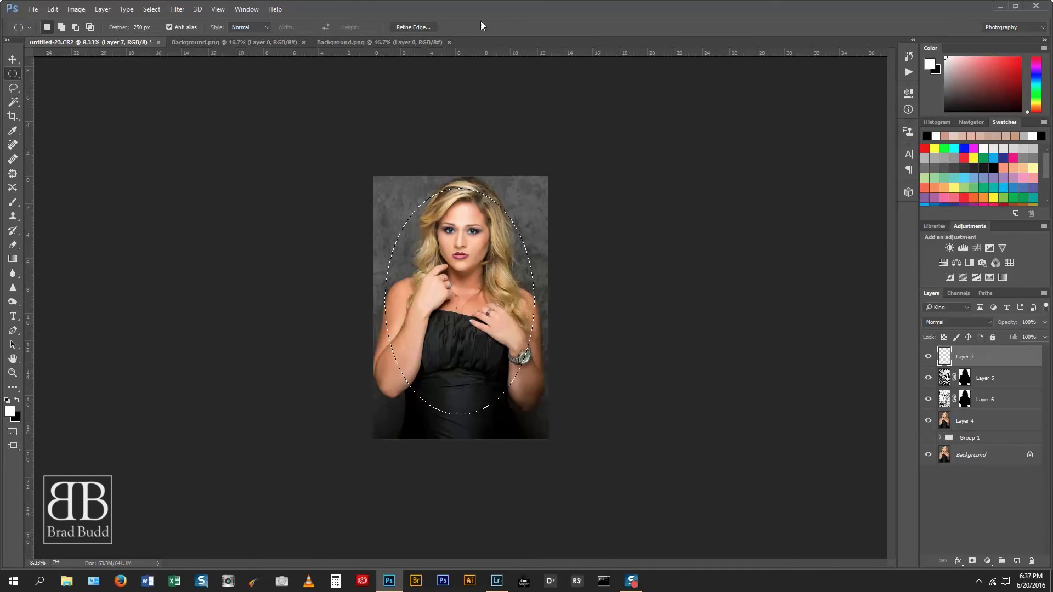
left_click(151, 9)
left_click(180, 51)
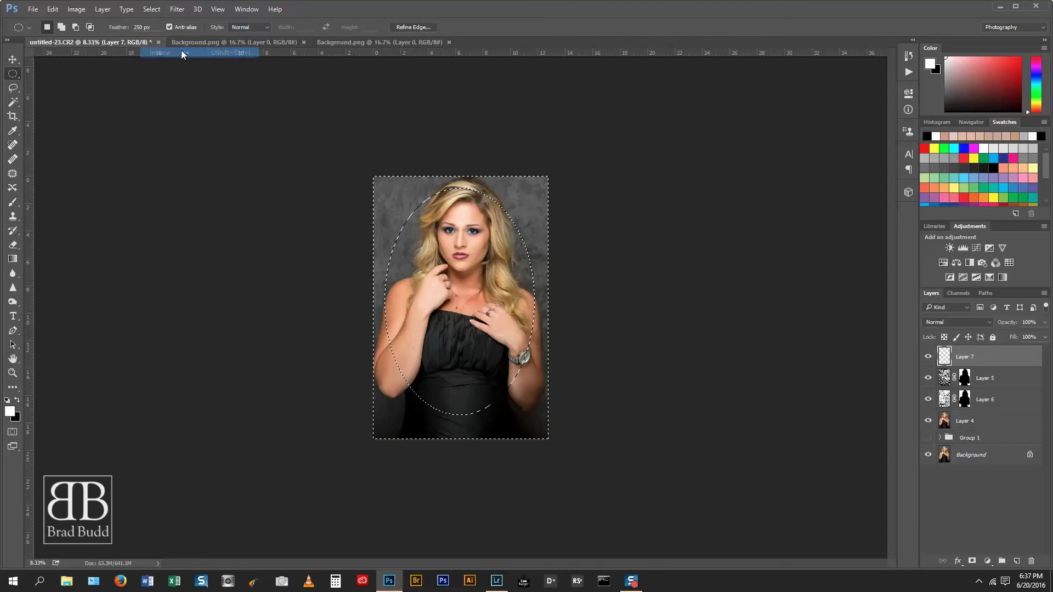
left_click(51, 10)
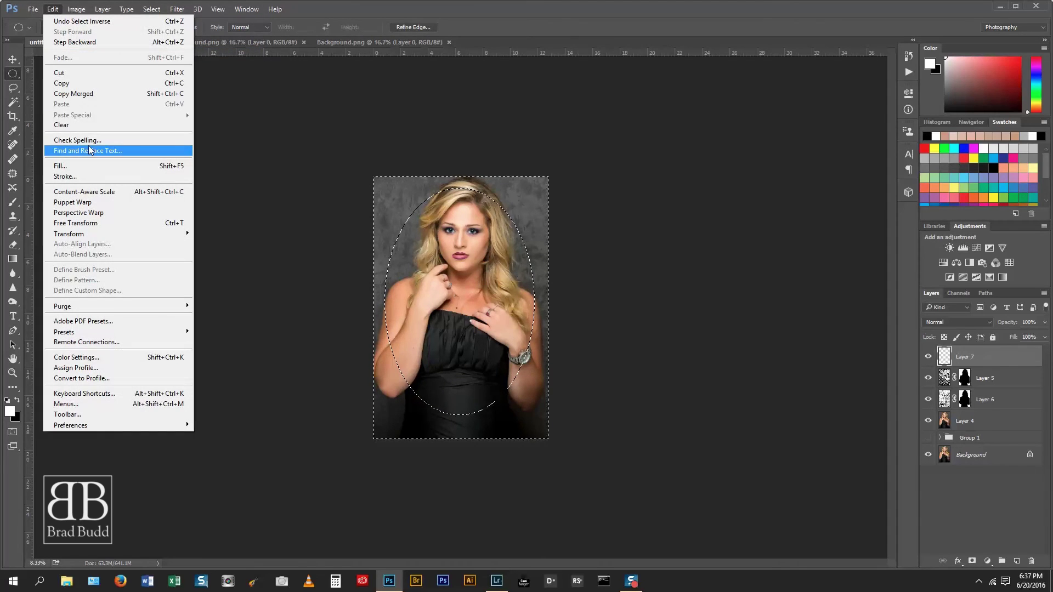
left_click(62, 166)
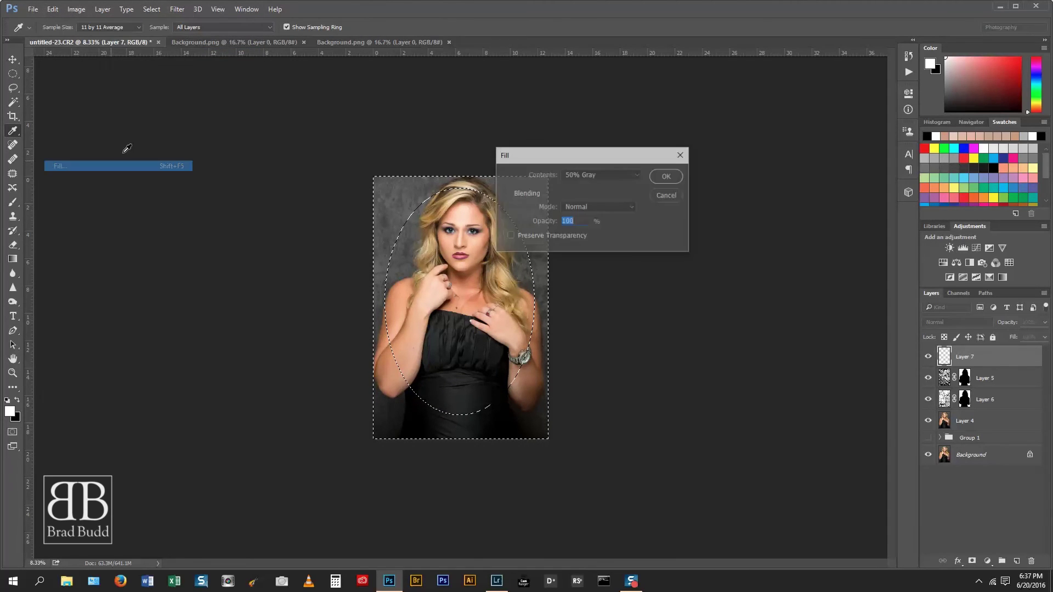
left_click(637, 174)
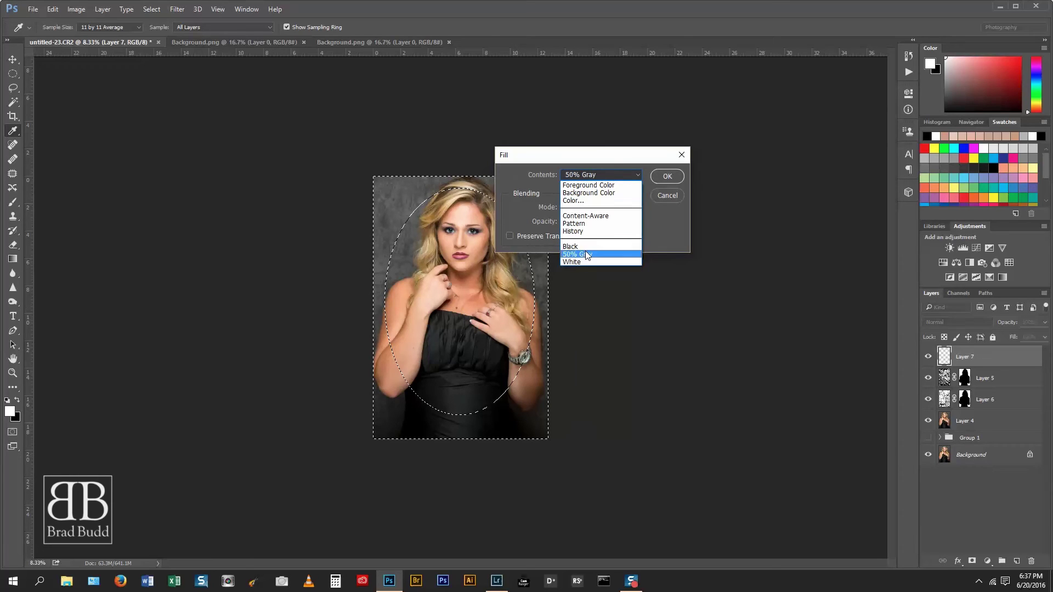
left_click(586, 246)
left_click(668, 176)
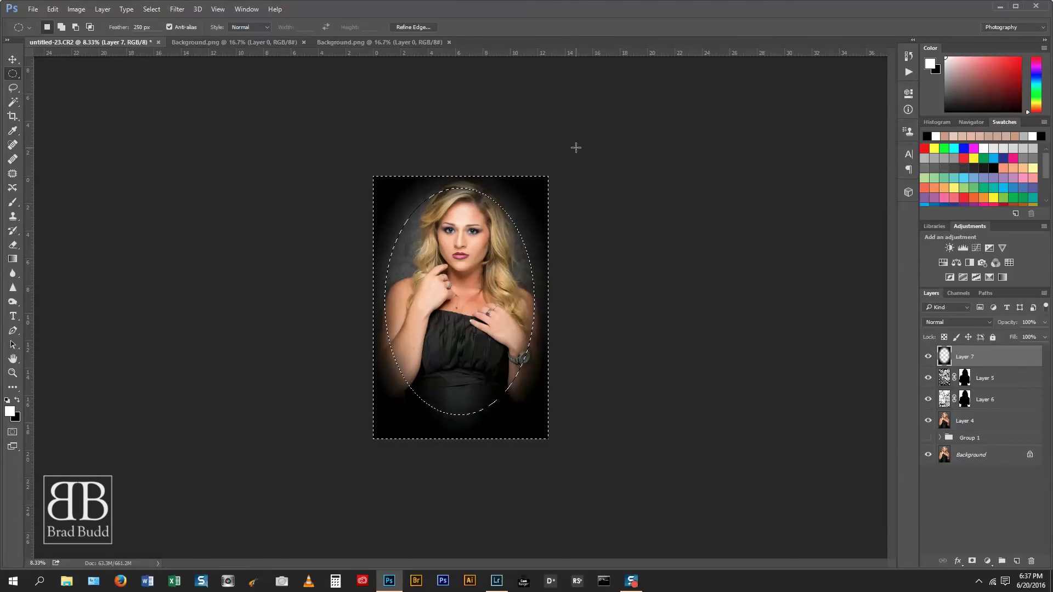
key("ctrl+d")
- Lower the vignette layer to about 24% opacity and compare it on and off
left_click_drag(1006, 323, 973, 328)
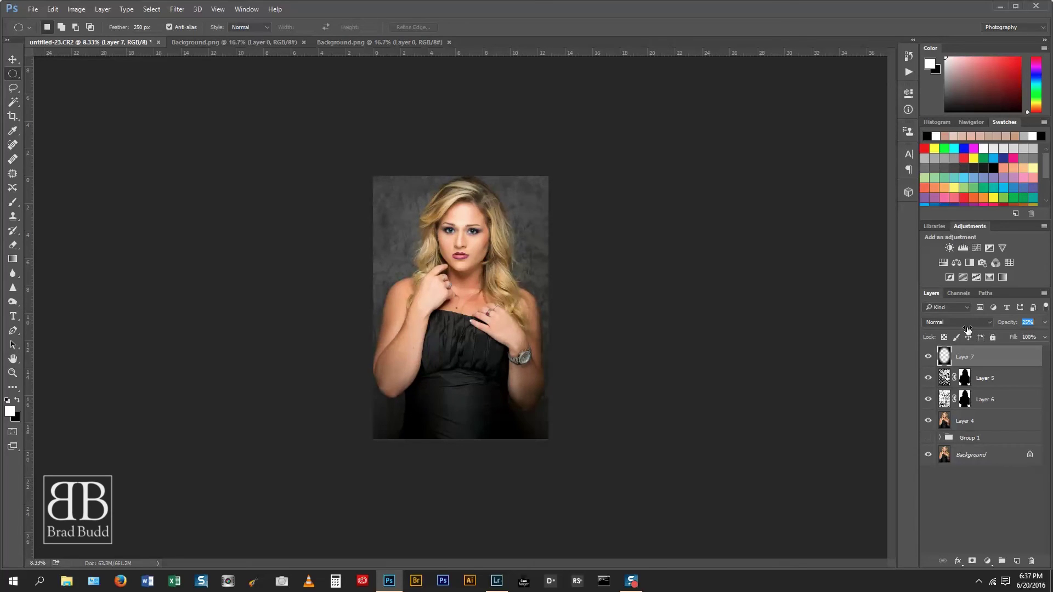
left_click(927, 357)
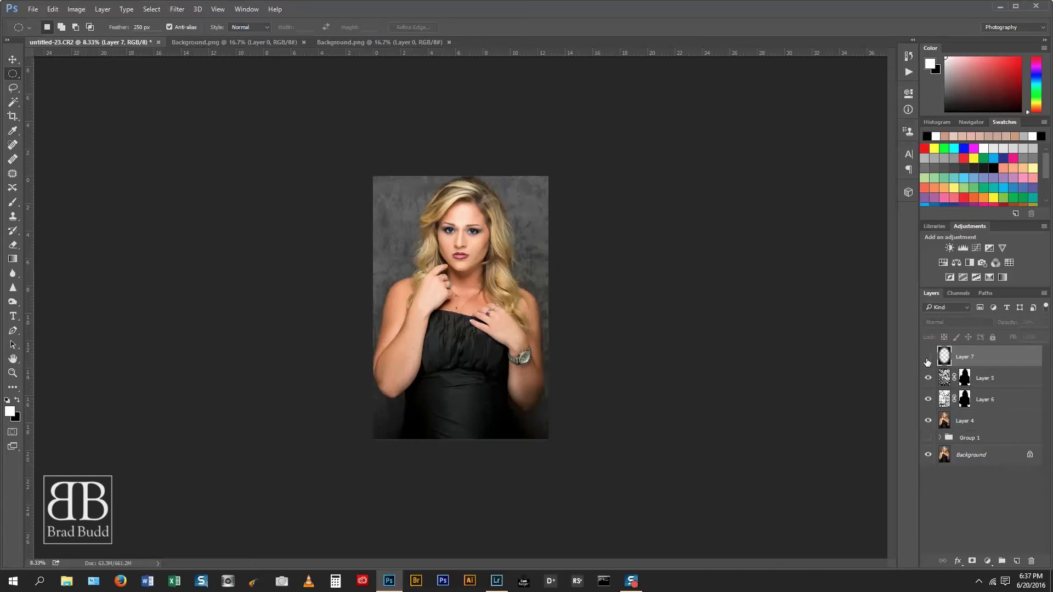
left_click(927, 358)
left_click(927, 357)
left_click(927, 358)
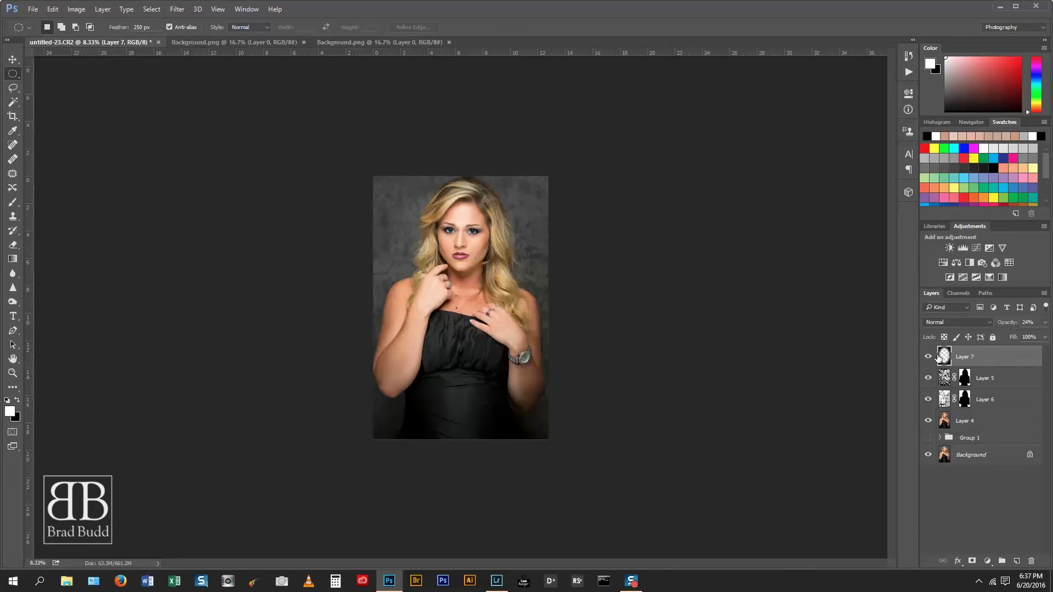
key("ctrl+plus")
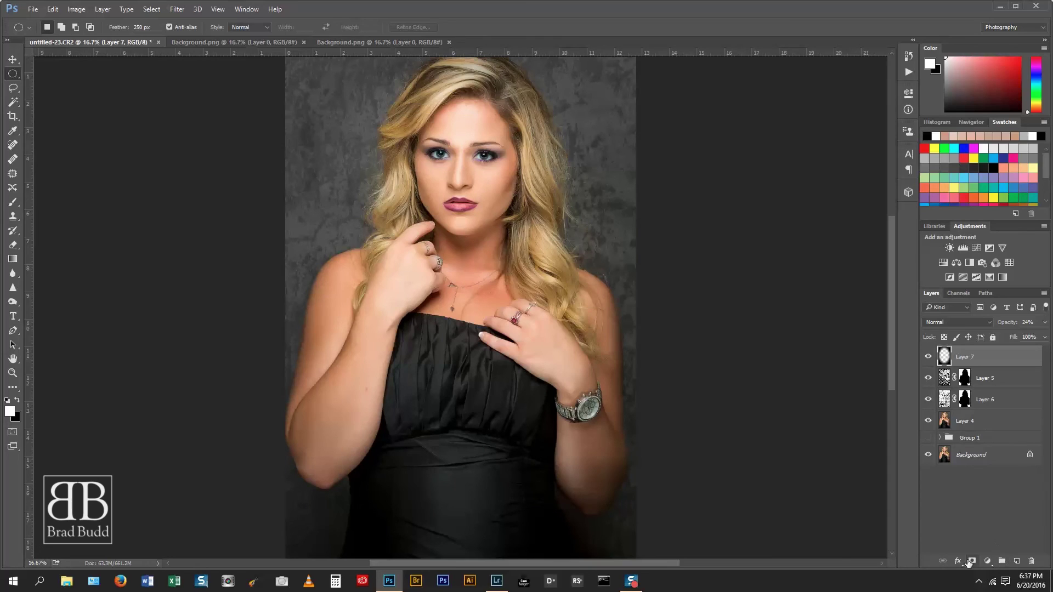
- Mask Layer 7 and paint black over both arms with a 400 px brush
left_click(971, 561)
key("b")
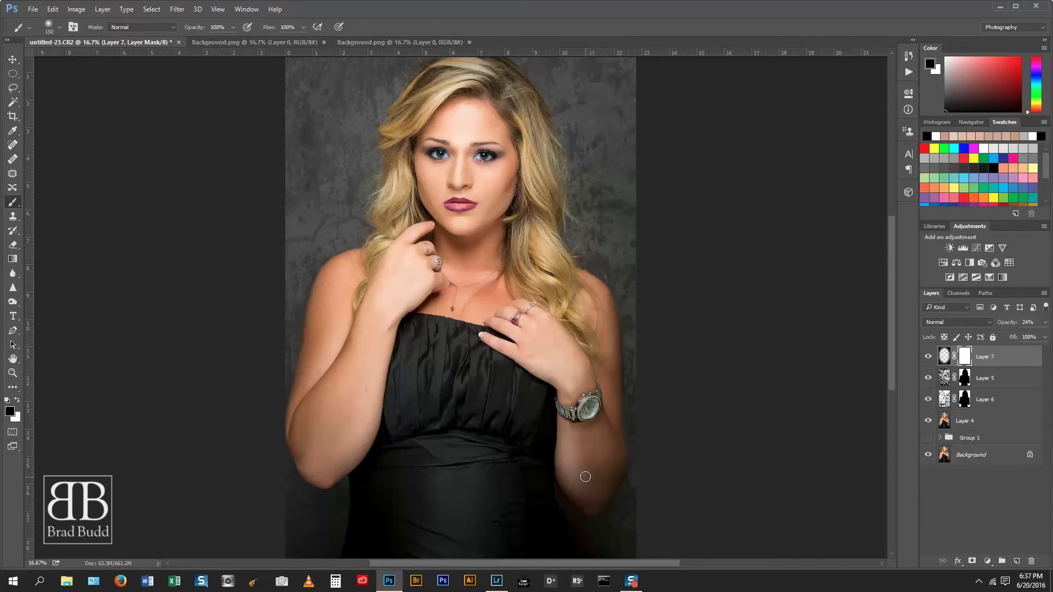
key("bracketright")
key("bracketright")
key("bracketright")
key("bracketright")
key("bracketright")
mouse_move(578, 463)
left_mouse_down()
mouse_move(589, 491)
mouse_move(606, 439)
mouse_move(595, 423)
mouse_move(597, 479)
mouse_move(581, 479)
left_mouse_up()
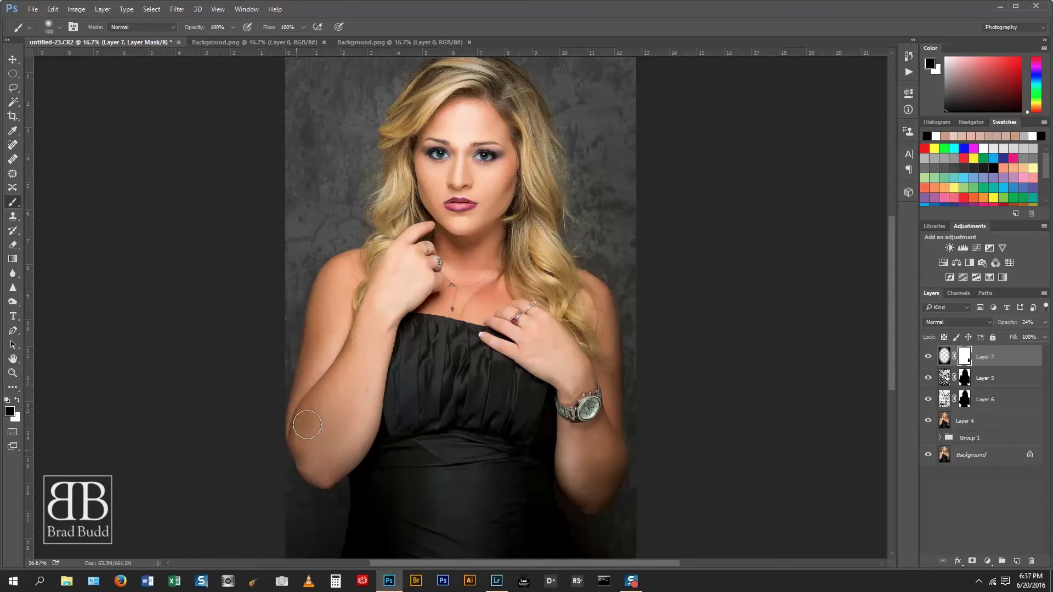
mouse_move(307, 425)
left_mouse_down()
mouse_move(318, 320)
mouse_move(325, 470)
mouse_move(358, 438)
left_mouse_up()
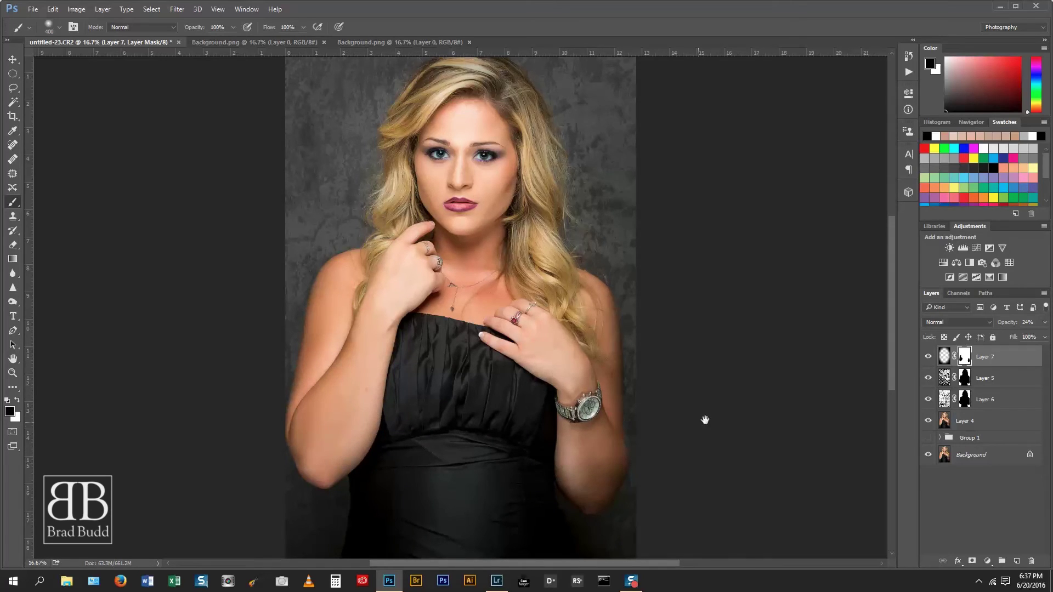
left_click_drag(705, 418, 660, 285)
key("ctrl+minus")
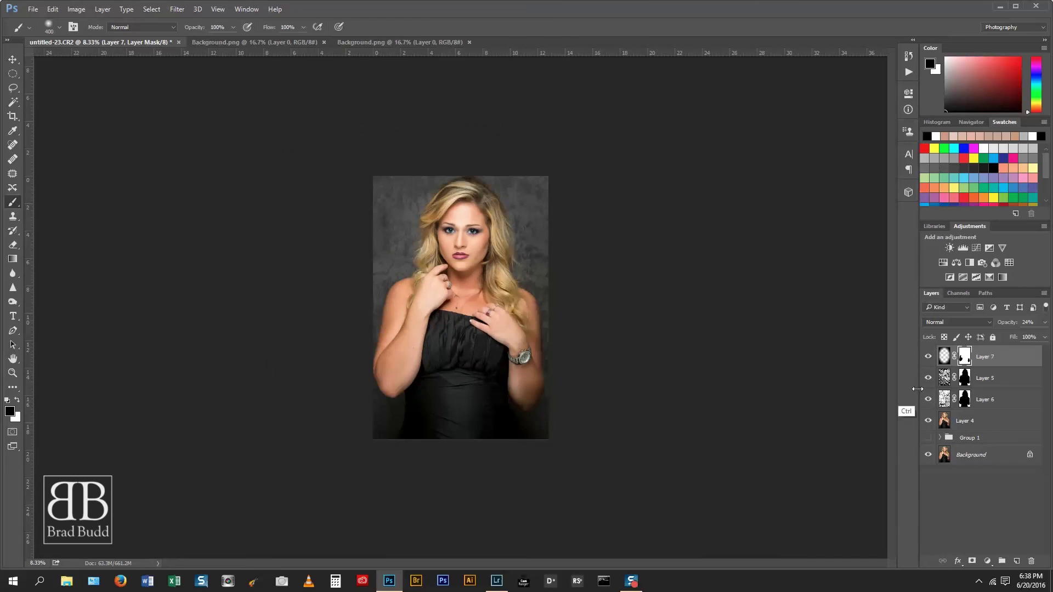
left_click(928, 358)
left_click(929, 358)
- Set white as foreground, add a new layer, and select the photographer's logo brush preset
key("x")
left_click(1016, 560)
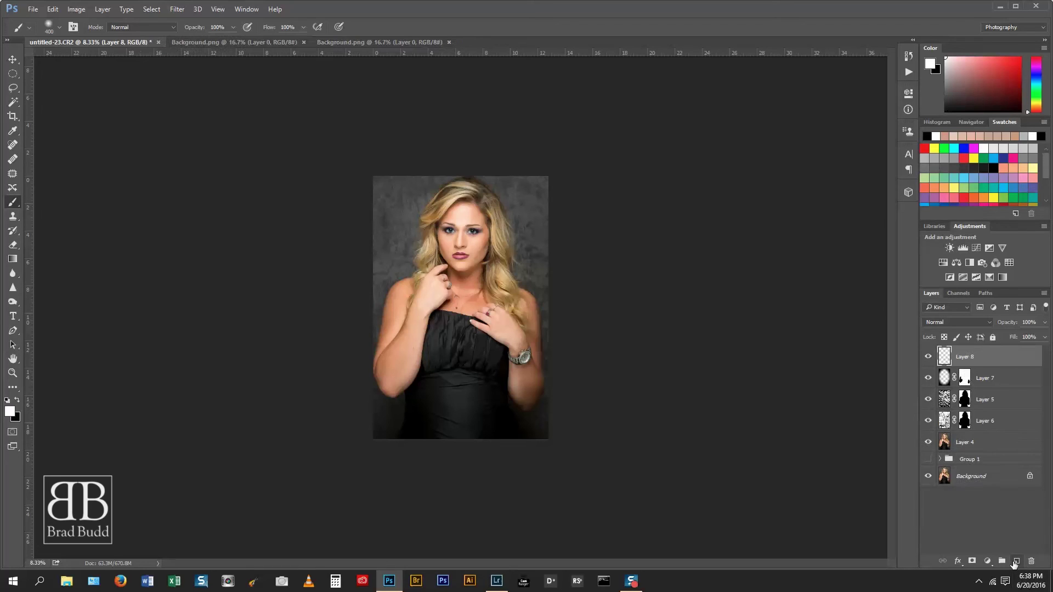
left_click(60, 27)
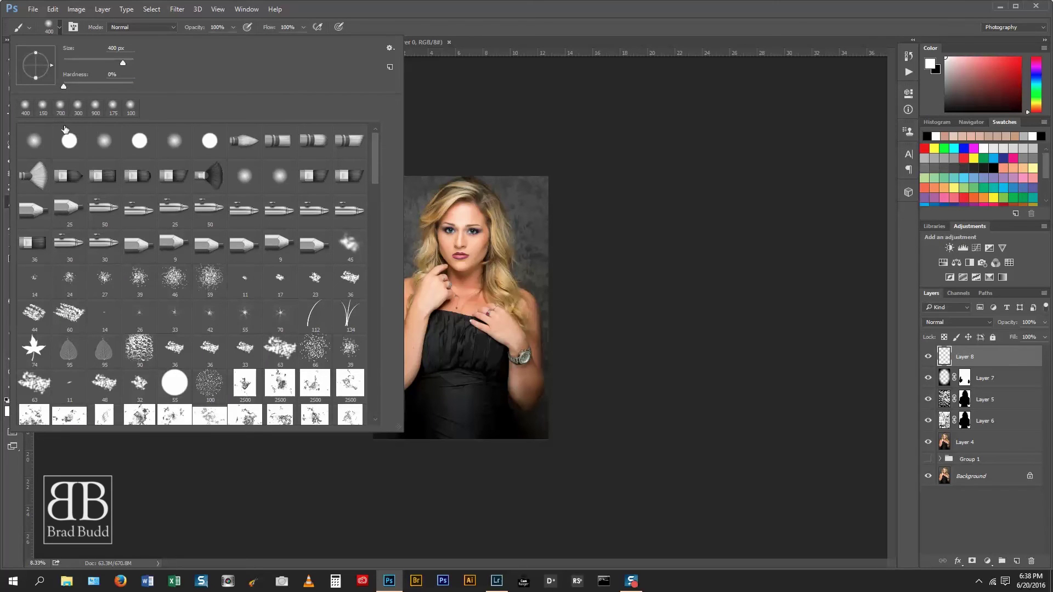
scroll(260, 392, "down", 2)
scroll(362, 347, "down", 2)
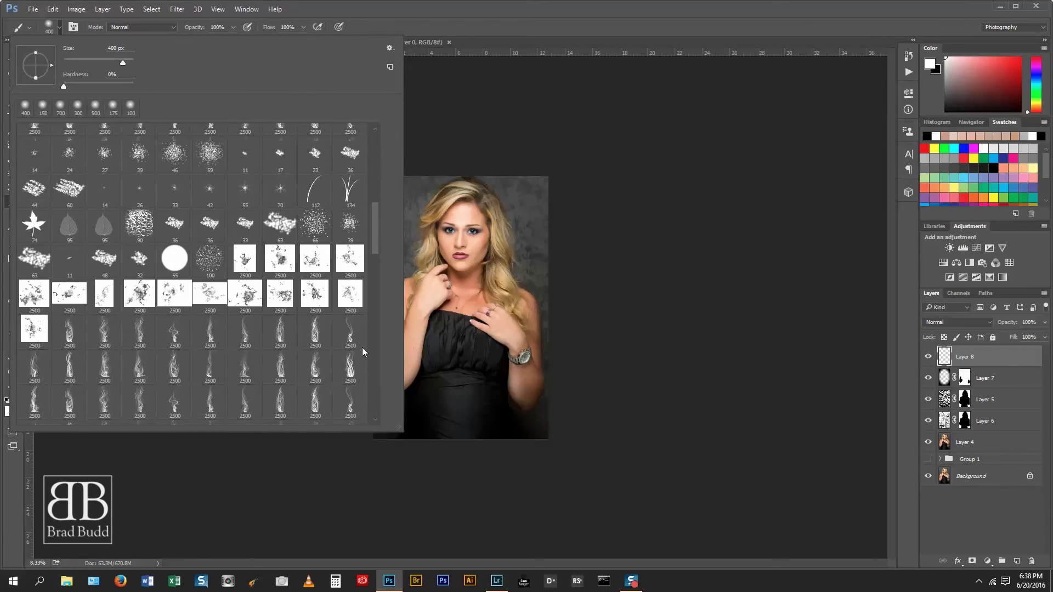
scroll(364, 416, "down", 5)
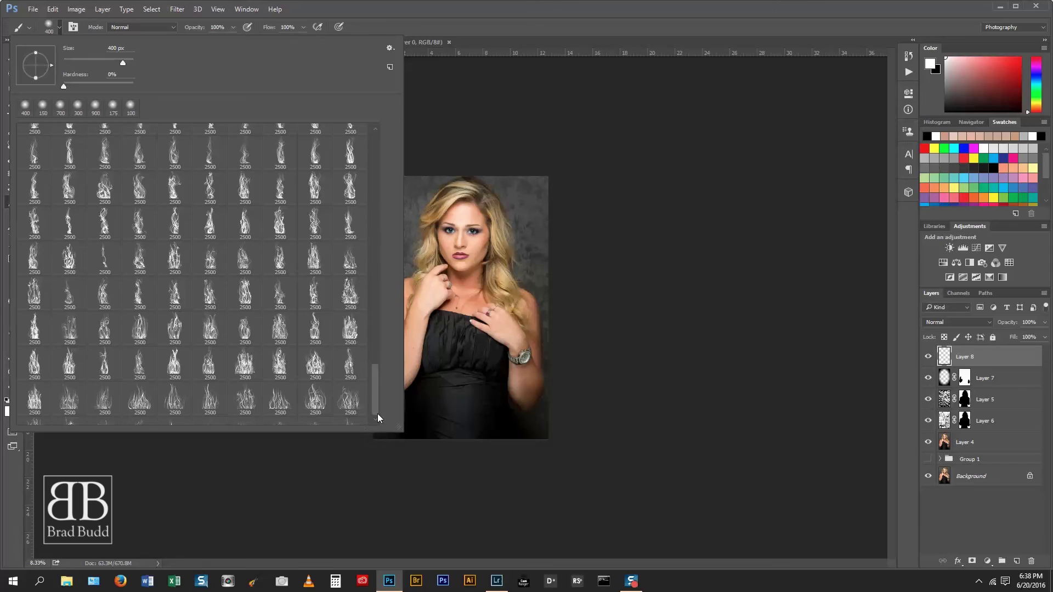
scroll(374, 389, "down", 1)
left_click(245, 407)
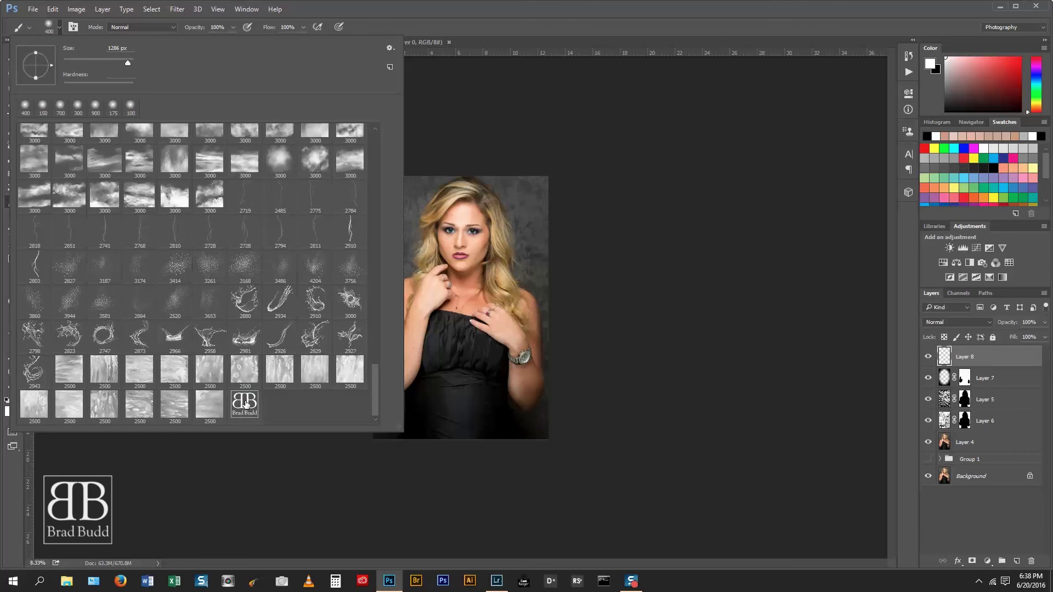
left_click(584, 25)
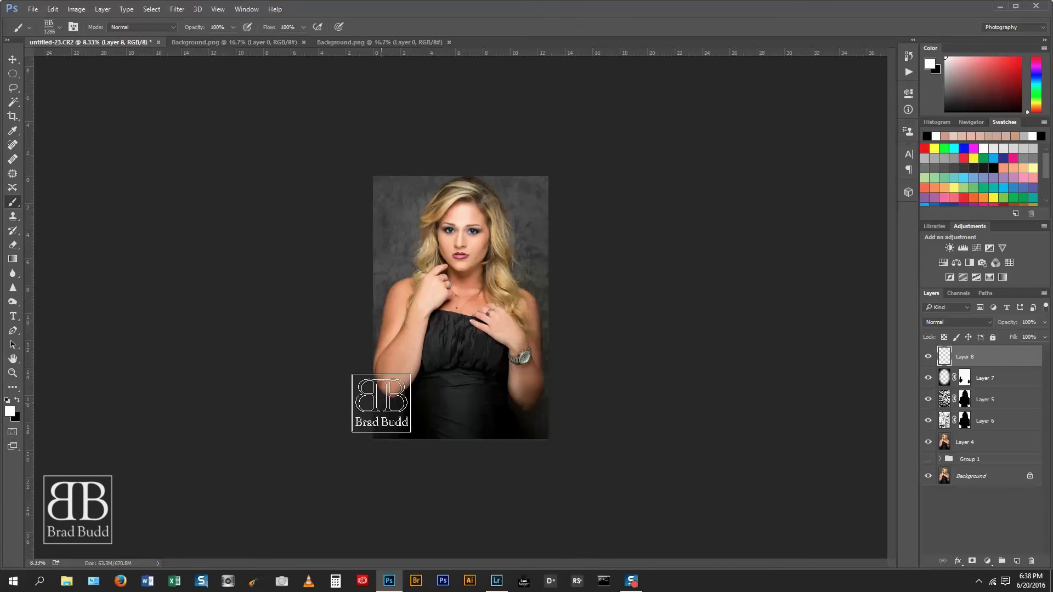
- Stamp the logo at 300 px in the photo's lower-right corner
key("ctrl+plus")
key("ctrl+plus")
key("ctrl+plus")
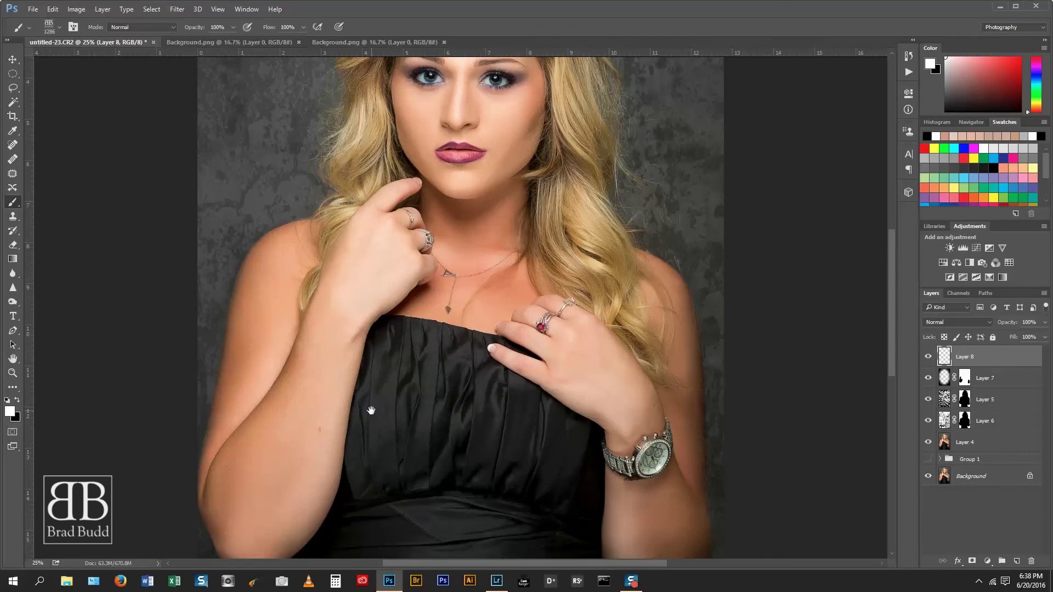
left_click_drag(377, 411, 510, 108)
key("bracketleft")
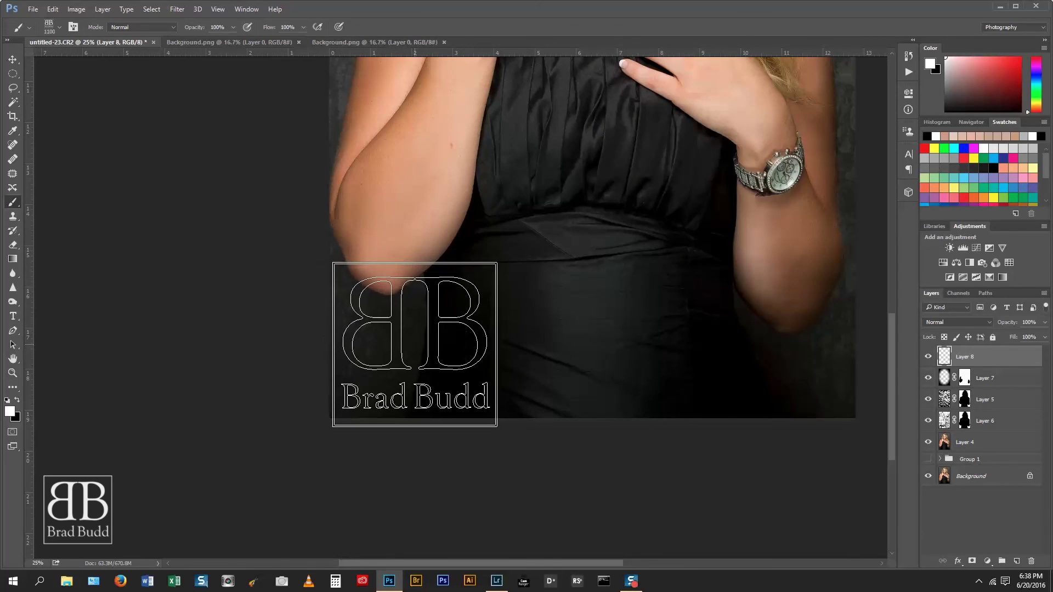
key("bracketleft")
key("bracketleft")
key("bracketleft")
key("bracketleft")
key("bracketleft")
key("bracketleft")
key("bracketleft")
key("bracketleft")
key("bracketleft")
left_click_drag(620, 361, 423, 339)
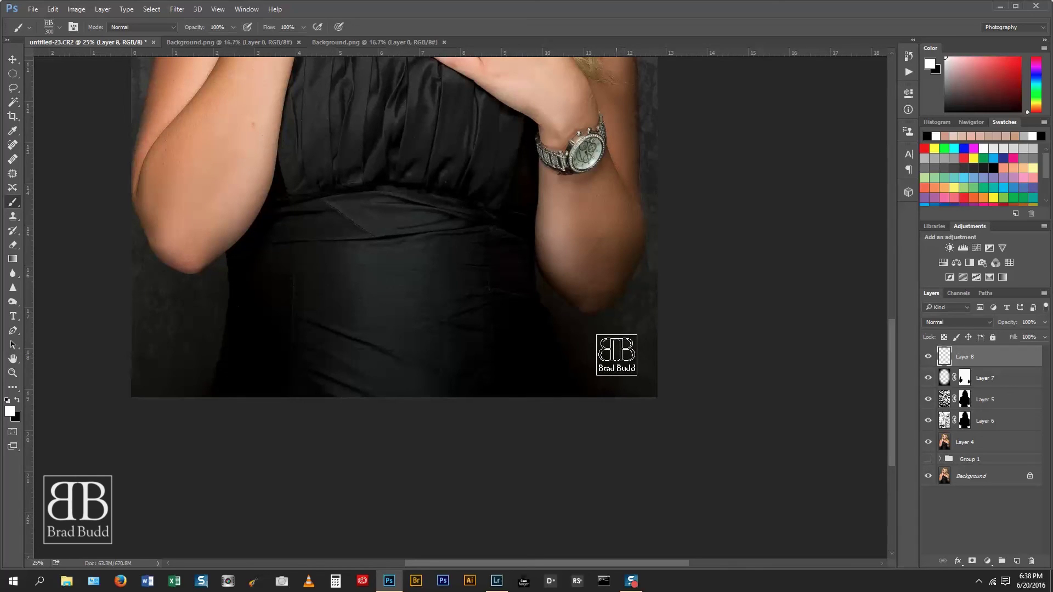
left_click(617, 353)
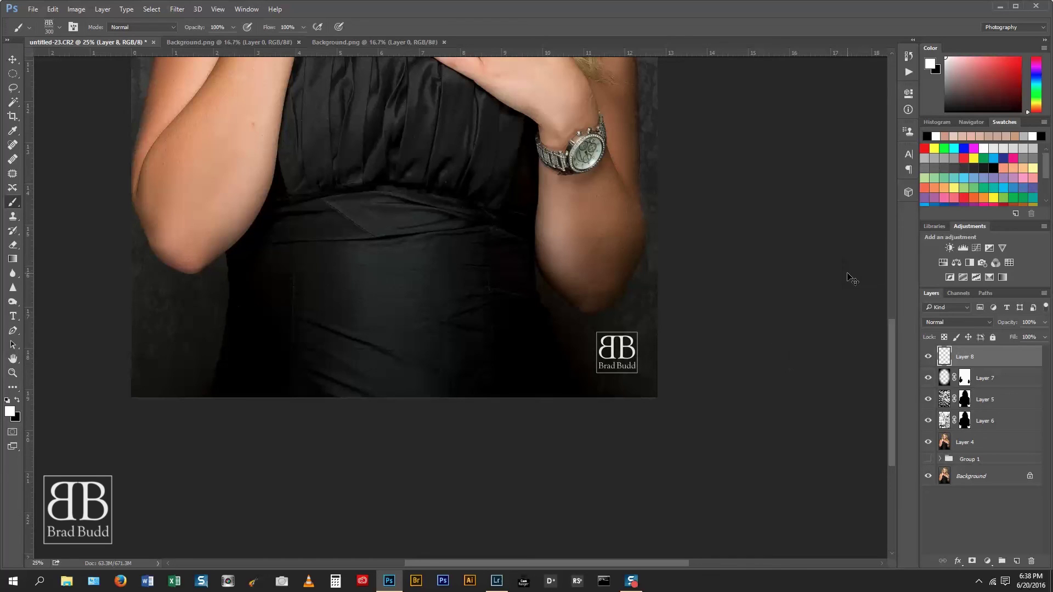
key("ctrl+minus")
key("ctrl+minus")
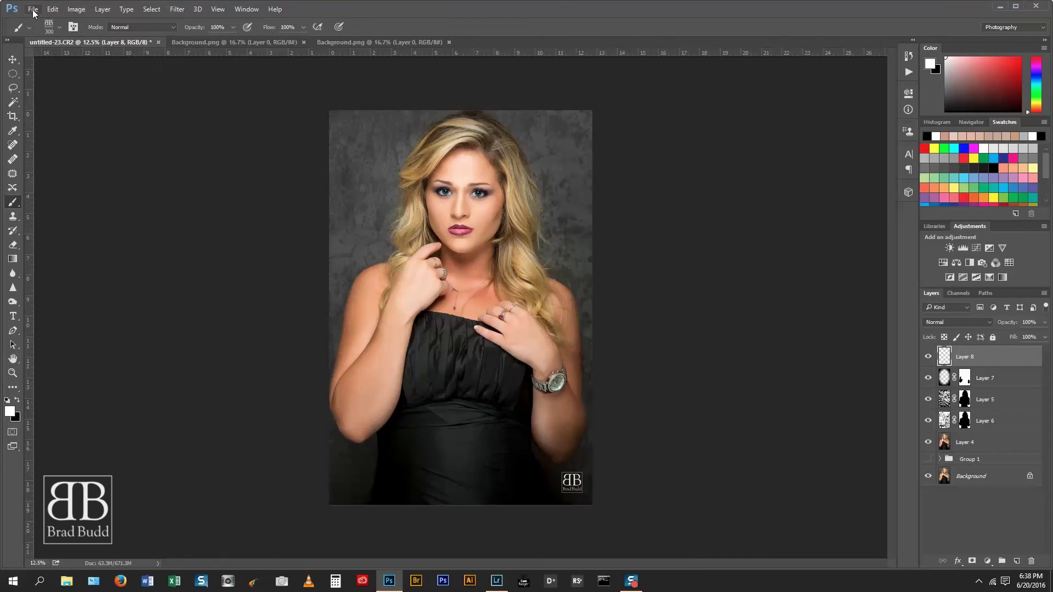
- Save the portrait as untitled-23-Edit.tif, close both Background.png documents, and quit Photoshop
left_click(33, 10)
left_click(82, 120)
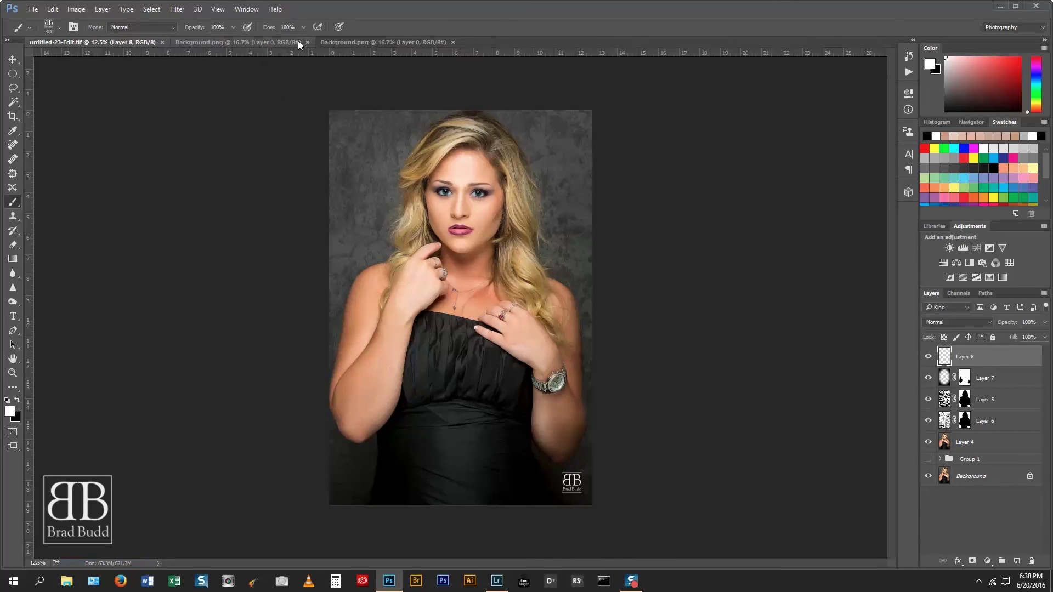
left_click(307, 41)
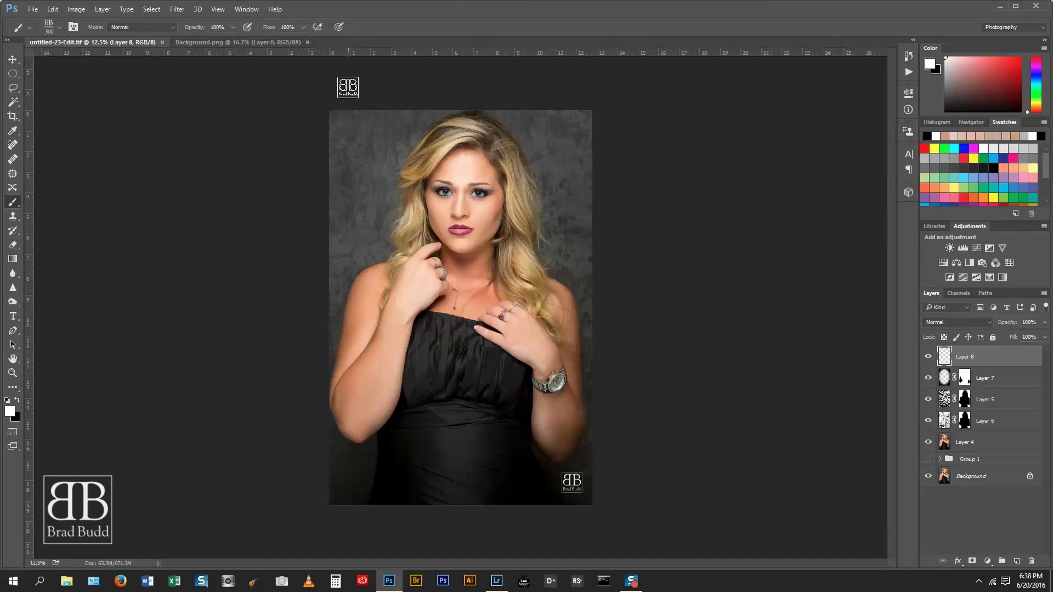
left_click(307, 42)
left_click(1035, 6)
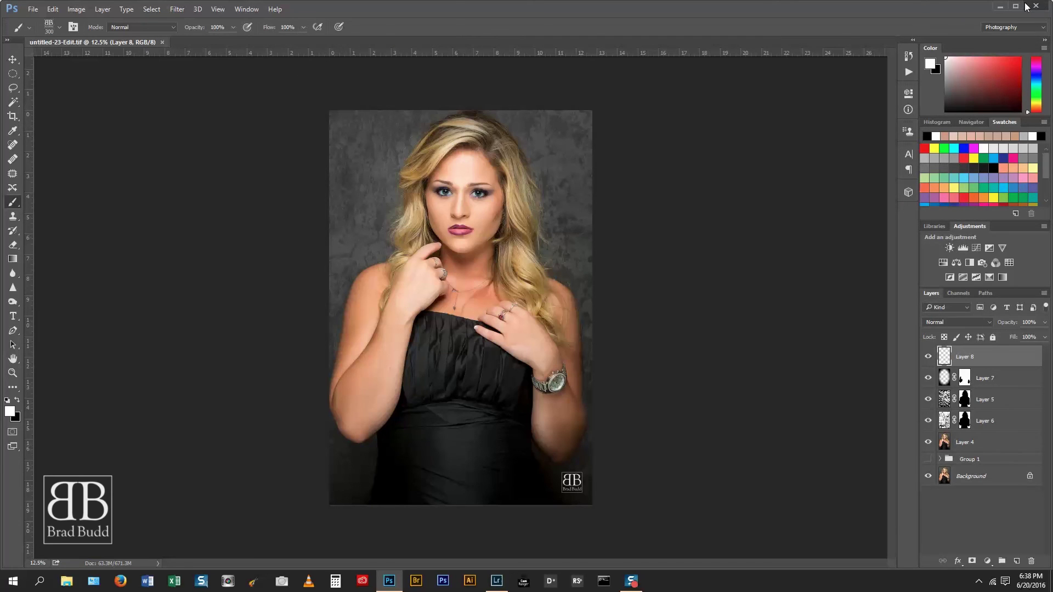